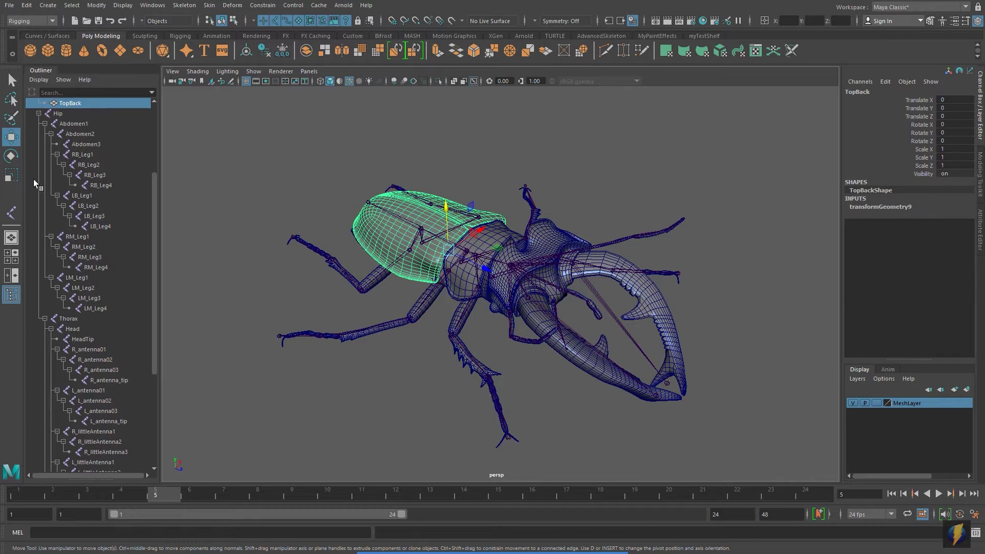
- Collapse the Hip joint hierarchy and inspect the Legs, Pinchers, Head and TopFront meshes one by one
{"action": "left_click", "coordinate": [37, 113]}
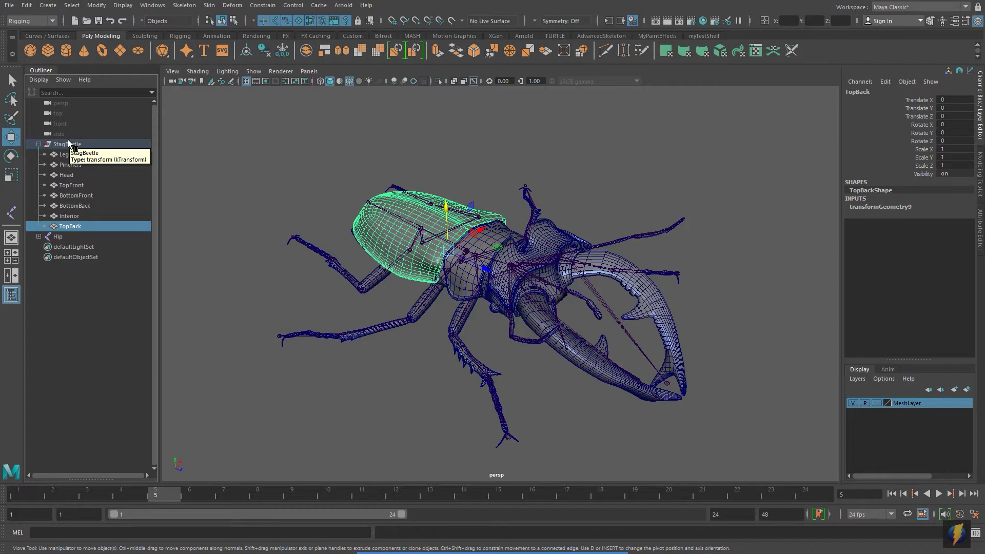
{"action": "left_click_drag", "start_coordinate": [333, 272], "coordinate": [707, 290], "text": "alt"}
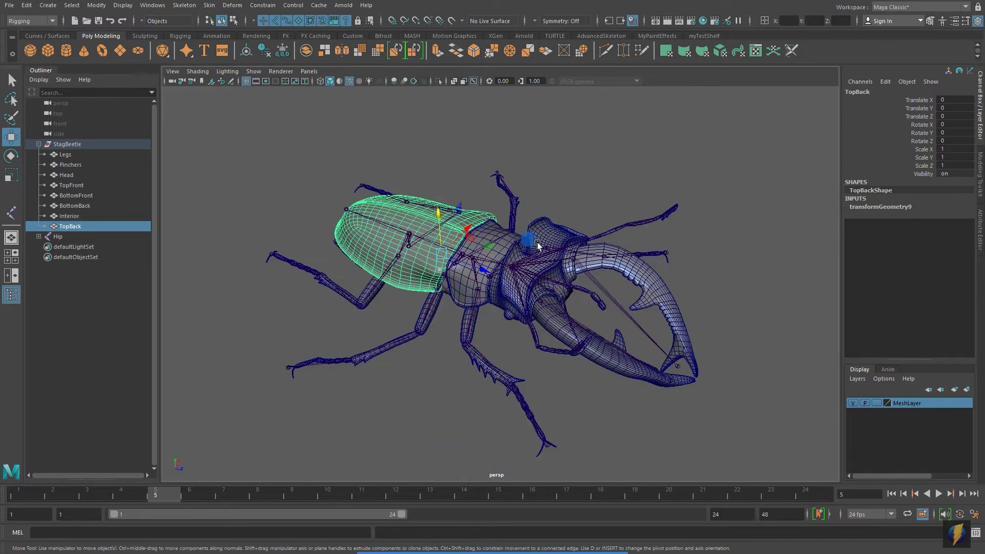
{"action": "left_click", "coordinate": [61, 155]}
{"action": "left_click", "coordinate": [67, 166]}
{"action": "left_click", "coordinate": [67, 175]}
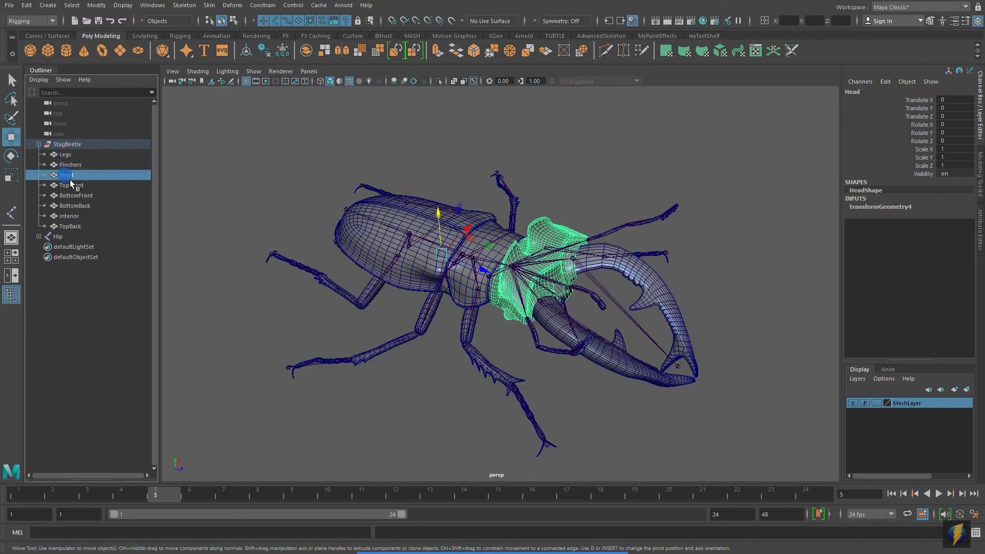
{"action": "left_click", "coordinate": [81, 185]}
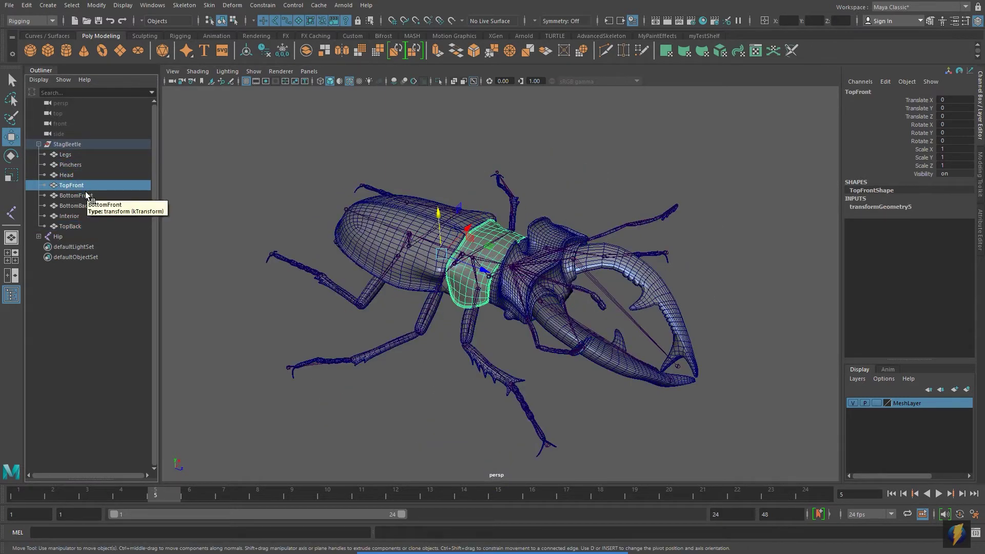
- Select all StagBeetle meshes from Legs through TopBack together with the Hip root joint
{"action": "left_click", "coordinate": [69, 156]}
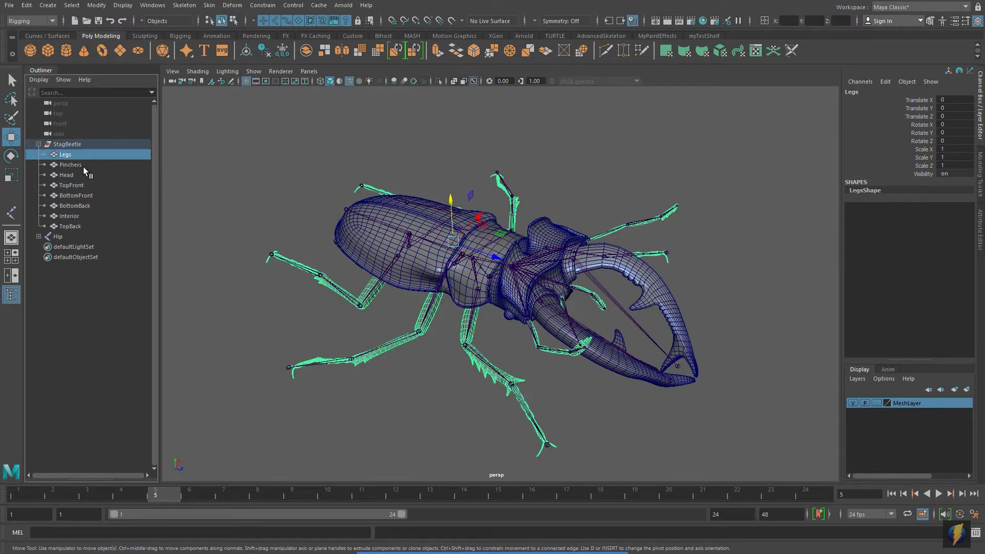
{"action": "left_click", "coordinate": [77, 227], "text": "shift"}
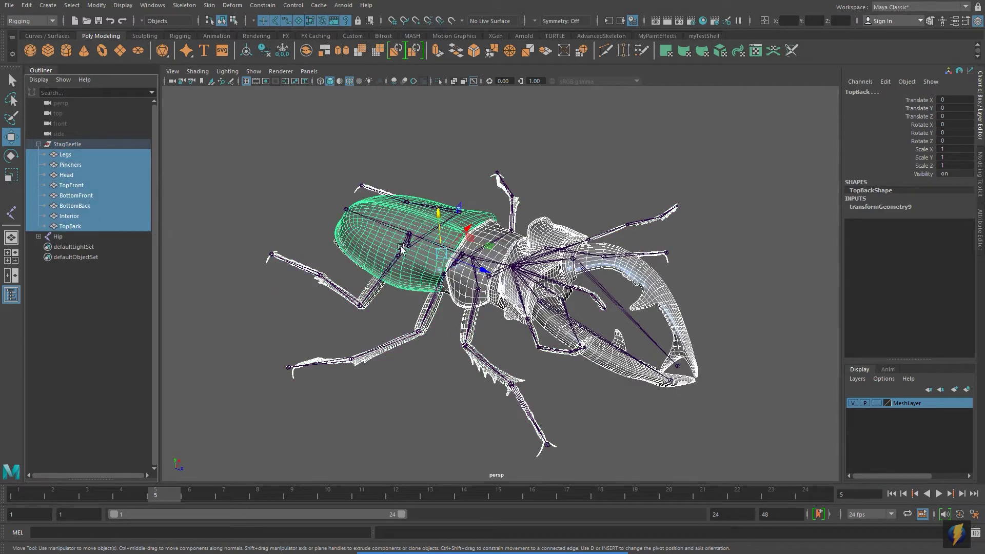
{"action": "left_click", "coordinate": [60, 237], "text": "shift"}
{"action": "mouse_move", "coordinate": [492, 289]}
{"action": "left_mouse_down", "text": "alt"}
{"action": "mouse_move", "coordinate": [605, 280]}
{"action": "mouse_move", "coordinate": [479, 274]}
{"action": "left_mouse_up", "text": "alt"}
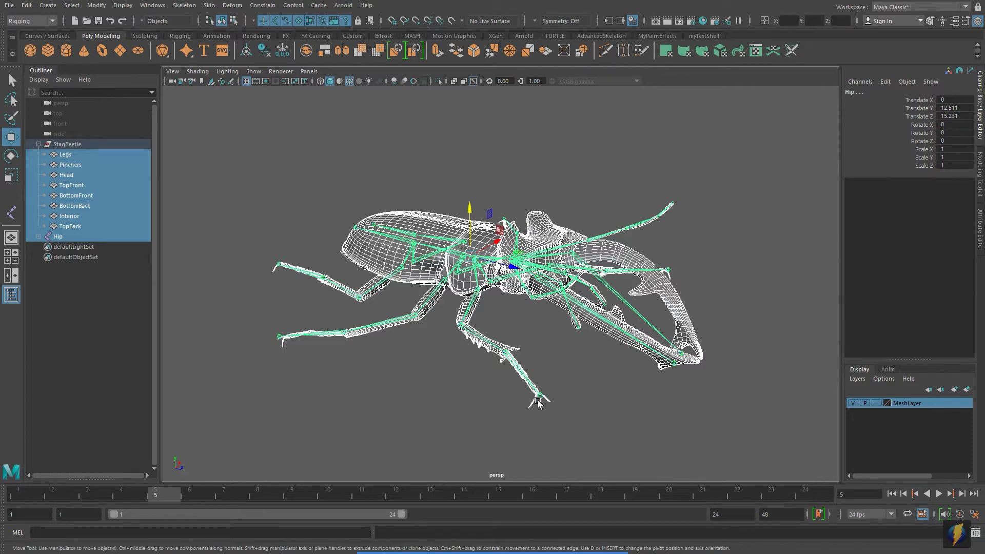
- Open the Bind Skin options for the selected meshes and Hip joint, and reset the settings to their defaults
{"action": "left_click", "coordinate": [530, 533]}
{"action": "left_click_drag", "start_coordinate": [236, 303], "coordinate": [207, 17]}
{"action": "left_click", "coordinate": [209, 5]}
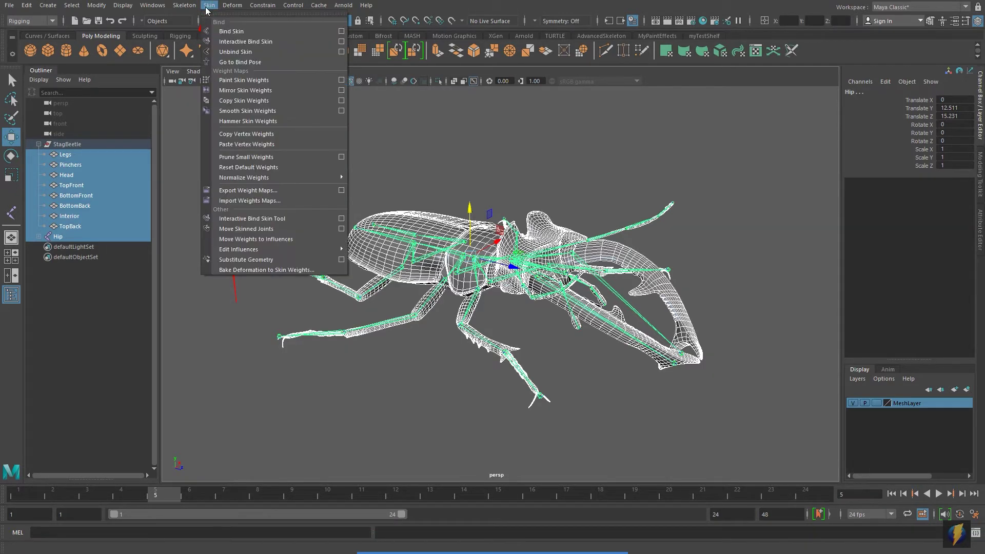
{"action": "left_click", "coordinate": [341, 32]}
{"action": "left_click", "coordinate": [753, 226]}
{"action": "left_click_drag", "start_coordinate": [753, 226], "coordinate": [784, 180]}
{"action": "left_click", "coordinate": [653, 192]}
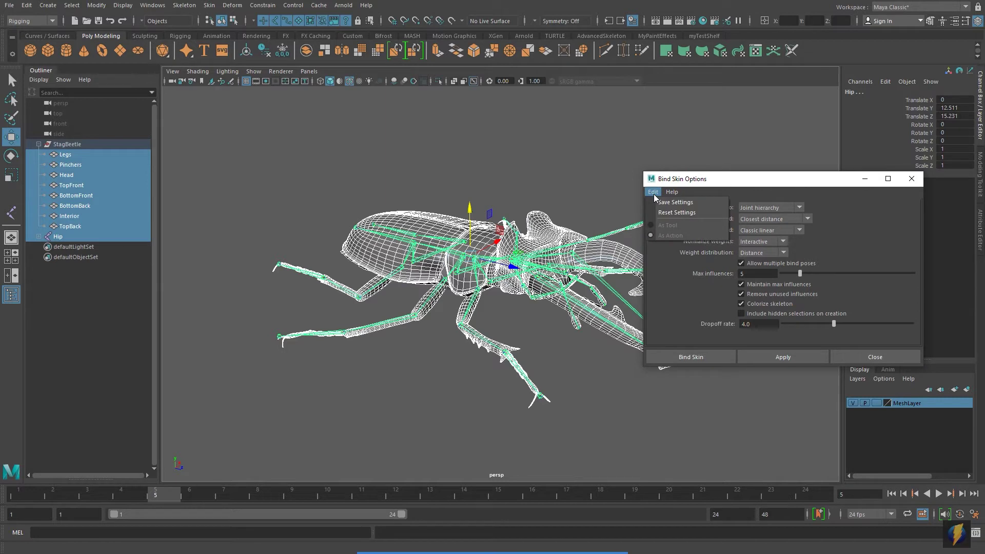
{"action": "left_click", "coordinate": [669, 216]}
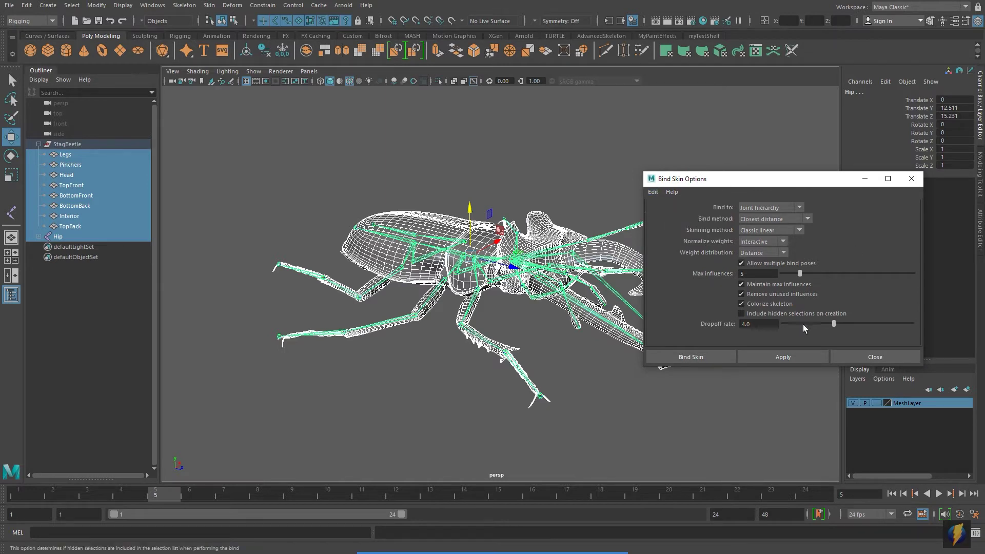
- Bind the selected meshes to the joint hierarchy using closest distance, classic linear skinning and 5 max influences, and close the options
{"action": "left_click_drag", "start_coordinate": [784, 365], "coordinate": [784, 449]}
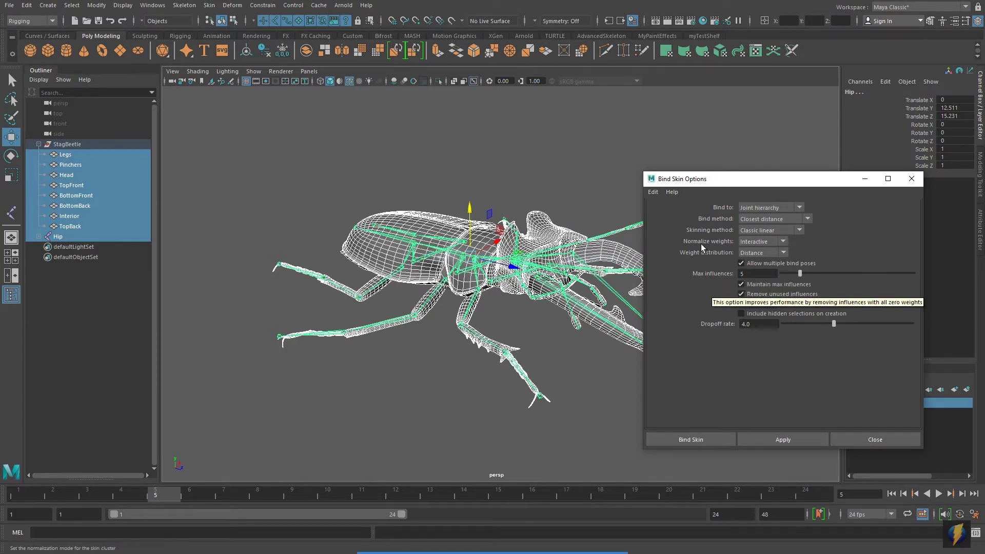
{"action": "left_click", "coordinate": [769, 438]}
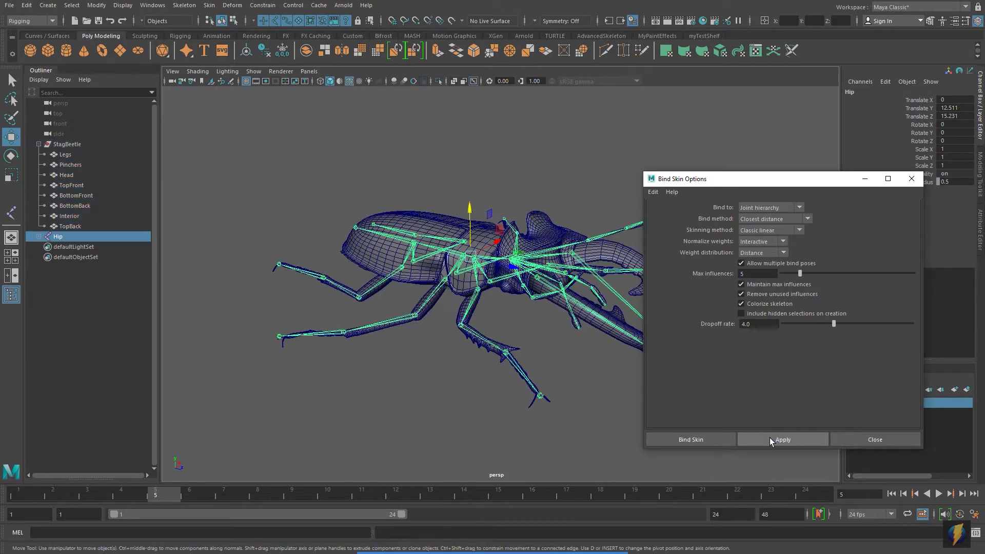
{"action": "left_click", "coordinate": [912, 178]}
- Test the skin bind by moving the Hip joint up about 69 units, and undo the move
{"action": "left_click_drag", "start_coordinate": [776, 193], "coordinate": [706, 186], "text": "alt"}
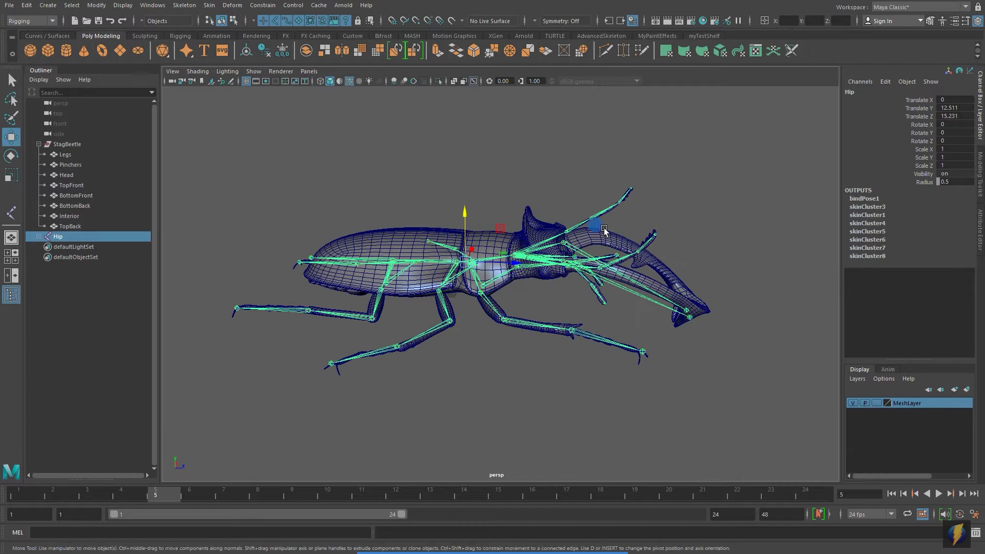
{"action": "left_click_drag", "start_coordinate": [603, 226], "coordinate": [600, 240], "text": "alt"}
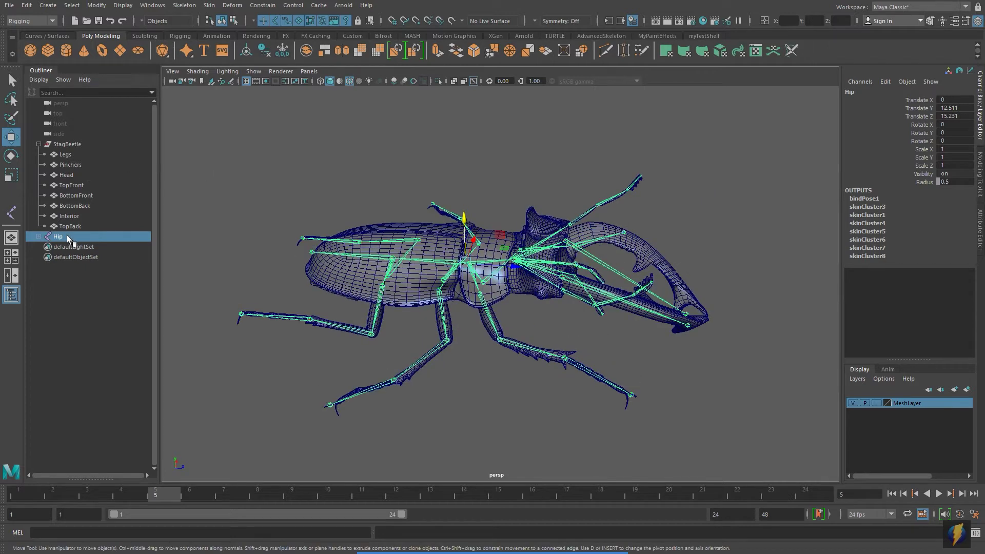
{"action": "left_click_drag", "start_coordinate": [459, 240], "coordinate": [492, 103]}
{"action": "key", "text": "ctrl+z"}
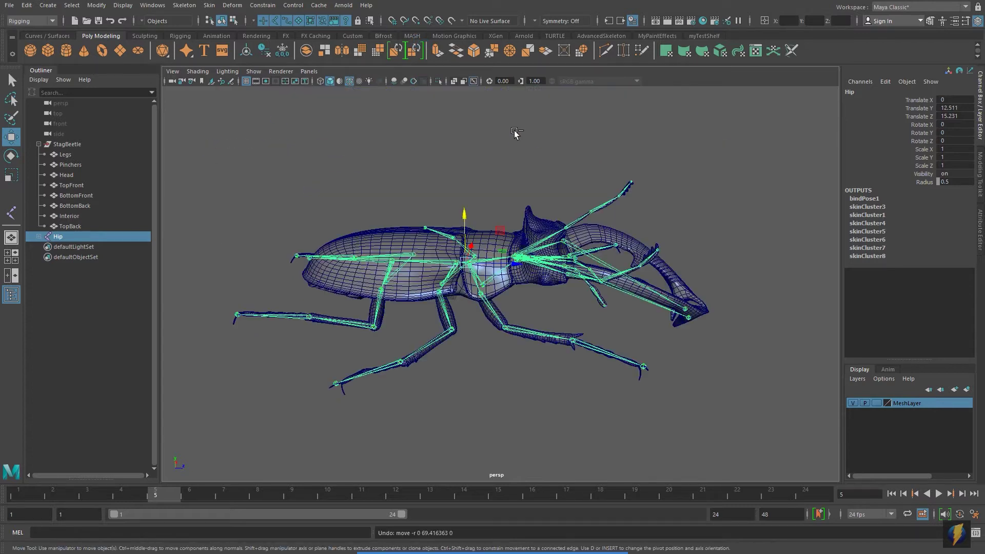
- Try rotating the Abdomen1 joint to test how the beetle's rear deforms, and undo the rotation
{"action": "left_click_drag", "start_coordinate": [552, 146], "coordinate": [509, 157], "text": "alt"}
{"action": "right_click_drag", "start_coordinate": [508, 164], "coordinate": [508, 167], "text": "alt"}
{"action": "left_click_drag", "start_coordinate": [488, 171], "coordinate": [501, 178], "text": "alt"}
{"action": "left_click_drag", "start_coordinate": [507, 289], "coordinate": [534, 287], "text": "alt"}
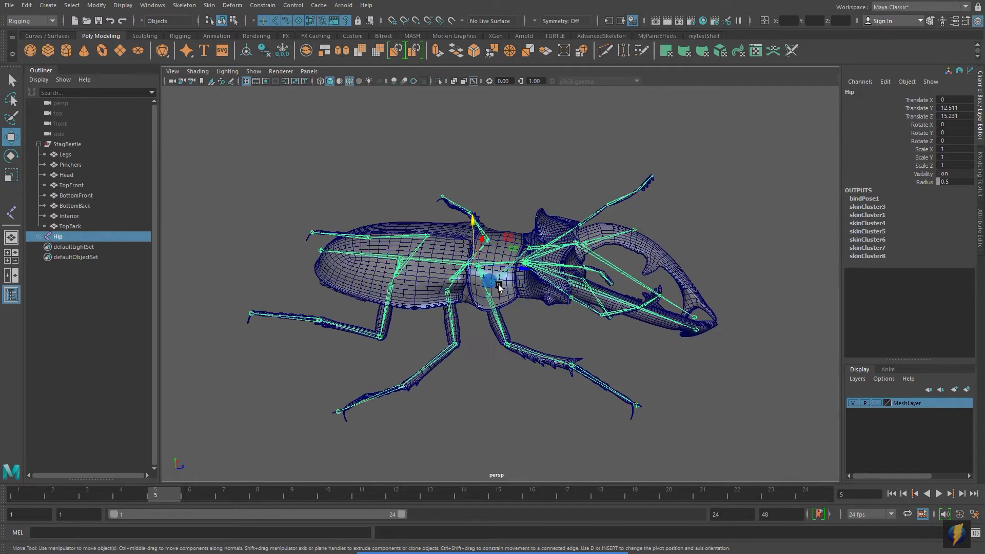
{"action": "left_click", "coordinate": [430, 260]}
{"action": "left_click_drag", "start_coordinate": [429, 260], "coordinate": [516, 237], "text": "alt"}
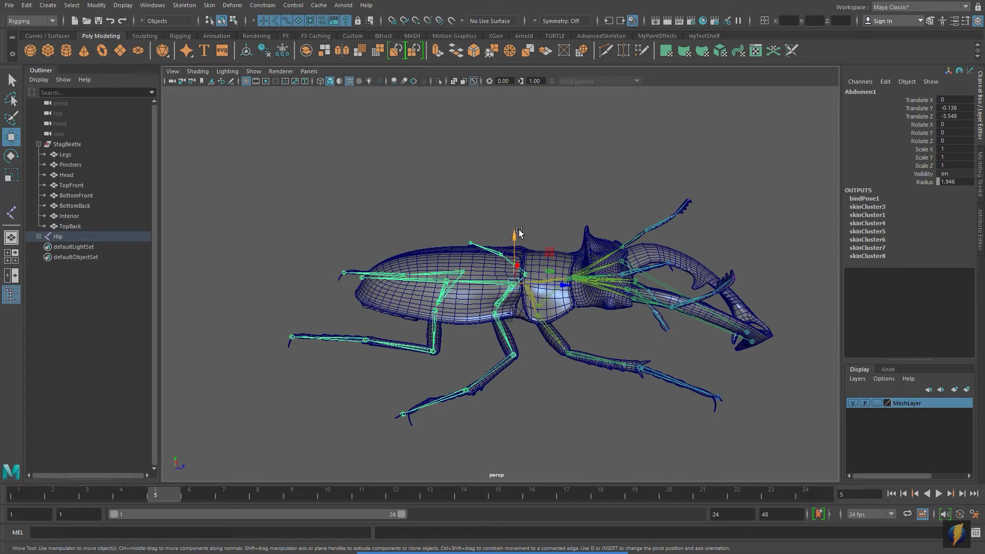
{"action": "key", "text": "e"}
{"action": "left_click_drag", "start_coordinate": [514, 237], "coordinate": [551, 260]}
{"action": "key", "text": "ctrl+z"}
- Try rotating the Abdomen2 joint to test the abdomen's deformation, and undo the changes
{"action": "left_click", "coordinate": [519, 206]}
{"action": "left_click_drag", "start_coordinate": [464, 248], "coordinate": [509, 269], "text": "alt"}
{"action": "left_click", "coordinate": [432, 286]}
{"action": "key", "text": "ctrl+z"}
{"action": "key", "text": "ctrl+z"}
{"action": "key", "text": "ctrl+z"}
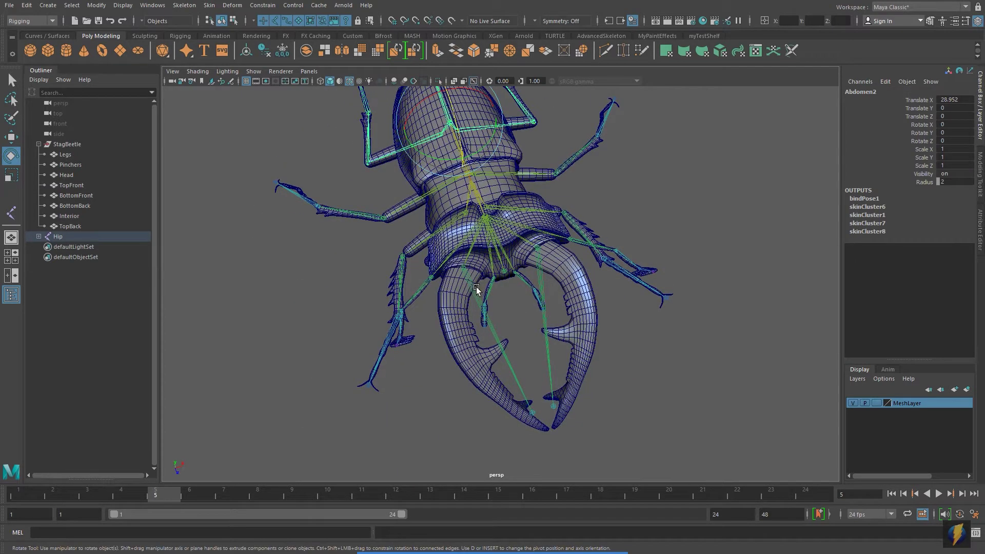
- Try rotating each of the two pincher joints in turn, and undo both rotations
{"action": "left_click", "coordinate": [476, 288]}
{"action": "left_click_drag", "start_coordinate": [600, 316], "coordinate": [544, 290], "text": "alt"}
{"action": "scroll", "coordinate": [597, 298], "scroll_direction": "up", "scroll_amount": 4}
{"action": "left_click_drag", "start_coordinate": [466, 246], "coordinate": [442, 253]}
{"action": "key", "text": "ctrl+z"}
{"action": "left_click", "coordinate": [551, 248]}
{"action": "left_click_drag", "start_coordinate": [543, 242], "coordinate": [576, 253]}
{"action": "key", "text": "ctrl+z"}
- Try bending the right front leg at its upper joints, including rotating RF_Leg2 in Y, and undo the rotations
{"action": "left_click_drag", "start_coordinate": [354, 244], "coordinate": [454, 236], "text": "alt"}
{"action": "left_click", "coordinate": [377, 262]}
{"action": "mouse_move", "coordinate": [385, 276]}
{"action": "left_mouse_down", "text": "alt"}
{"action": "mouse_move", "coordinate": [445, 252]}
{"action": "mouse_move", "coordinate": [383, 244]}
{"action": "mouse_move", "coordinate": [382, 272]}
{"action": "mouse_move", "coordinate": [383, 239]}
{"action": "mouse_move", "coordinate": [382, 278]}
{"action": "left_mouse_up", "text": "alt"}
{"action": "key", "text": "ctrl+z"}
{"action": "left_click", "coordinate": [466, 318]}
{"action": "left_click_drag", "start_coordinate": [468, 329], "coordinate": [446, 288]}
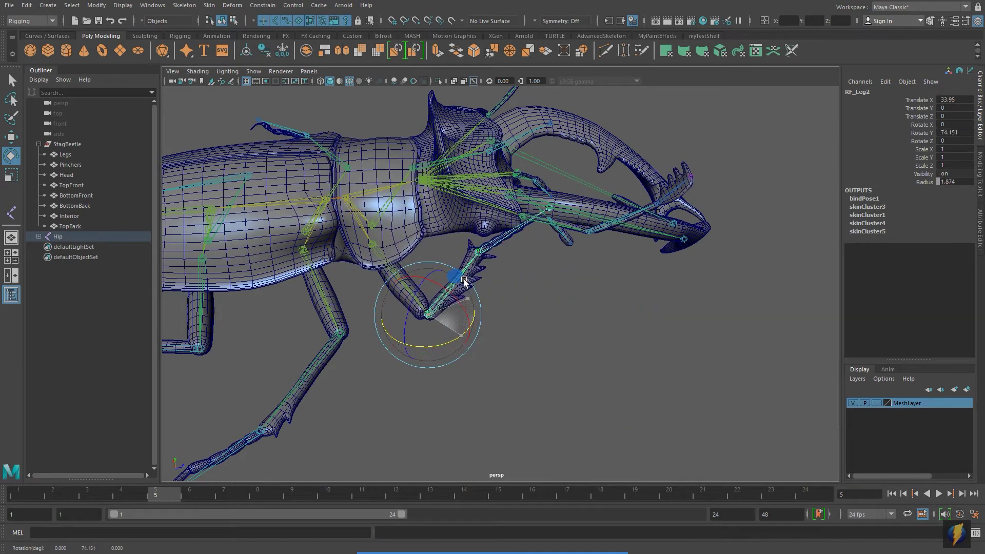
{"action": "key", "text": "ctrl+z"}
- Try rotating the RF_Leg3 joint of the right front leg, undo the rotation and clear the selection
{"action": "left_click", "coordinate": [574, 336]}
{"action": "mouse_move", "coordinate": [573, 337]}
{"action": "left_mouse_down"}
{"action": "mouse_move", "coordinate": [550, 369]}
{"action": "mouse_move", "coordinate": [585, 292]}
{"action": "mouse_move", "coordinate": [603, 293]}
{"action": "mouse_move", "coordinate": [521, 306]}
{"action": "mouse_move", "coordinate": [622, 337]}
{"action": "mouse_move", "coordinate": [585, 333]}
{"action": "left_mouse_up"}
{"action": "key", "text": "ctrl+z"}
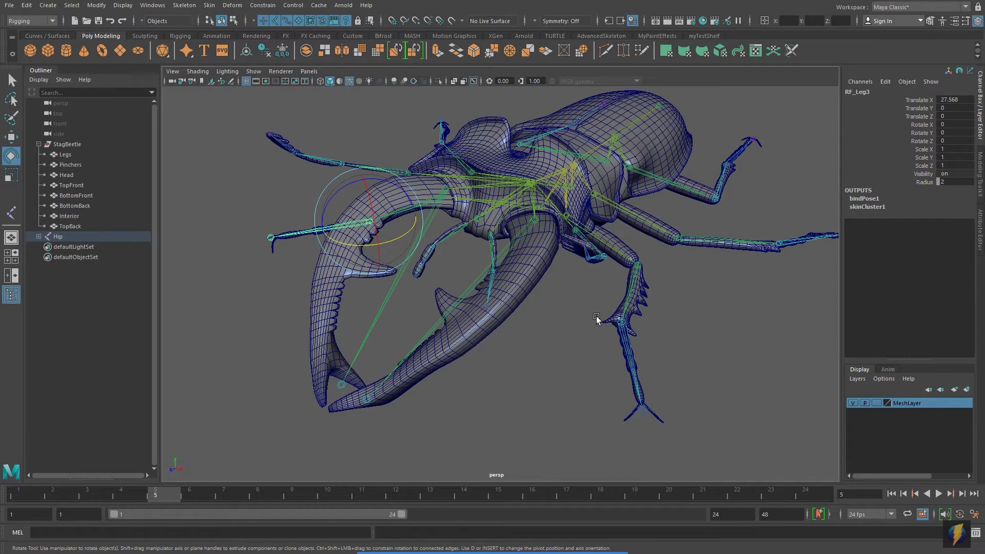
{"action": "left_click", "coordinate": [571, 303]}
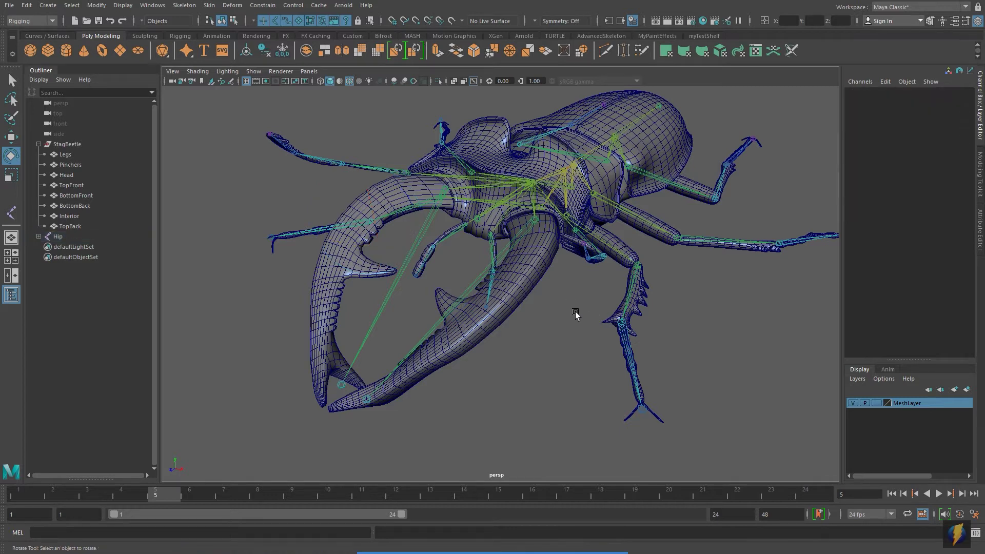
- Select the TopBack shell mesh, open the Paint Skin Weights tool settings and place the window beside the model
{"action": "left_click_drag", "start_coordinate": [403, 251], "coordinate": [545, 248], "text": "alt"}
{"action": "middle_click_drag", "start_coordinate": [546, 248], "coordinate": [631, 273], "text": "alt"}
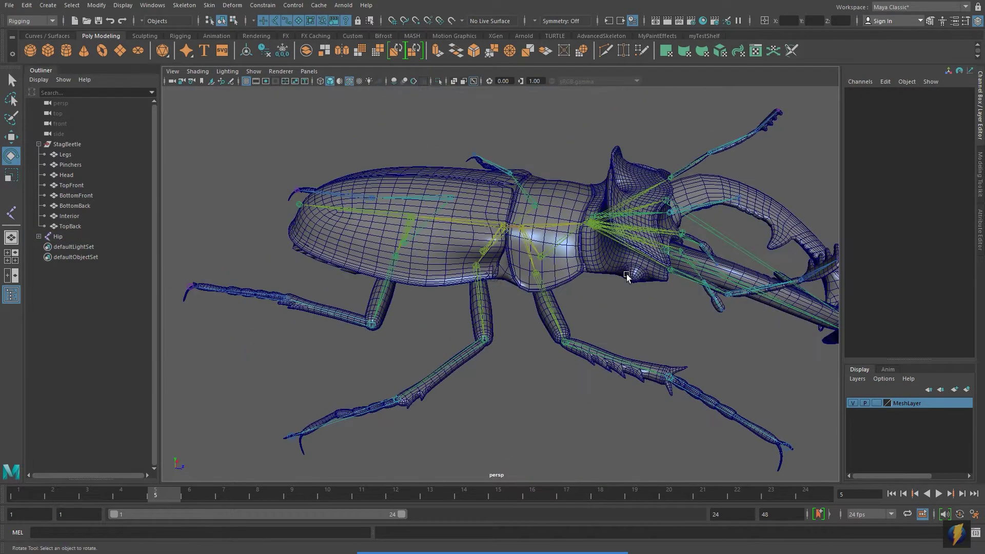
{"action": "left_click", "coordinate": [424, 259]}
{"action": "left_click_drag", "start_coordinate": [499, 283], "coordinate": [534, 309], "text": "alt"}
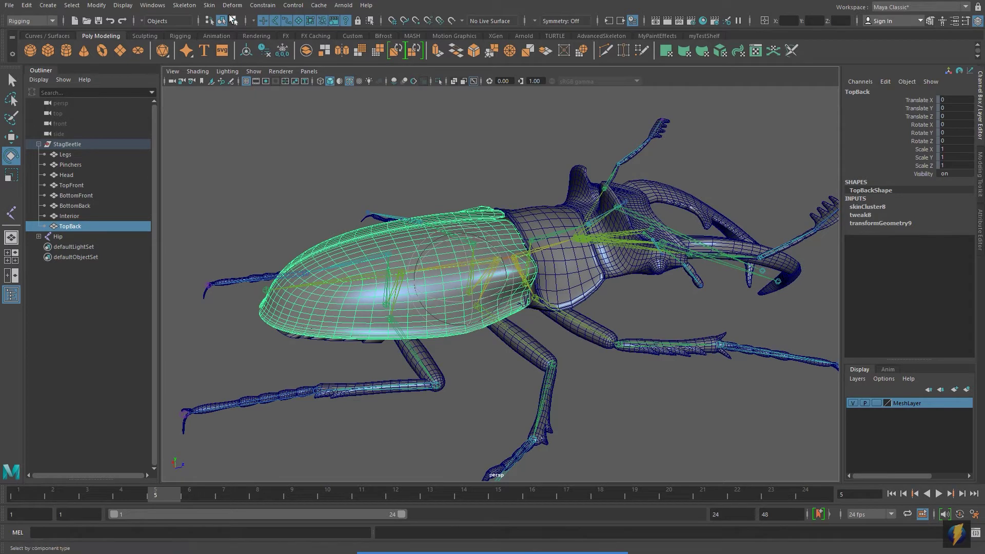
{"action": "left_click", "coordinate": [210, 6]}
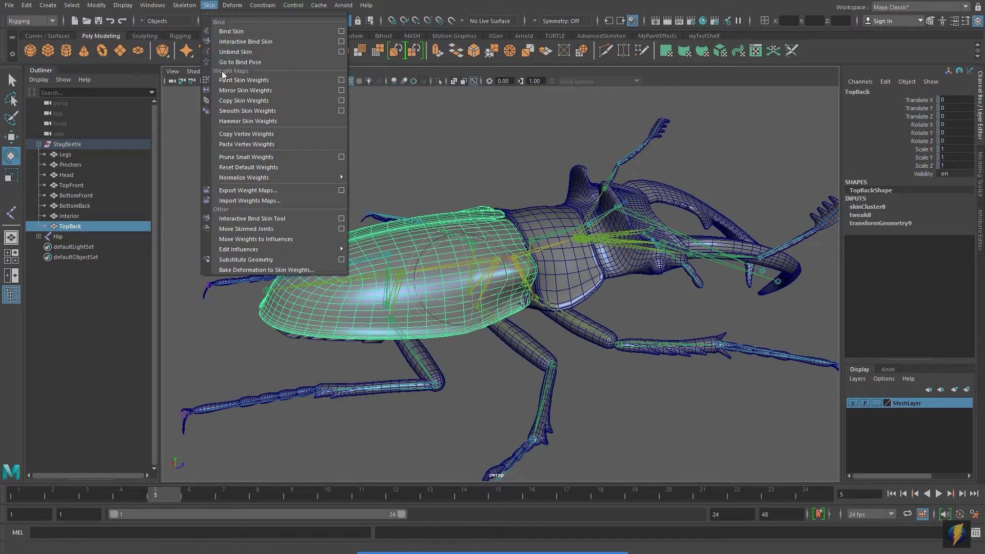
{"action": "left_click", "coordinate": [342, 81]}
{"action": "mouse_move", "coordinate": [462, 212]}
{"action": "left_mouse_down", "text": "alt"}
{"action": "mouse_move", "coordinate": [457, 202]}
{"action": "mouse_move", "coordinate": [668, 210]}
{"action": "left_mouse_up", "text": "alt"}
{"action": "middle_click_drag", "start_coordinate": [653, 205], "coordinate": [617, 223], "text": "alt"}
{"action": "left_click_drag", "start_coordinate": [555, 225], "coordinate": [567, 230], "text": "alt"}
{"action": "left_click_drag", "start_coordinate": [773, 255], "coordinate": [714, 105]}
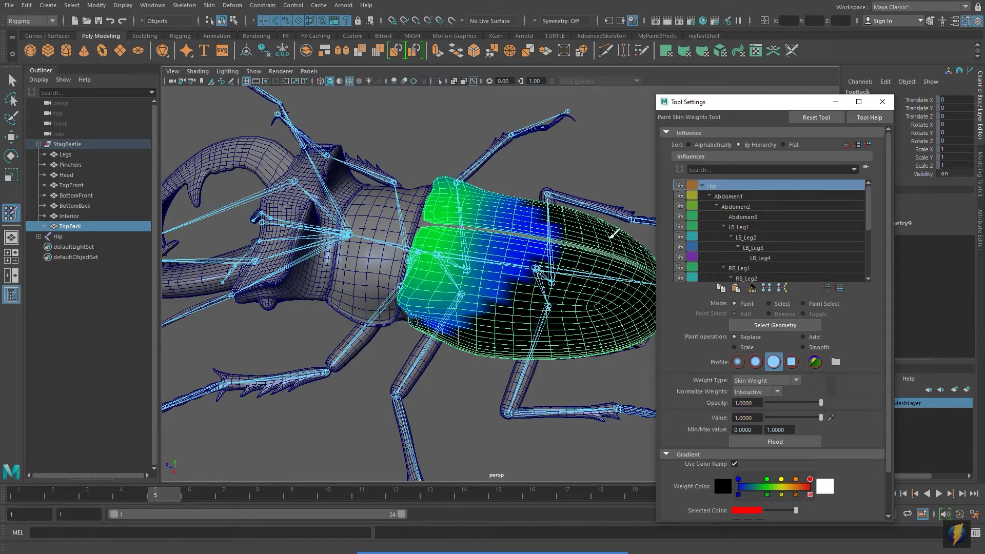
- Inspect the TopBack mesh's skin weights for the Abdomen1, Abdomen2 and Abdomen3 influences
{"action": "scroll", "coordinate": [495, 283], "scroll_direction": "up", "scroll_amount": 3}
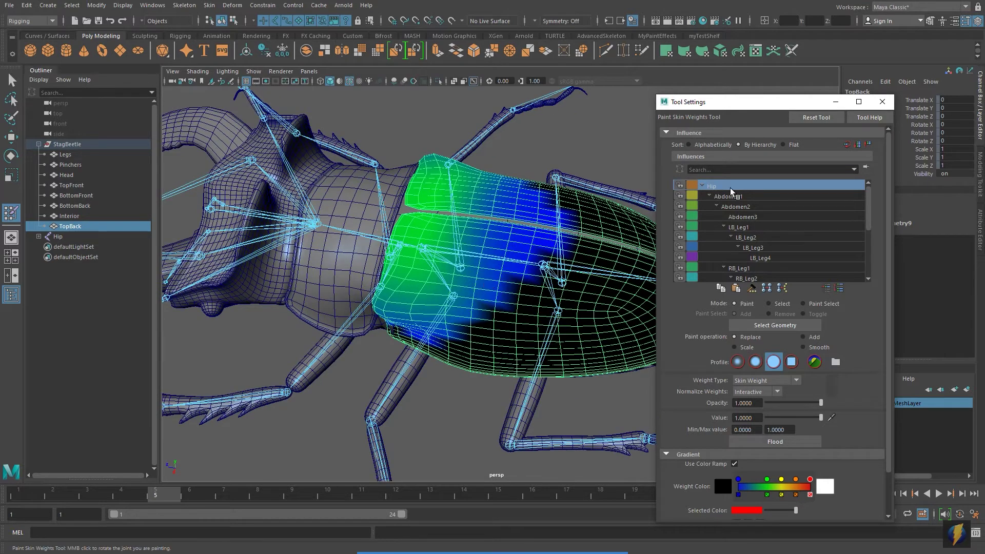
{"action": "left_click", "coordinate": [751, 198]}
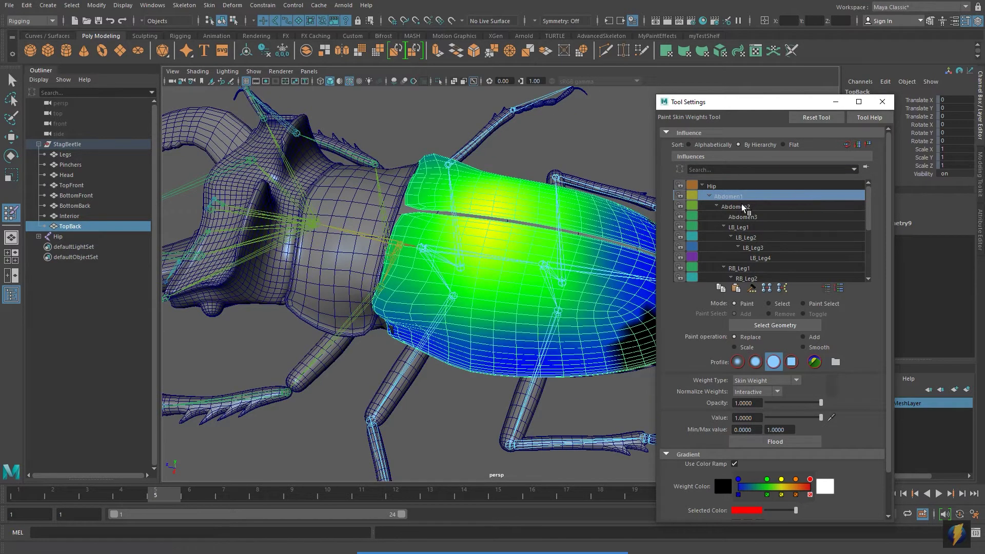
{"action": "left_click", "coordinate": [748, 208]}
{"action": "left_click", "coordinate": [760, 197]}
{"action": "left_click", "coordinate": [760, 207]}
{"action": "left_click", "coordinate": [761, 216]}
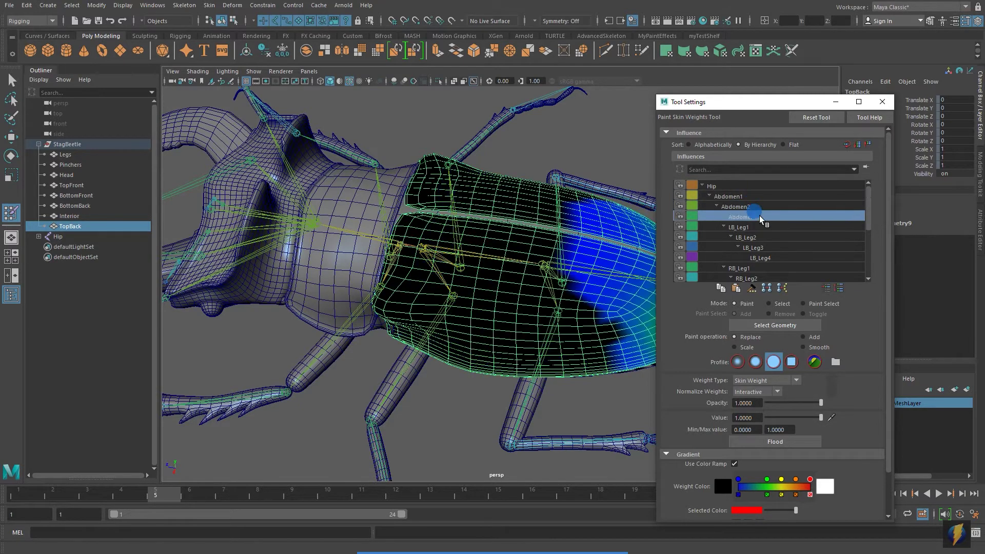
{"action": "left_click_drag", "start_coordinate": [591, 212], "coordinate": [483, 196], "text": "alt"}
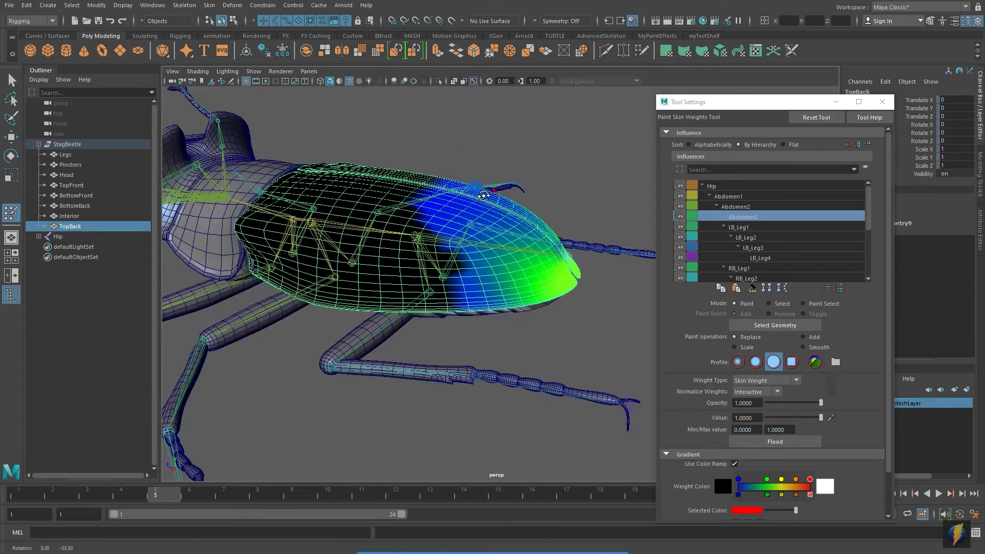
- Inspect how the LB_Leg1, LB_Leg2 and LB_Leg3 joints influence the TopBack mesh
{"action": "left_click", "coordinate": [745, 227]}
{"action": "mouse_move", "coordinate": [563, 184]}
{"action": "left_mouse_down", "text": "alt"}
{"action": "mouse_move", "coordinate": [549, 186]}
{"action": "mouse_move", "coordinate": [574, 189]}
{"action": "mouse_move", "coordinate": [566, 191]}
{"action": "left_mouse_up", "text": "alt"}
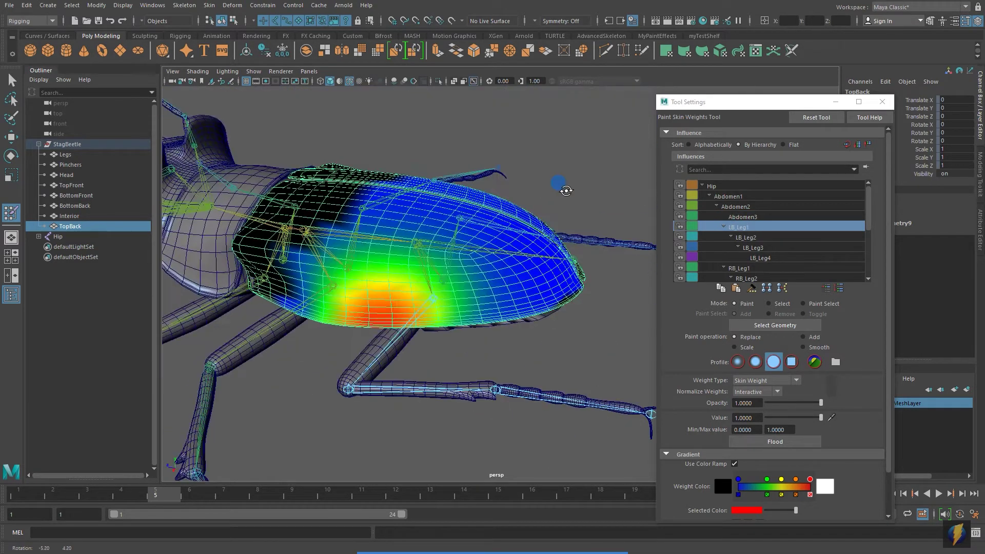
{"action": "left_click", "coordinate": [766, 237]}
{"action": "left_click", "coordinate": [768, 248]}
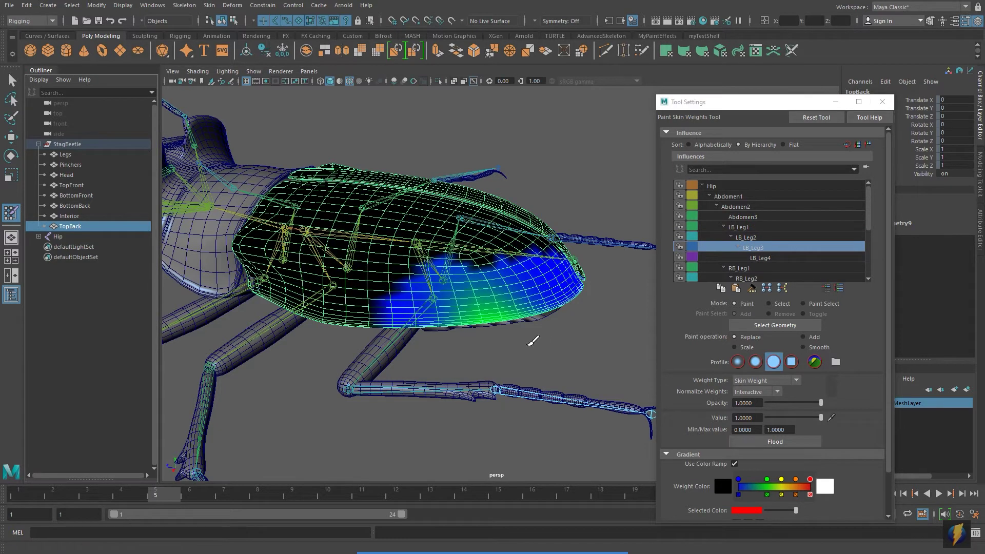
- Select the Abdomen1 influence for weight painting on TopBack and move the tool settings window clear of the shell
{"action": "left_click", "coordinate": [742, 198]}
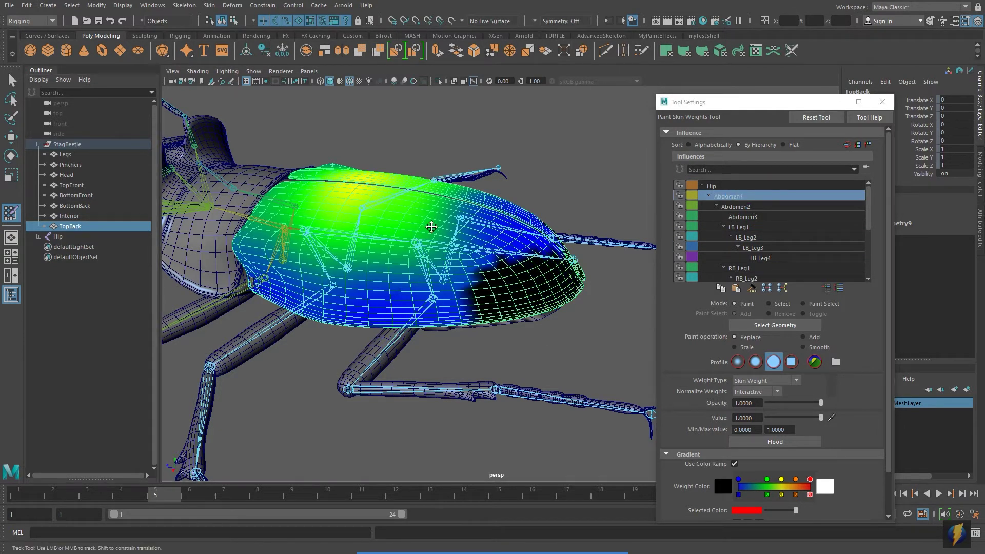
{"action": "middle_click_drag", "start_coordinate": [432, 226], "coordinate": [557, 252], "text": "alt"}
{"action": "left_click_drag", "start_coordinate": [556, 252], "coordinate": [492, 259], "text": "alt"}
{"action": "scroll", "coordinate": [492, 260], "scroll_direction": "up", "scroll_amount": 3}
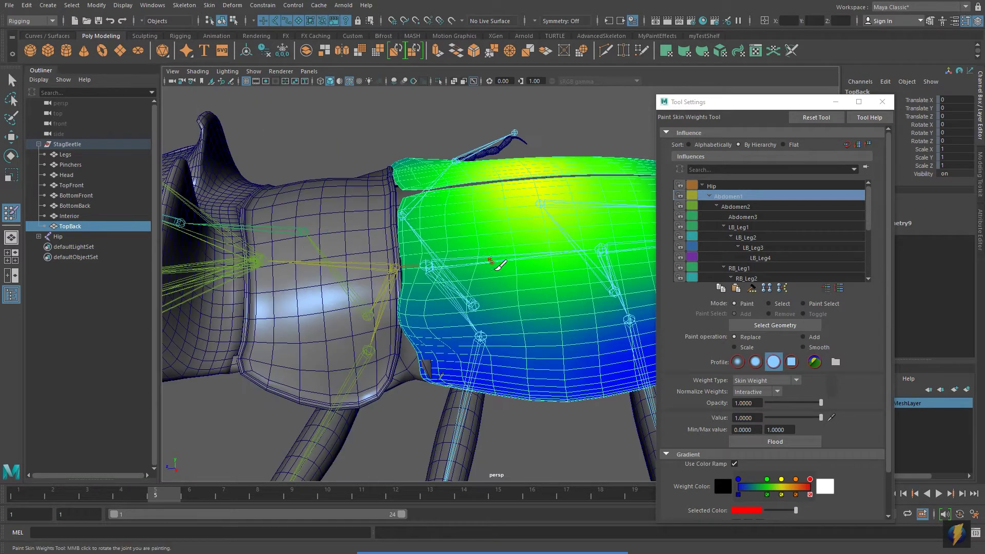
{"action": "middle_click_drag", "start_coordinate": [491, 259], "coordinate": [448, 266], "text": "alt"}
{"action": "left_click_drag", "start_coordinate": [748, 101], "coordinate": [792, 84]}
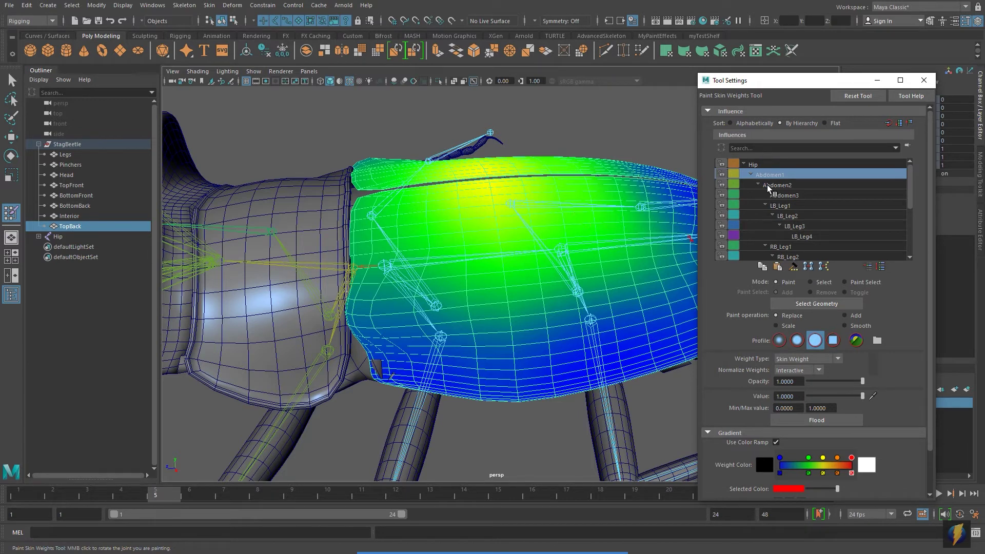
{"action": "middle_click_drag", "start_coordinate": [458, 264], "coordinate": [386, 266], "text": "alt"}
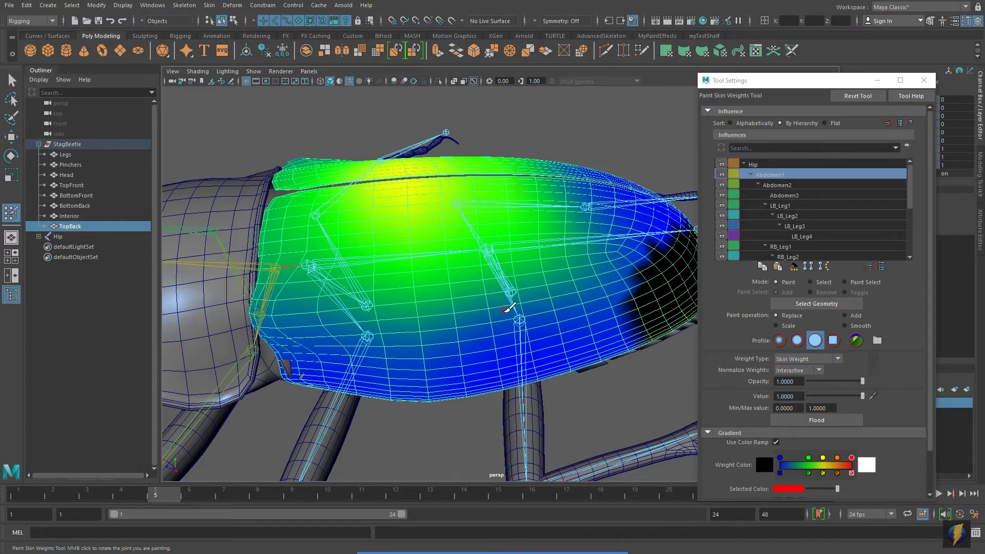
- Examine the Abdomen1 weight colours on the TopBack shell against the gradient ramp and review the available paint operations
{"action": "scroll", "coordinate": [510, 308], "scroll_direction": "down", "scroll_amount": 2}
{"action": "left_click", "coordinate": [531, 532]}
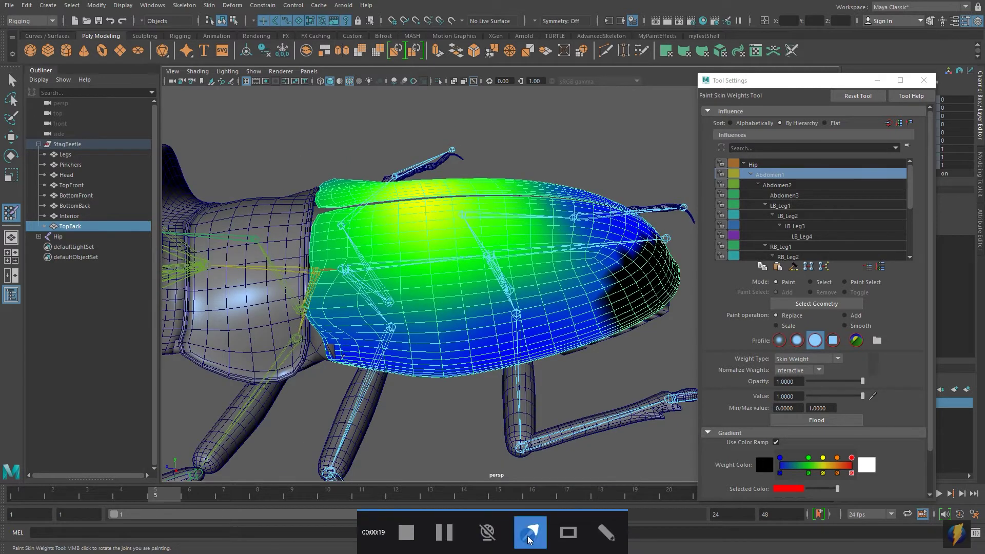
{"action": "mouse_move", "coordinate": [608, 281]}
{"action": "left_mouse_down"}
{"action": "mouse_move", "coordinate": [736, 429]}
{"action": "mouse_move", "coordinate": [866, 451]}
{"action": "mouse_move", "coordinate": [847, 464]}
{"action": "mouse_move", "coordinate": [873, 473]}
{"action": "left_mouse_up"}
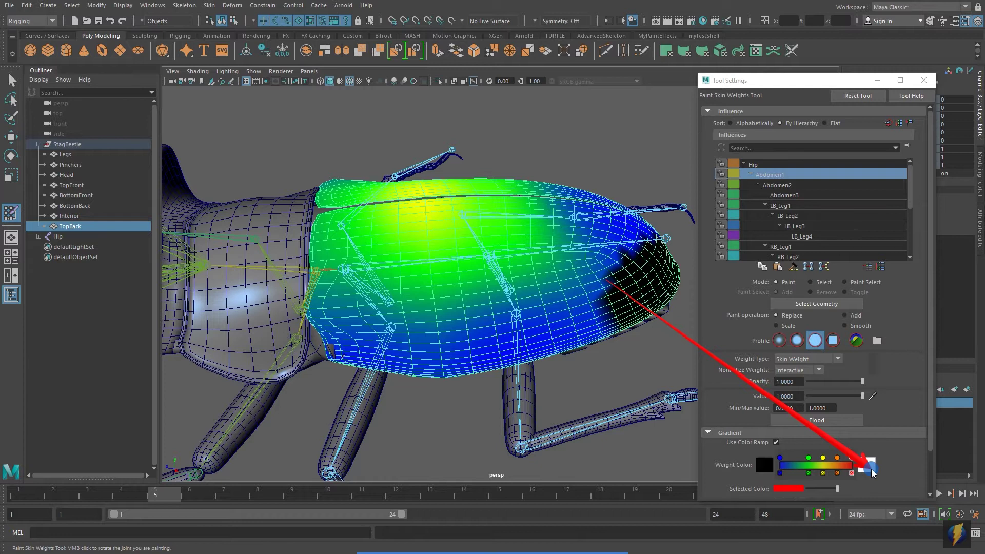
{"action": "left_click_drag", "start_coordinate": [873, 473], "coordinate": [852, 458]}
{"action": "left_click_drag", "start_coordinate": [851, 455], "coordinate": [774, 453]}
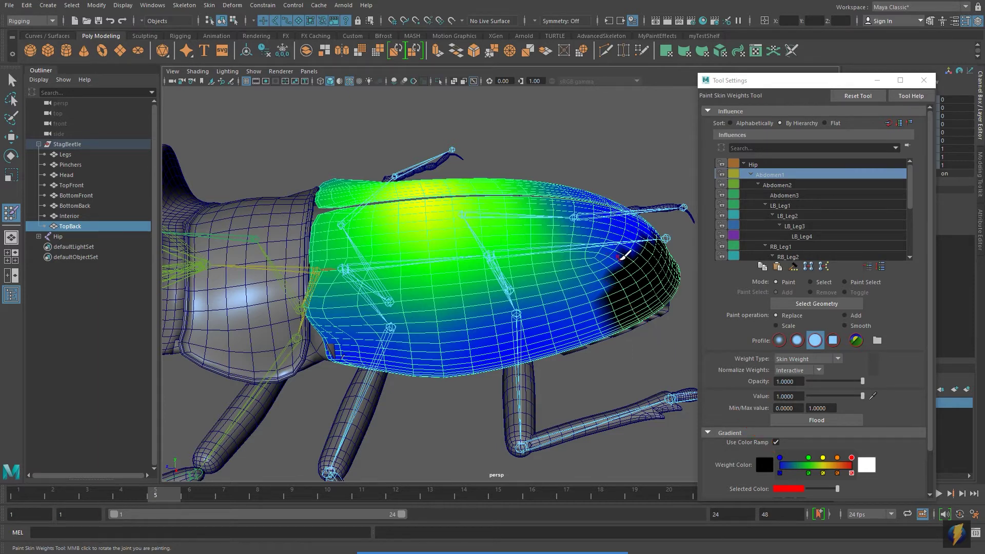
{"action": "left_click_drag", "start_coordinate": [418, 237], "coordinate": [399, 249], "text": "alt"}
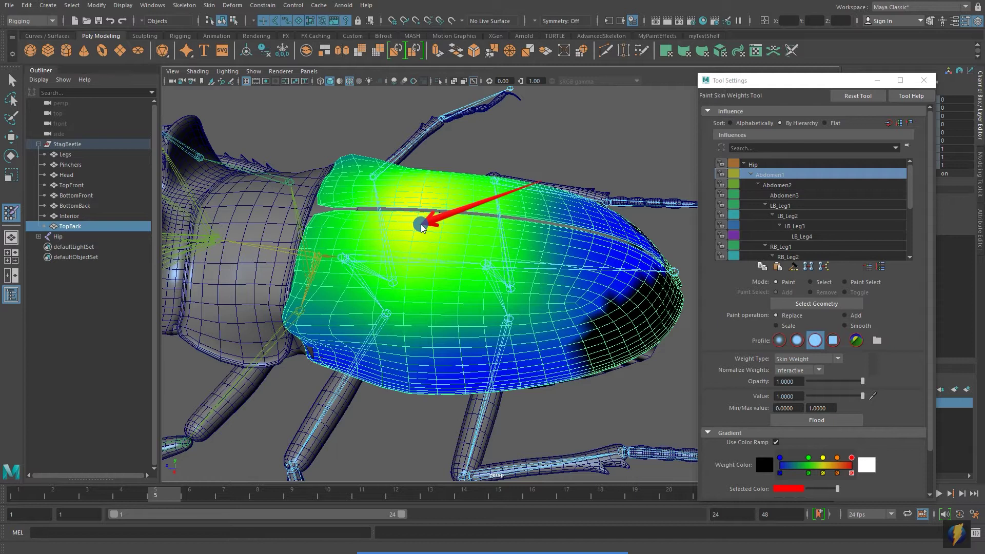
{"action": "left_click_drag", "start_coordinate": [401, 250], "coordinate": [426, 254], "text": "alt"}
{"action": "right_click_drag", "start_coordinate": [427, 254], "coordinate": [550, 282], "text": "alt"}
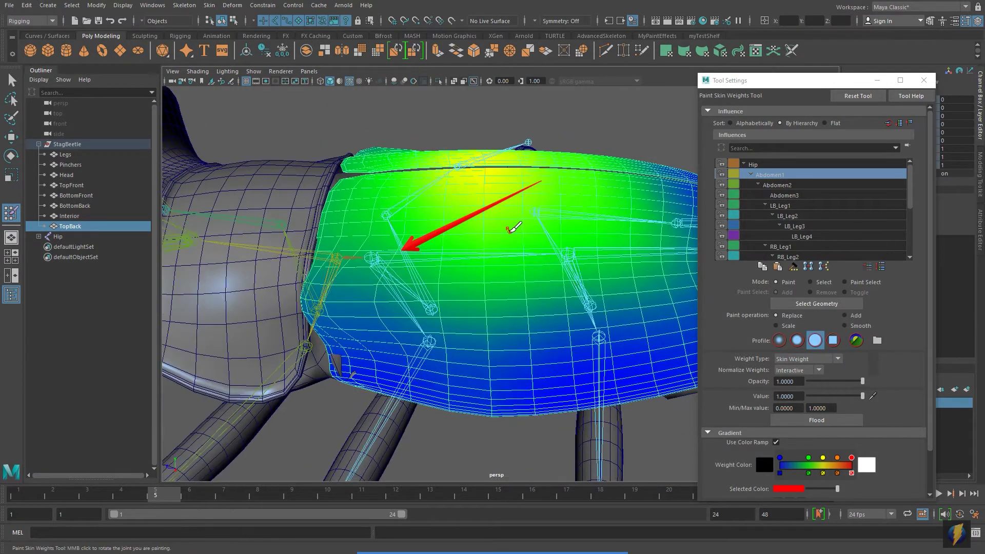
{"action": "scroll", "coordinate": [571, 270], "scroll_direction": "down", "scroll_amount": 1}
{"action": "middle_click_drag", "start_coordinate": [572, 269], "coordinate": [534, 258], "text": "alt"}
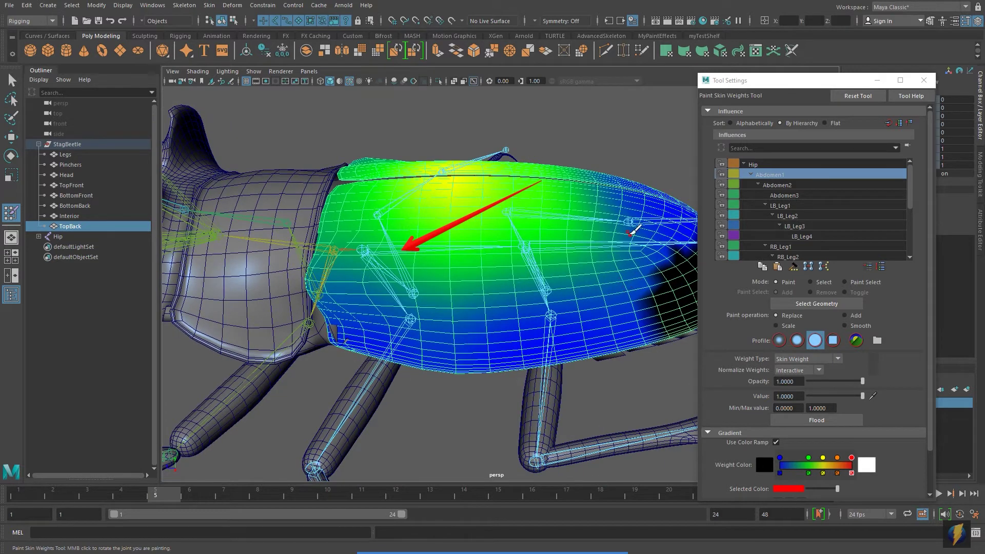
{"action": "left_click", "coordinate": [530, 545]}
{"action": "mouse_move", "coordinate": [582, 354]}
{"action": "left_mouse_down"}
{"action": "mouse_move", "coordinate": [836, 342]}
{"action": "mouse_move", "coordinate": [739, 344]}
{"action": "mouse_move", "coordinate": [713, 375]}
{"action": "mouse_move", "coordinate": [759, 401]}
{"action": "mouse_move", "coordinate": [729, 359]}
{"action": "mouse_move", "coordinate": [754, 333]}
{"action": "mouse_move", "coordinate": [815, 300]}
{"action": "mouse_move", "coordinate": [818, 317]}
{"action": "mouse_move", "coordinate": [783, 331]}
{"action": "mouse_move", "coordinate": [824, 313]}
{"action": "mouse_move", "coordinate": [834, 331]}
{"action": "mouse_move", "coordinate": [800, 300]}
{"action": "mouse_move", "coordinate": [776, 323]}
{"action": "mouse_move", "coordinate": [837, 283]}
{"action": "mouse_move", "coordinate": [845, 316]}
{"action": "mouse_move", "coordinate": [810, 293]}
{"action": "mouse_move", "coordinate": [839, 325]}
{"action": "left_mouse_up"}
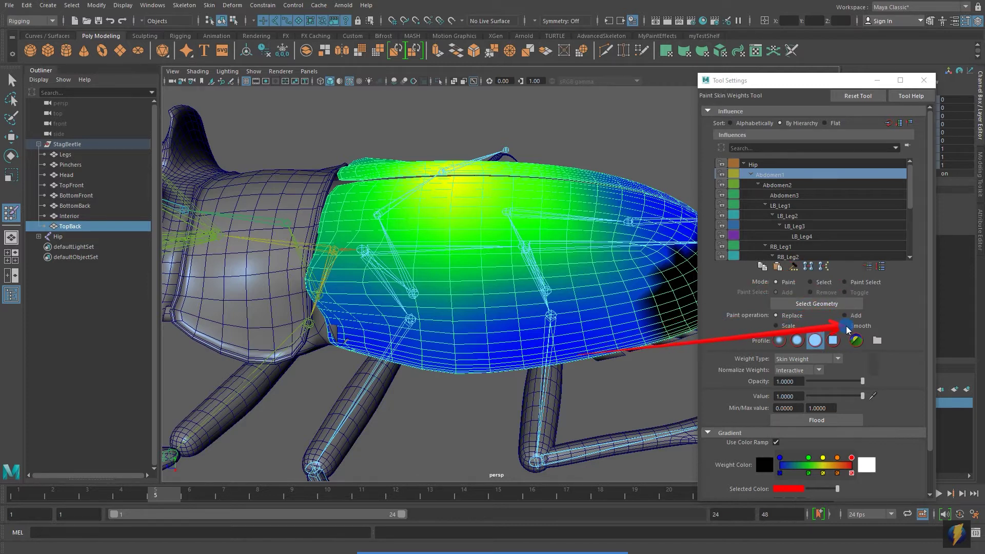
{"action": "left_click_drag", "start_coordinate": [846, 326], "coordinate": [777, 326]}
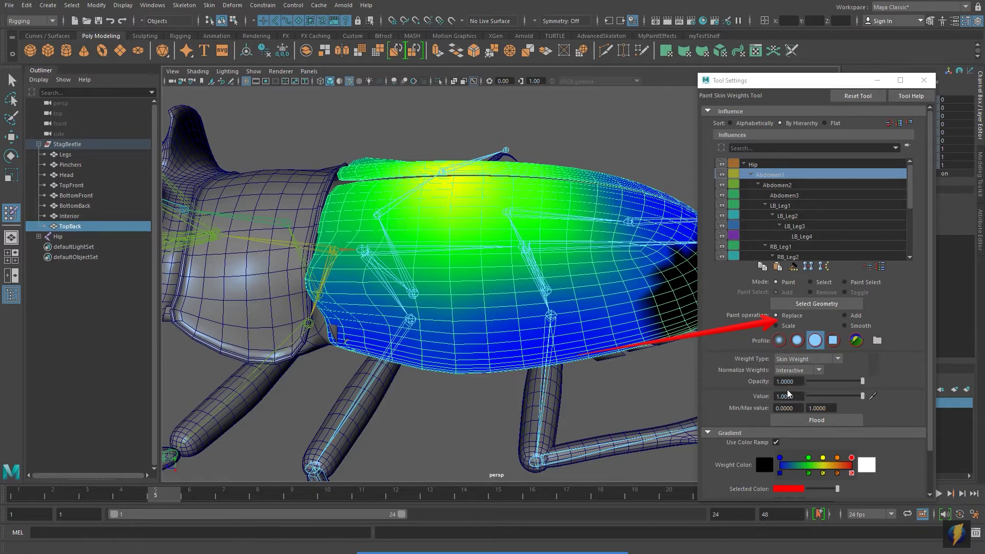
- Paint the entire TopBack shell with full Abdomen1 weight, using the Replace operation at value 1.0000
{"action": "middle_click_drag", "start_coordinate": [511, 248], "coordinate": [582, 267], "text": "alt"}
{"action": "mouse_move", "coordinate": [535, 260]}
{"action": "left_mouse_down", "text": "alt"}
{"action": "mouse_move", "coordinate": [536, 295]}
{"action": "mouse_move", "coordinate": [528, 282]}
{"action": "left_mouse_up", "text": "alt"}
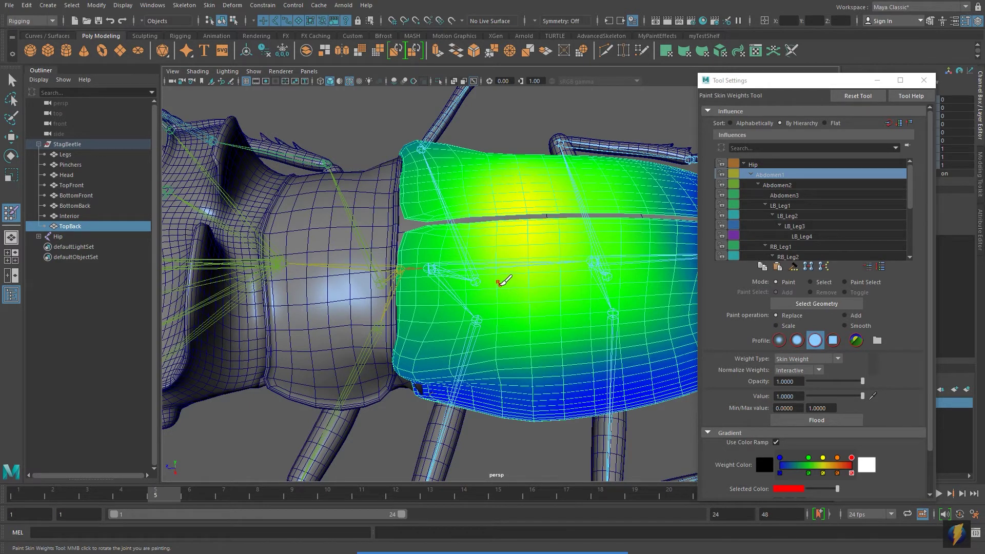
{"action": "mouse_move", "coordinate": [491, 291]}
{"action": "left_mouse_down"}
{"action": "mouse_move", "coordinate": [541, 287]}
{"action": "mouse_move", "coordinate": [507, 294]}
{"action": "left_mouse_up"}
{"action": "mouse_move", "coordinate": [472, 277]}
{"action": "left_mouse_down"}
{"action": "mouse_move", "coordinate": [433, 269]}
{"action": "mouse_move", "coordinate": [418, 249]}
{"action": "mouse_move", "coordinate": [417, 381]}
{"action": "mouse_move", "coordinate": [448, 326]}
{"action": "mouse_move", "coordinate": [475, 221]}
{"action": "mouse_move", "coordinate": [499, 297]}
{"action": "mouse_move", "coordinate": [482, 408]}
{"action": "mouse_move", "coordinate": [469, 308]}
{"action": "mouse_move", "coordinate": [440, 385]}
{"action": "mouse_move", "coordinate": [436, 352]}
{"action": "mouse_move", "coordinate": [442, 364]}
{"action": "mouse_move", "coordinate": [409, 312]}
{"action": "mouse_move", "coordinate": [457, 156]}
{"action": "mouse_move", "coordinate": [434, 362]}
{"action": "mouse_move", "coordinate": [406, 313]}
{"action": "mouse_move", "coordinate": [528, 260]}
{"action": "mouse_move", "coordinate": [510, 267]}
{"action": "left_mouse_up"}
{"action": "mouse_move", "coordinate": [518, 225]}
{"action": "left_mouse_down"}
{"action": "mouse_move", "coordinate": [524, 315]}
{"action": "mouse_move", "coordinate": [555, 227]}
{"action": "mouse_move", "coordinate": [600, 310]}
{"action": "mouse_move", "coordinate": [592, 363]}
{"action": "mouse_move", "coordinate": [575, 313]}
{"action": "left_mouse_up"}
{"action": "mouse_move", "coordinate": [570, 246]}
{"action": "left_mouse_down"}
{"action": "mouse_move", "coordinate": [585, 233]}
{"action": "mouse_move", "coordinate": [578, 253]}
{"action": "mouse_move", "coordinate": [534, 226]}
{"action": "mouse_move", "coordinate": [508, 257]}
{"action": "mouse_move", "coordinate": [504, 288]}
{"action": "mouse_move", "coordinate": [496, 267]}
{"action": "mouse_move", "coordinate": [503, 323]}
{"action": "mouse_move", "coordinate": [488, 337]}
{"action": "mouse_move", "coordinate": [502, 337]}
{"action": "left_mouse_up"}
{"action": "scroll", "coordinate": [510, 320], "scroll_direction": "down", "scroll_amount": 5}
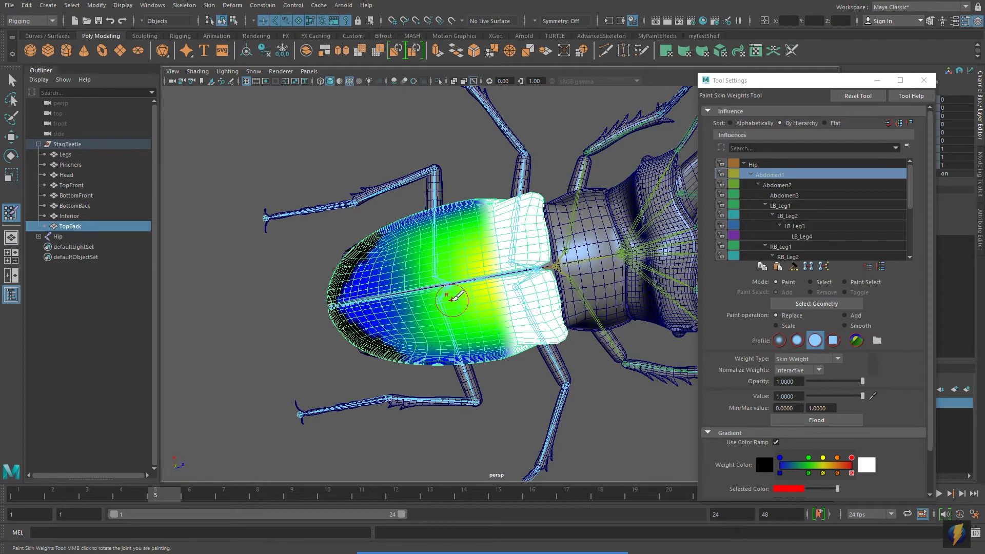
{"action": "mouse_move", "coordinate": [461, 304]}
{"action": "left_mouse_down"}
{"action": "mouse_move", "coordinate": [433, 259]}
{"action": "mouse_move", "coordinate": [473, 213]}
{"action": "left_mouse_up"}
{"action": "mouse_move", "coordinate": [385, 279]}
{"action": "left_mouse_down", "text": "alt"}
{"action": "mouse_move", "coordinate": [404, 227]}
{"action": "mouse_move", "coordinate": [475, 269]}
{"action": "left_mouse_up", "text": "alt"}
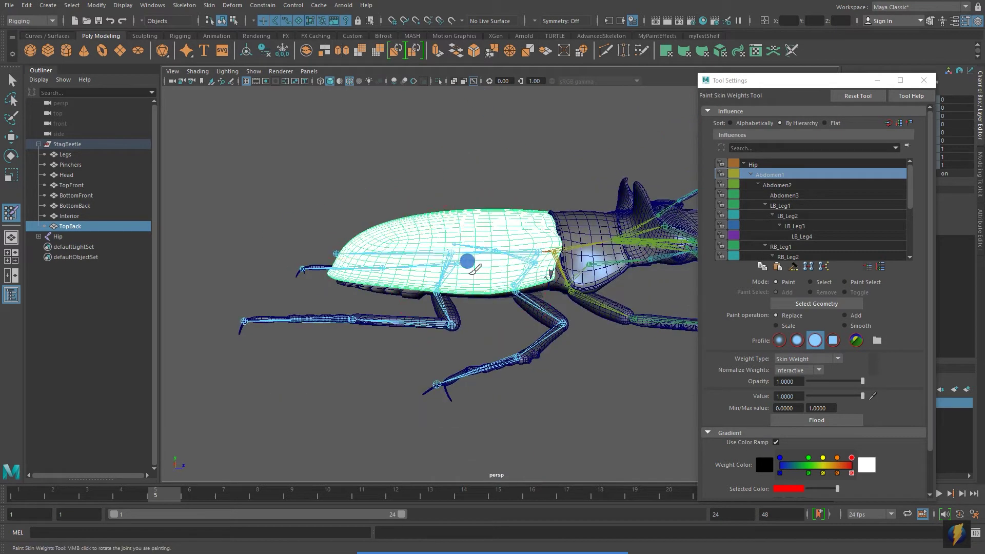
{"action": "mouse_move", "coordinate": [363, 263]}
{"action": "left_mouse_down", "text": "alt"}
{"action": "mouse_move", "coordinate": [534, 275]}
{"action": "mouse_move", "coordinate": [554, 290]}
{"action": "left_mouse_up", "text": "alt"}
{"action": "mouse_move", "coordinate": [465, 260]}
{"action": "left_mouse_down", "text": "alt"}
{"action": "mouse_move", "coordinate": [457, 331]}
{"action": "mouse_move", "coordinate": [413, 287]}
{"action": "mouse_move", "coordinate": [403, 308]}
{"action": "mouse_move", "coordinate": [460, 310]}
{"action": "mouse_move", "coordinate": [418, 310]}
{"action": "mouse_move", "coordinate": [455, 322]}
{"action": "left_mouse_up", "text": "alt"}
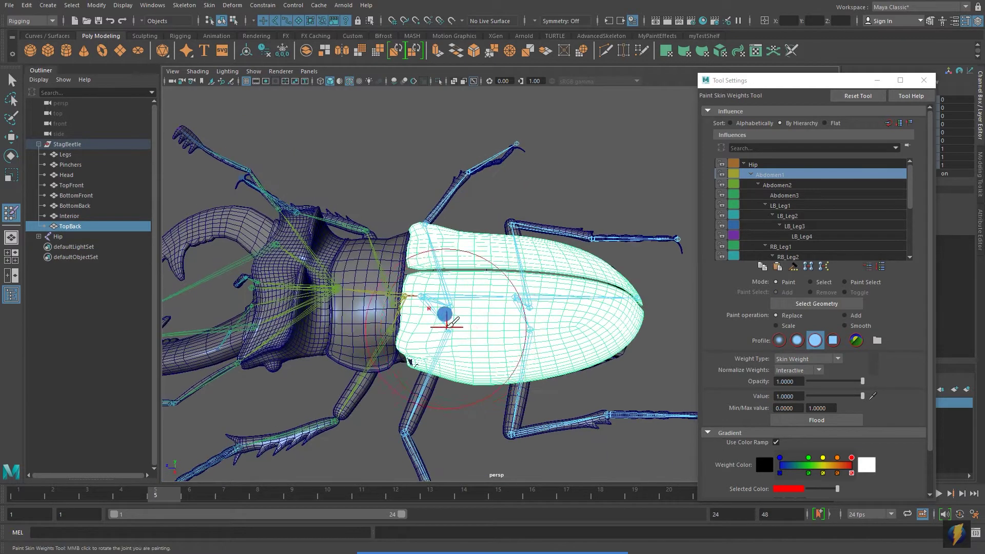
{"action": "middle_click_drag", "start_coordinate": [499, 307], "coordinate": [478, 307], "text": "alt"}
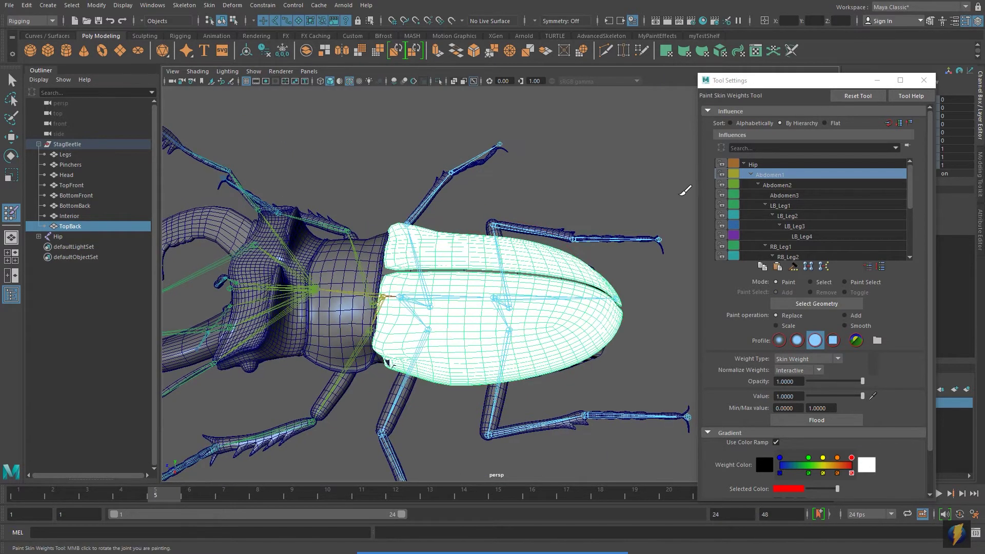
- Select the Abdomen2 influence and, in the top view, paint the rear half of both TopBack wing covers with full weight
{"action": "left_click", "coordinate": [785, 183]}
{"action": "left_click_drag", "start_coordinate": [598, 261], "coordinate": [550, 287], "text": "alt"}
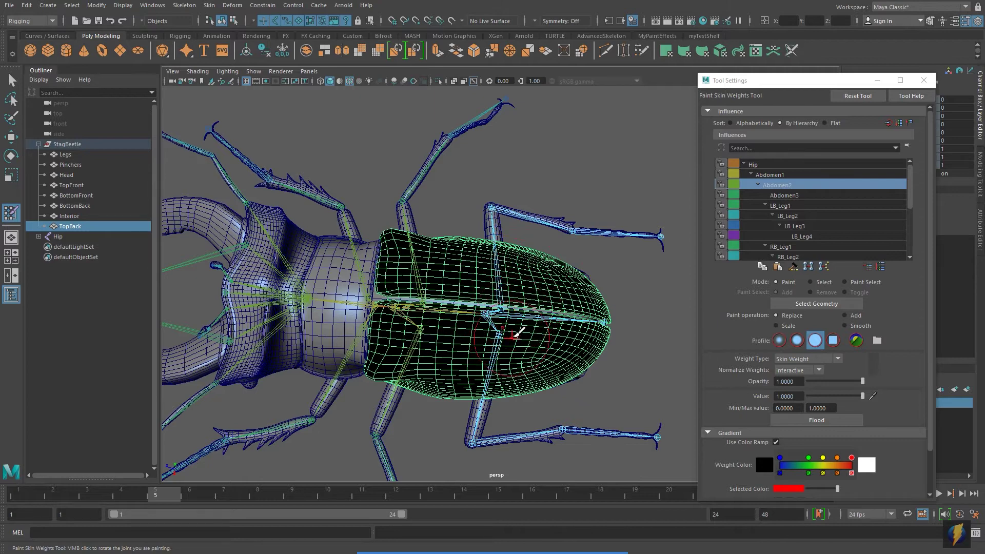
{"action": "mouse_move", "coordinate": [538, 333]}
{"action": "left_mouse_down", "text": "alt"}
{"action": "mouse_move", "coordinate": [431, 326]}
{"action": "mouse_move", "coordinate": [448, 291]}
{"action": "mouse_move", "coordinate": [477, 293]}
{"action": "mouse_move", "coordinate": [534, 267]}
{"action": "mouse_move", "coordinate": [535, 311]}
{"action": "left_mouse_up", "text": "alt"}
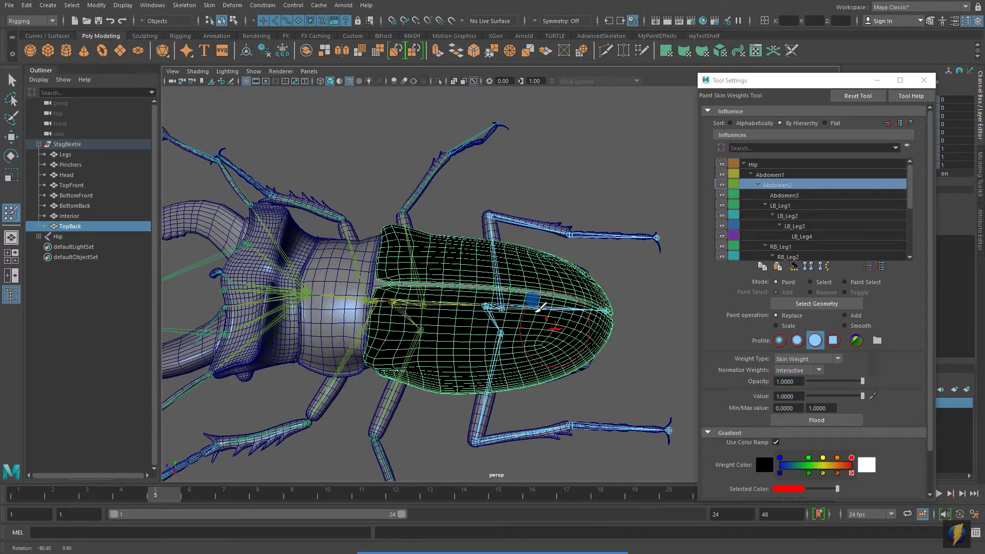
{"action": "key", "text": "space"}
{"action": "key", "text": "space"}
{"action": "scroll", "coordinate": [442, 203], "scroll_direction": "down", "scroll_amount": 3}
{"action": "middle_click_drag", "start_coordinate": [442, 251], "coordinate": [427, 377], "text": "alt"}
{"action": "middle_click_drag", "start_coordinate": [476, 208], "coordinate": [457, 349], "text": "alt"}
{"action": "scroll", "coordinate": [450, 326], "scroll_direction": "down", "scroll_amount": 2}
{"action": "scroll", "coordinate": [450, 325], "scroll_direction": "up", "scroll_amount": 3}
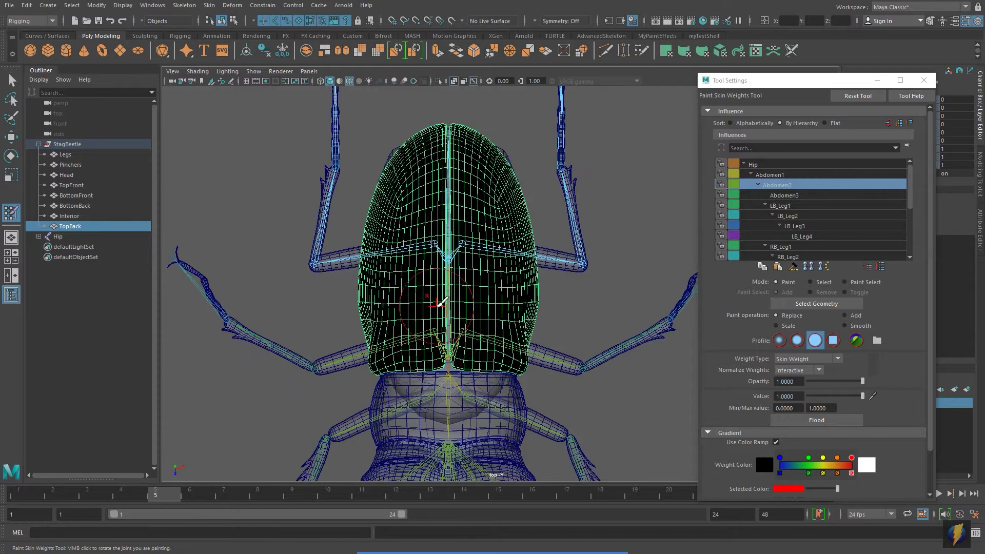
{"action": "middle_click_drag", "start_coordinate": [441, 301], "coordinate": [462, 362], "text": "alt"}
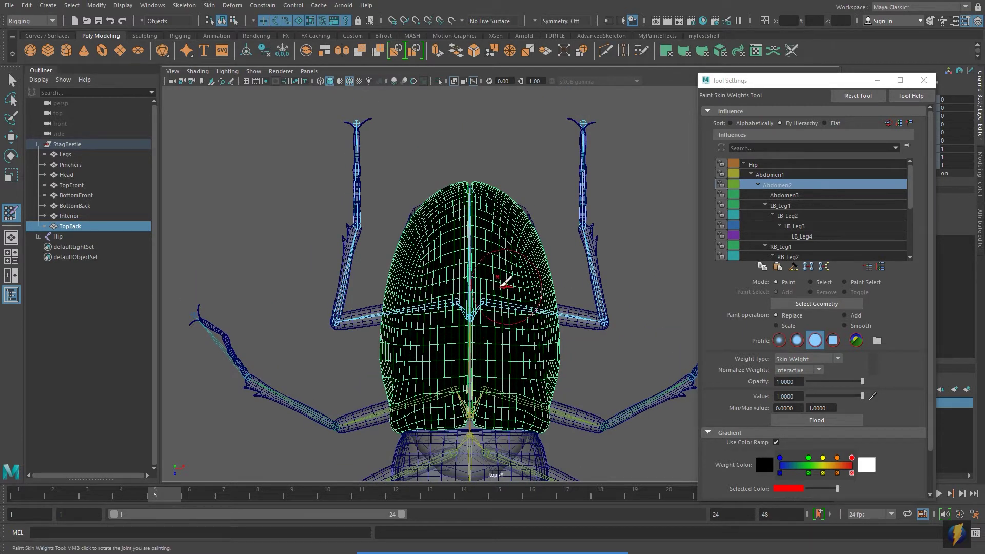
{"action": "mouse_move", "coordinate": [433, 261]}
{"action": "left_mouse_down"}
{"action": "mouse_move", "coordinate": [537, 248]}
{"action": "mouse_move", "coordinate": [378, 248]}
{"action": "mouse_move", "coordinate": [464, 248]}
{"action": "left_mouse_up"}
{"action": "mouse_move", "coordinate": [405, 257]}
{"action": "left_mouse_down"}
{"action": "mouse_move", "coordinate": [512, 245]}
{"action": "mouse_move", "coordinate": [530, 234]}
{"action": "mouse_move", "coordinate": [511, 200]}
{"action": "mouse_move", "coordinate": [432, 204]}
{"action": "left_mouse_up"}
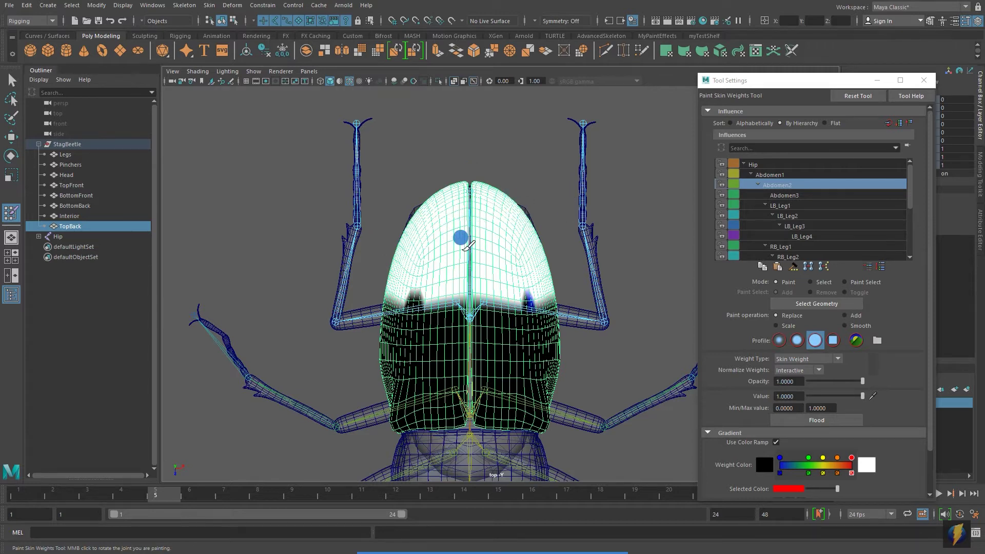
{"action": "left_click_drag", "start_coordinate": [426, 260], "coordinate": [411, 269]}
{"action": "left_click_drag", "start_coordinate": [544, 255], "coordinate": [530, 265]}
- In the perspective view from underneath, paint the rear rim of the TopBack shell with full Abdomen2 weight
{"action": "key", "text": "space"}
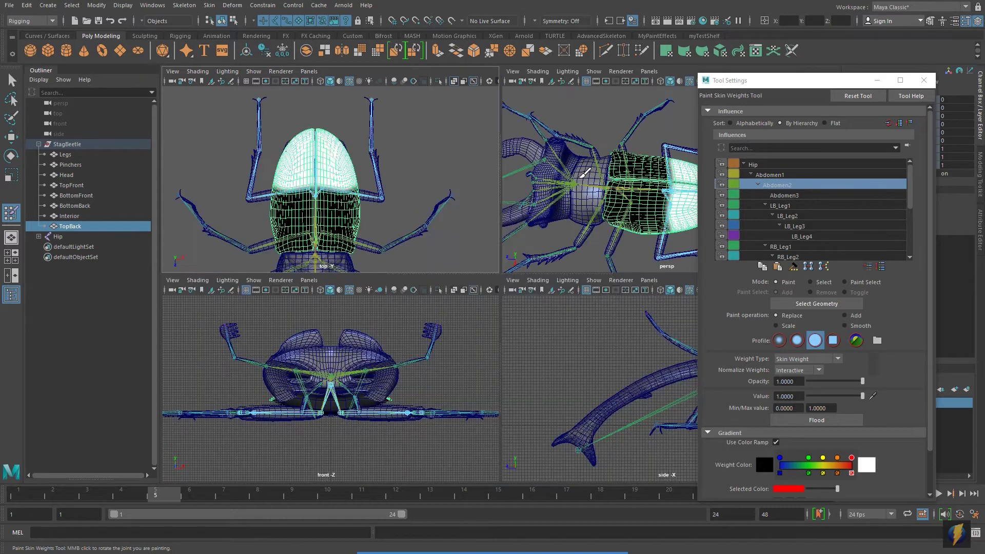
{"action": "key", "text": "space"}
{"action": "mouse_move", "coordinate": [590, 211]}
{"action": "left_mouse_down", "text": "alt"}
{"action": "mouse_move", "coordinate": [561, 223]}
{"action": "mouse_move", "coordinate": [539, 135]}
{"action": "mouse_move", "coordinate": [531, 168]}
{"action": "mouse_move", "coordinate": [500, 192]}
{"action": "mouse_move", "coordinate": [486, 136]}
{"action": "left_mouse_up", "text": "alt"}
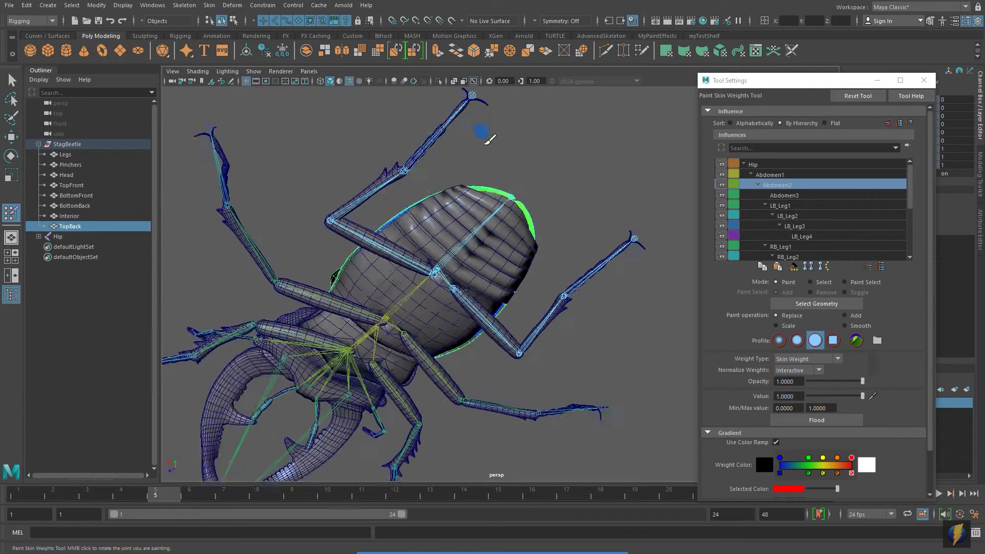
{"action": "right_click_drag", "start_coordinate": [502, 146], "coordinate": [508, 213], "text": "alt"}
{"action": "middle_click_drag", "start_coordinate": [508, 214], "coordinate": [501, 293], "text": "alt"}
{"action": "mouse_move", "coordinate": [478, 182]}
{"action": "left_mouse_down"}
{"action": "mouse_move", "coordinate": [541, 233]}
{"action": "mouse_move", "coordinate": [548, 253]}
{"action": "left_mouse_up"}
{"action": "mouse_move", "coordinate": [451, 186]}
{"action": "left_mouse_down", "text": "alt"}
{"action": "mouse_move", "coordinate": [443, 228]}
{"action": "mouse_move", "coordinate": [468, 235]}
{"action": "mouse_move", "coordinate": [485, 207]}
{"action": "mouse_move", "coordinate": [407, 154]}
{"action": "left_mouse_up", "text": "alt"}
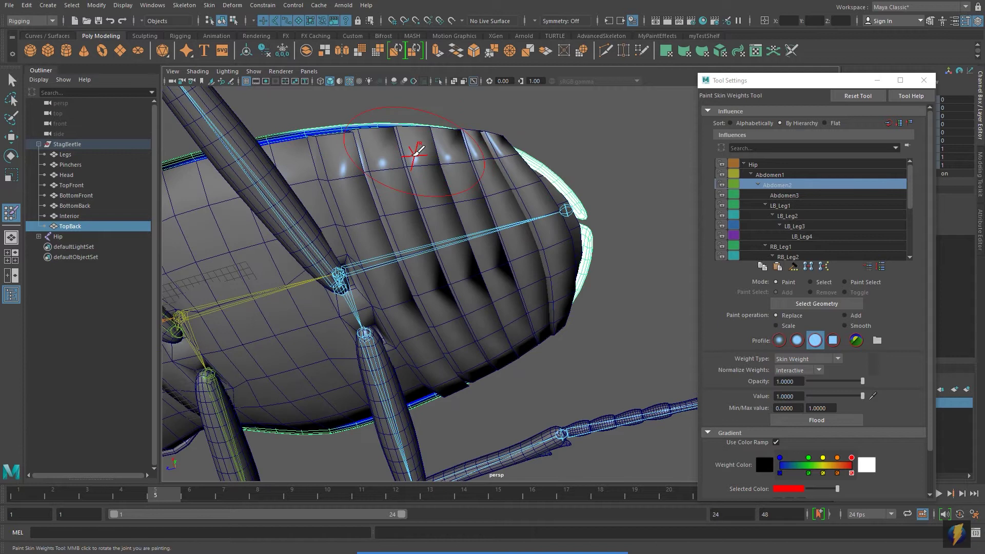
{"action": "left_click_drag", "start_coordinate": [456, 216], "coordinate": [494, 290], "text": "alt"}
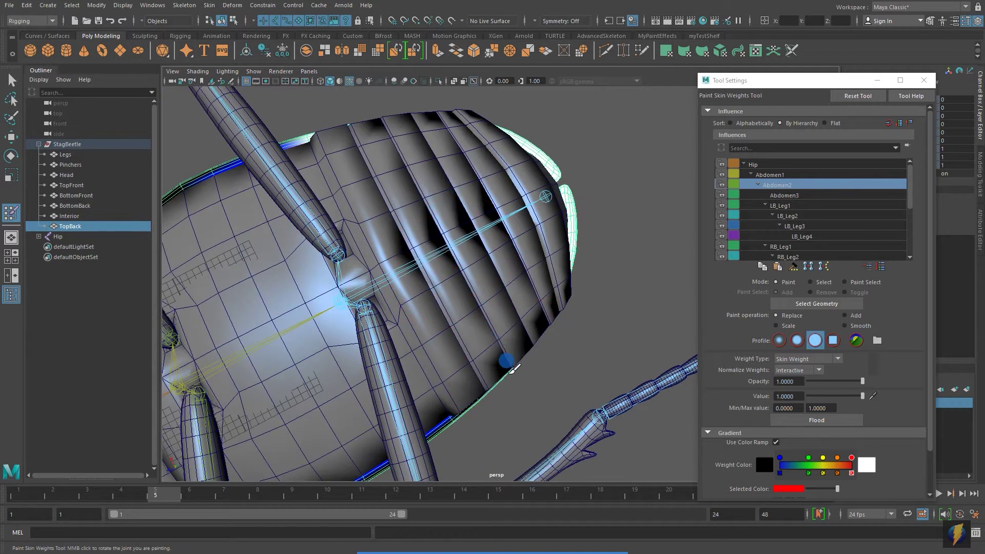
{"action": "left_click_drag", "start_coordinate": [508, 366], "coordinate": [480, 389]}
{"action": "mouse_move", "coordinate": [465, 210]}
{"action": "left_mouse_down", "text": "alt"}
{"action": "mouse_move", "coordinate": [470, 280]}
{"action": "mouse_move", "coordinate": [443, 282]}
{"action": "mouse_move", "coordinate": [472, 257]}
{"action": "left_mouse_up", "text": "alt"}
- Select the Abdomen1 influence and paint full weight along both side rims of TopBack's front half from underneath
{"action": "left_click", "coordinate": [770, 175]}
{"action": "left_click_drag", "start_coordinate": [496, 214], "coordinate": [508, 157], "text": "alt"}
{"action": "left_click_drag", "start_coordinate": [374, 155], "coordinate": [293, 153]}
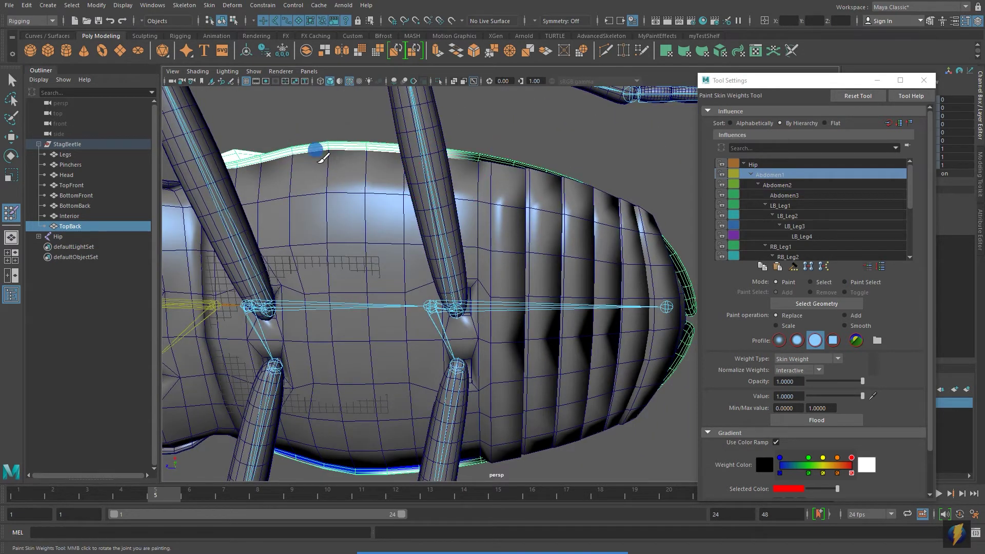
{"action": "middle_click_drag", "start_coordinate": [384, 205], "coordinate": [421, 119], "text": "alt"}
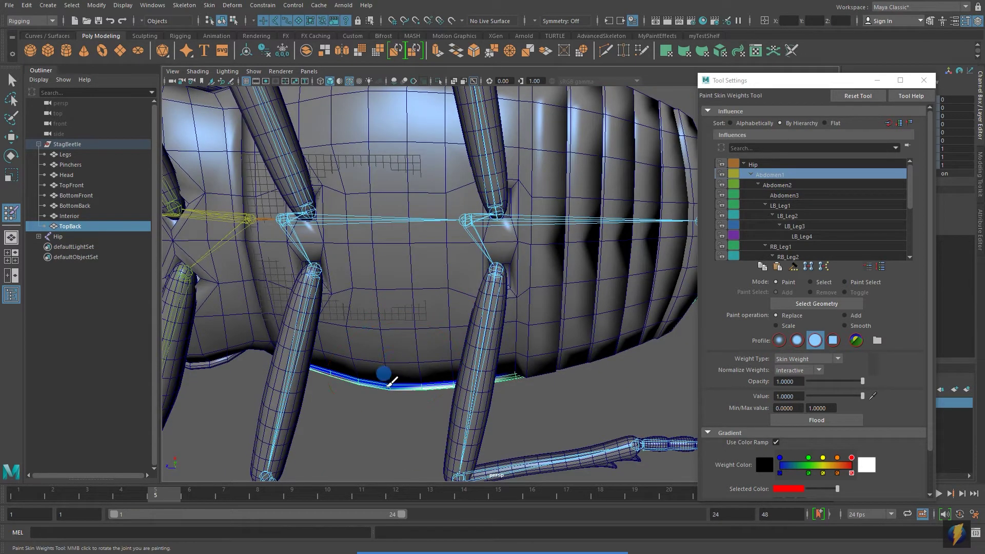
{"action": "left_click_drag", "start_coordinate": [391, 383], "coordinate": [313, 359]}
- Set the paint operation to Smooth and soften the Abdomen1 weight boundary across the middle of the TopBack shell
{"action": "left_click_drag", "start_coordinate": [450, 356], "coordinate": [418, 201], "text": "alt"}
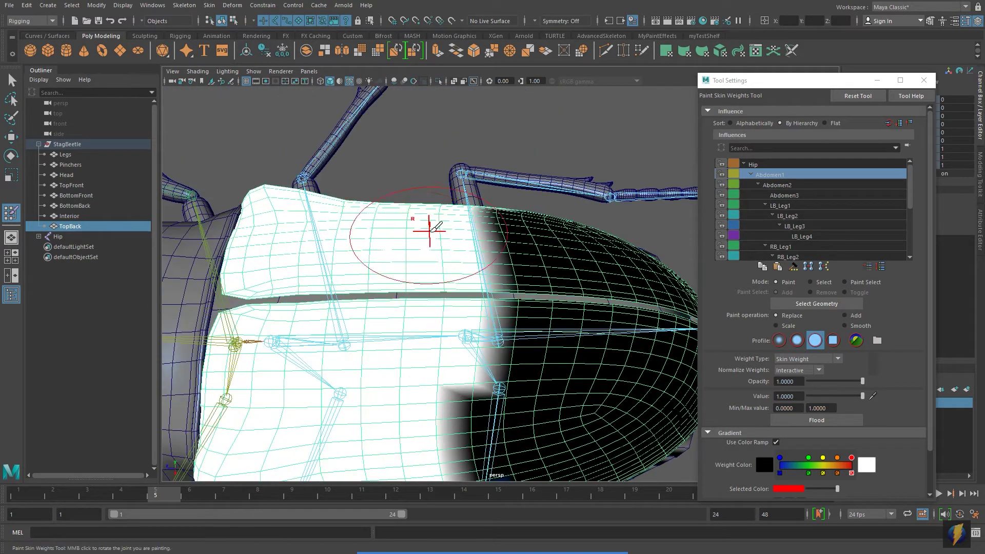
{"action": "scroll", "coordinate": [444, 244], "scroll_direction": "down", "scroll_amount": 5}
{"action": "mouse_move", "coordinate": [445, 244]}
{"action": "left_mouse_down", "text": "alt"}
{"action": "mouse_move", "coordinate": [425, 210]}
{"action": "mouse_move", "coordinate": [446, 223]}
{"action": "mouse_move", "coordinate": [442, 263]}
{"action": "left_mouse_up", "text": "alt"}
{"action": "scroll", "coordinate": [438, 244], "scroll_direction": "up", "scroll_amount": 5}
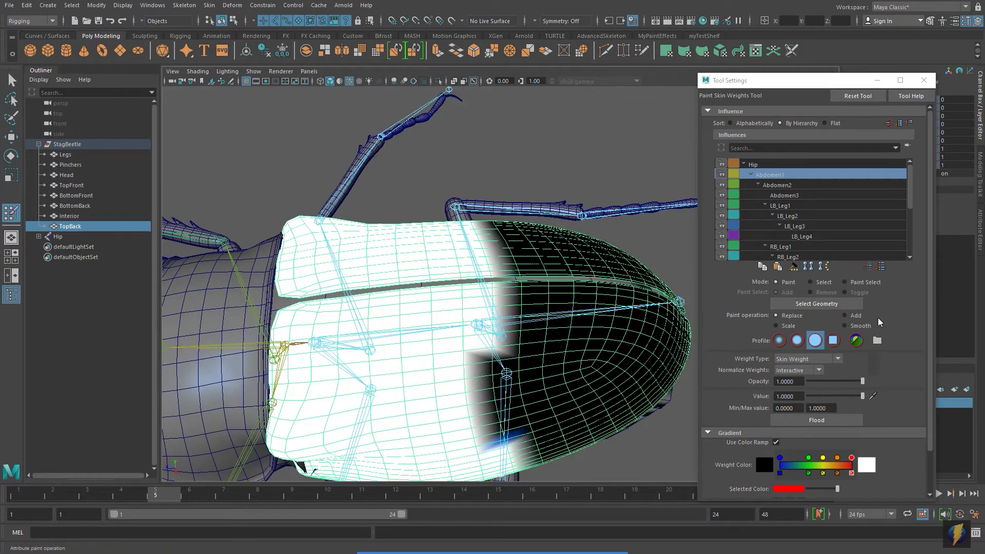
{"action": "left_click", "coordinate": [846, 325]}
{"action": "mouse_move", "coordinate": [484, 270]}
{"action": "left_mouse_down", "text": "alt"}
{"action": "mouse_move", "coordinate": [514, 295]}
{"action": "mouse_move", "coordinate": [492, 283]}
{"action": "mouse_move", "coordinate": [468, 230]}
{"action": "mouse_move", "coordinate": [473, 261]}
{"action": "left_mouse_up", "text": "alt"}
{"action": "middle_click_drag", "start_coordinate": [473, 263], "coordinate": [465, 201], "text": "alt"}
{"action": "mouse_move", "coordinate": [468, 215]}
{"action": "left_mouse_down"}
{"action": "mouse_move", "coordinate": [487, 338]}
{"action": "mouse_move", "coordinate": [478, 395]}
{"action": "left_mouse_up"}
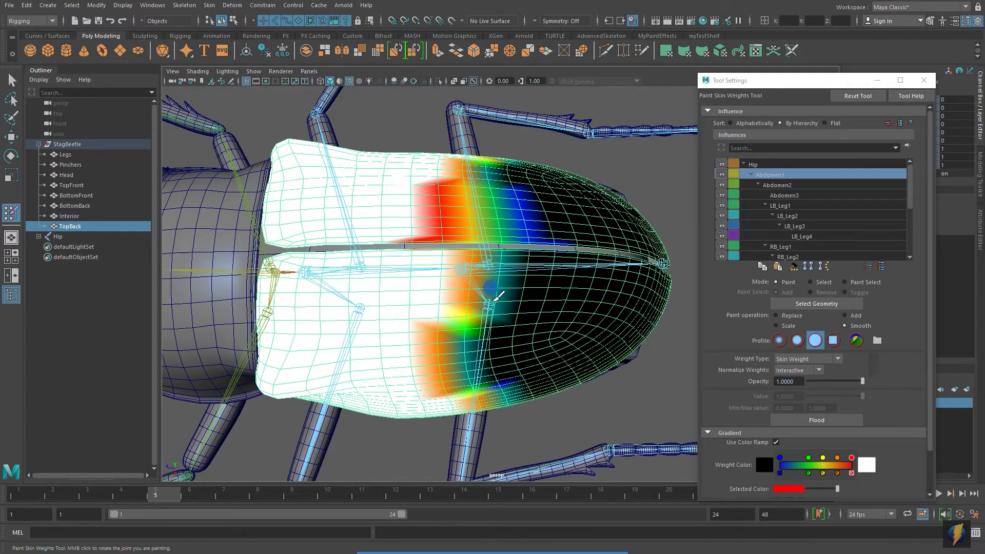
{"action": "mouse_move", "coordinate": [501, 219]}
{"action": "left_mouse_down", "text": "alt"}
{"action": "mouse_move", "coordinate": [500, 253]}
{"action": "mouse_move", "coordinate": [494, 186]}
{"action": "left_mouse_up", "text": "alt"}
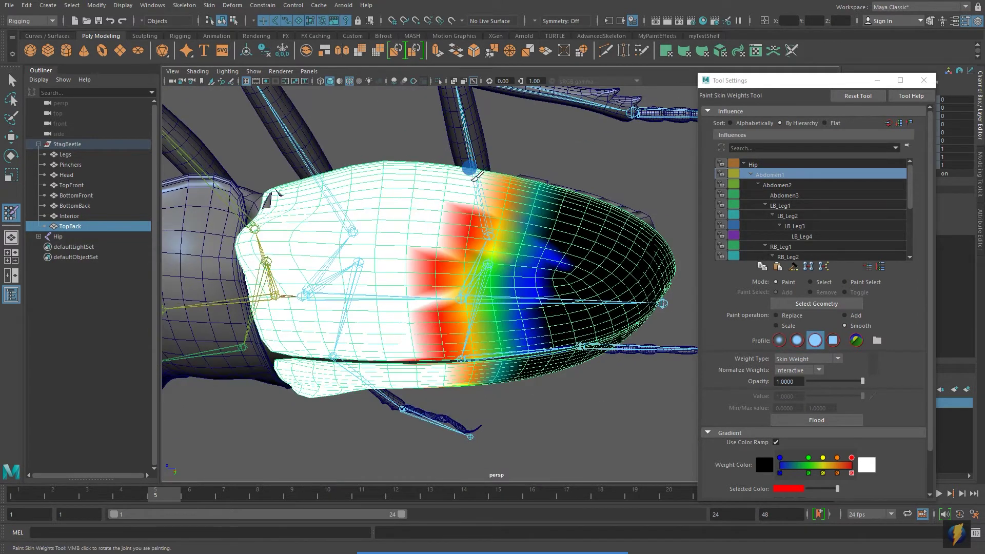
{"action": "left_click_drag", "start_coordinate": [457, 219], "coordinate": [445, 162]}
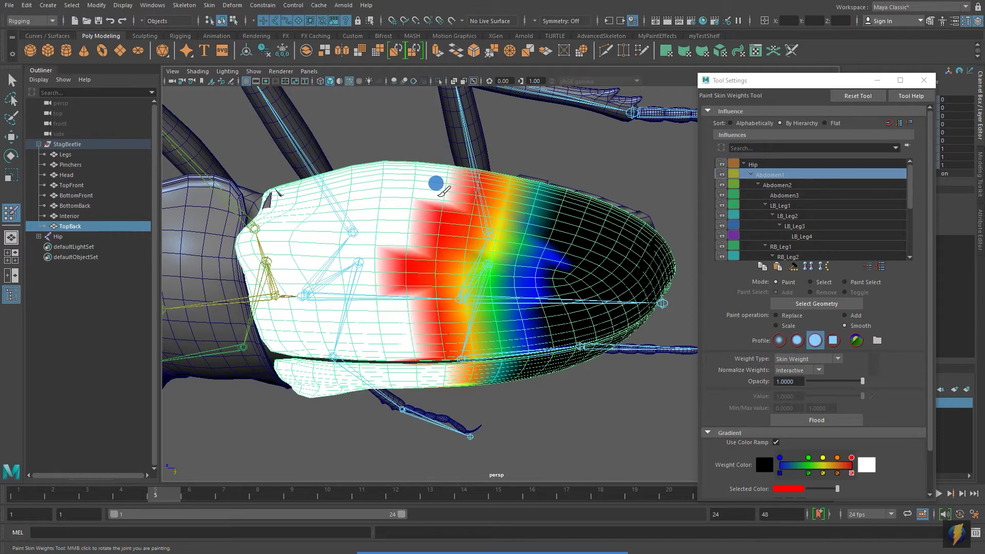
{"action": "mouse_move", "coordinate": [462, 217]}
{"action": "left_mouse_down"}
{"action": "mouse_move", "coordinate": [448, 168]}
{"action": "mouse_move", "coordinate": [482, 158]}
{"action": "left_mouse_up"}
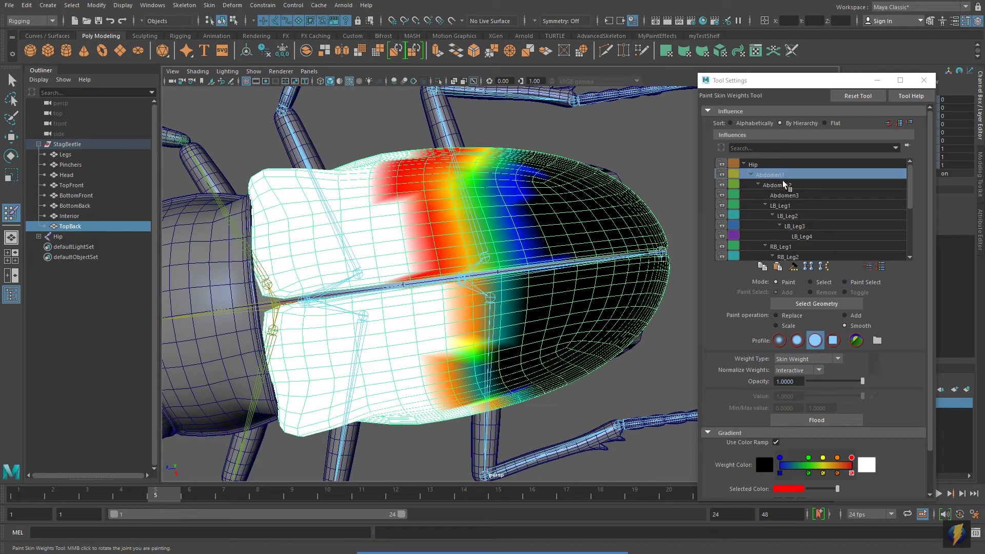
- Select the Abdomen2 influence and smooth its weight transition across the middle of both TopBack wing covers
{"action": "left_click", "coordinate": [787, 186]}
{"action": "left_click_drag", "start_coordinate": [544, 216], "coordinate": [529, 210]}
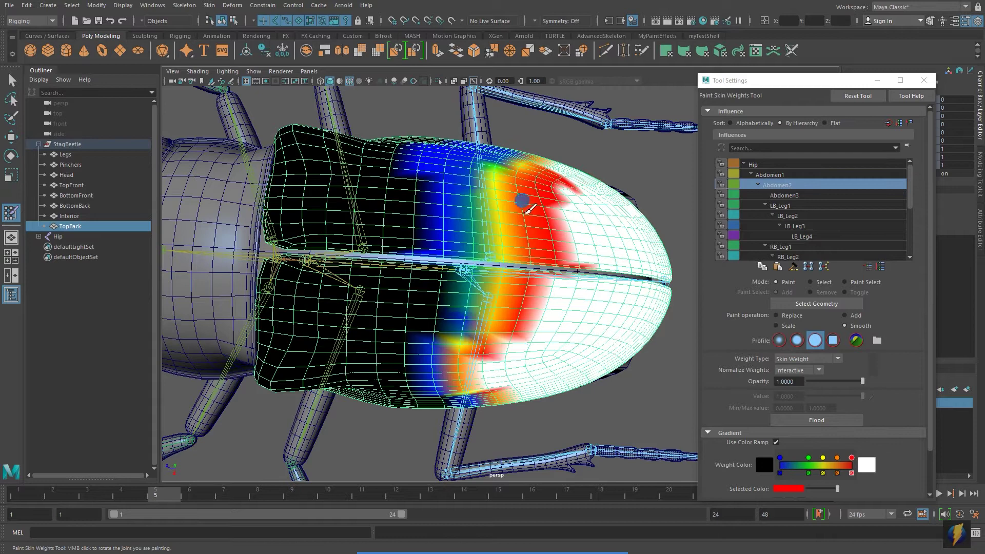
{"action": "left_click_drag", "start_coordinate": [514, 380], "coordinate": [514, 375]}
{"action": "mouse_move", "coordinate": [513, 375]}
{"action": "left_mouse_down", "text": "alt"}
{"action": "mouse_move", "coordinate": [492, 294]}
{"action": "mouse_move", "coordinate": [511, 320]}
{"action": "mouse_move", "coordinate": [432, 313]}
{"action": "mouse_move", "coordinate": [595, 296]}
{"action": "left_mouse_up", "text": "alt"}
{"action": "mouse_move", "coordinate": [590, 295]}
{"action": "left_mouse_down", "text": "alt"}
{"action": "mouse_move", "coordinate": [528, 266]}
{"action": "mouse_move", "coordinate": [494, 232]}
{"action": "mouse_move", "coordinate": [470, 299]}
{"action": "mouse_move", "coordinate": [510, 272]}
{"action": "mouse_move", "coordinate": [513, 231]}
{"action": "mouse_move", "coordinate": [548, 283]}
{"action": "left_mouse_up", "text": "alt"}
{"action": "mouse_move", "coordinate": [486, 303]}
{"action": "left_mouse_down", "text": "alt"}
{"action": "mouse_move", "coordinate": [478, 317]}
{"action": "mouse_move", "coordinate": [662, 341]}
{"action": "left_mouse_up", "text": "alt"}
{"action": "left_click_drag", "start_coordinate": [558, 300], "coordinate": [618, 303], "text": "alt"}
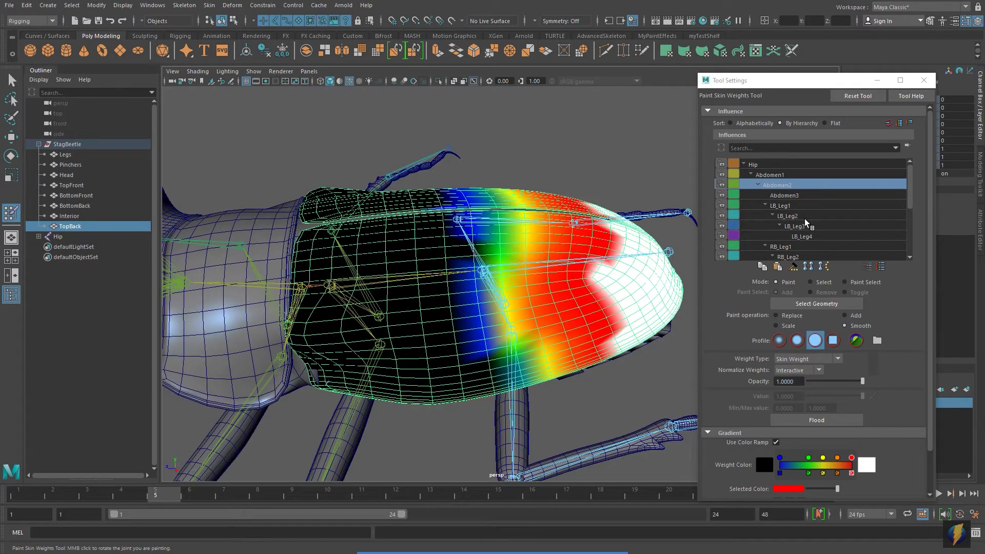
{"action": "scroll", "coordinate": [516, 232], "scroll_direction": "down", "scroll_amount": 3}
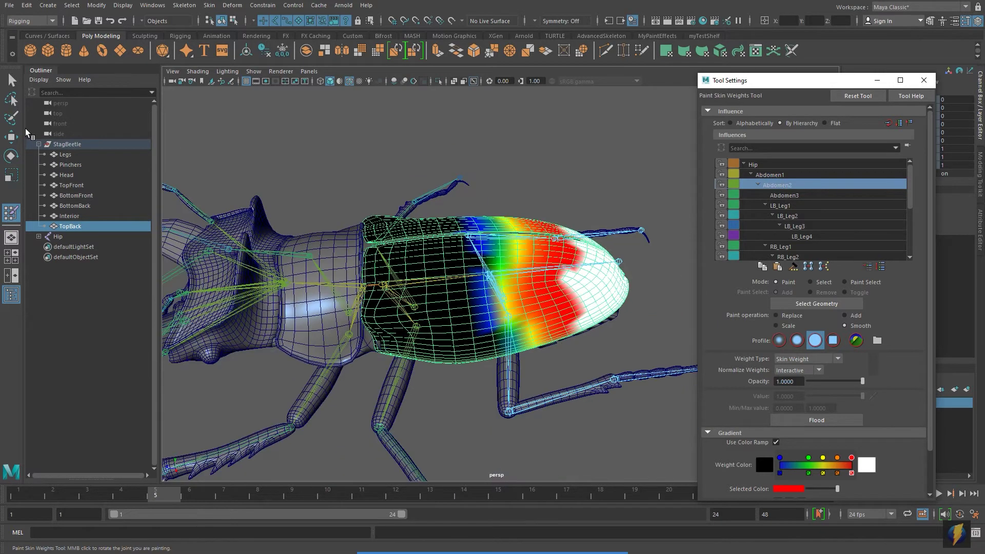
- Test-rotate the Abdomen1 joint to check how the TopBack shell deforms, and undo the rotation
{"action": "left_click", "coordinate": [13, 156]}
{"action": "left_click_drag", "start_coordinate": [389, 218], "coordinate": [399, 238], "text": "alt"}
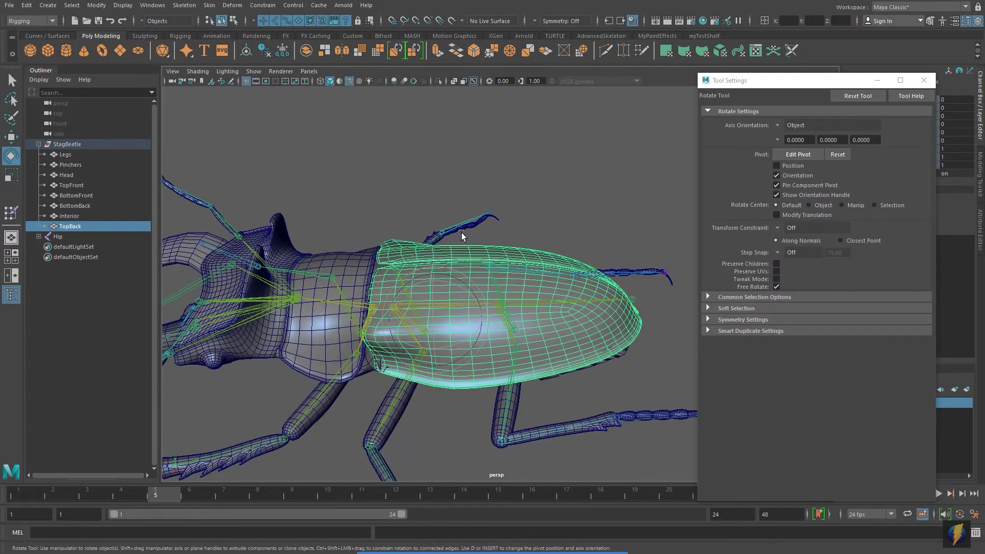
{"action": "left_click_drag", "start_coordinate": [465, 277], "coordinate": [431, 288], "text": "alt"}
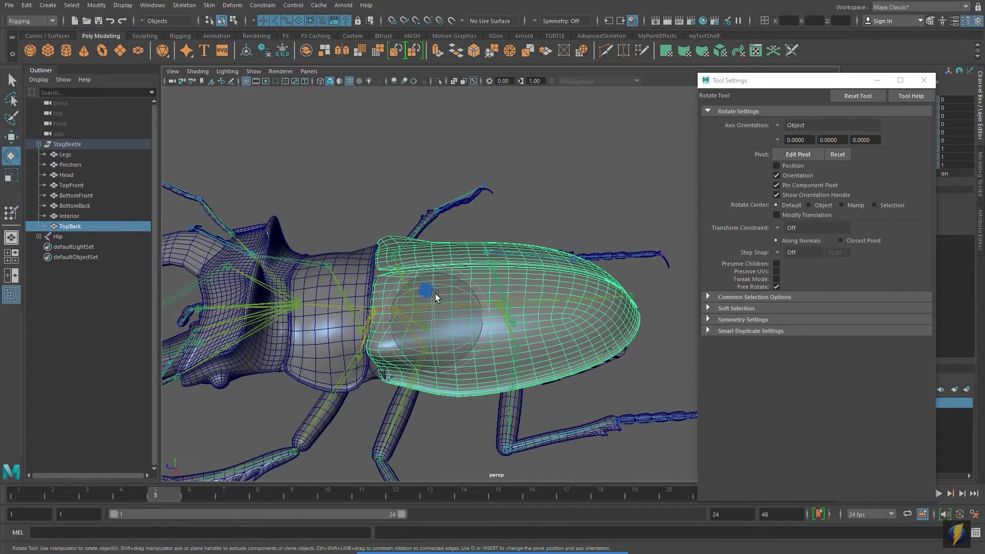
{"action": "left_click", "coordinate": [39, 237]}
{"action": "left_click", "coordinate": [73, 247]}
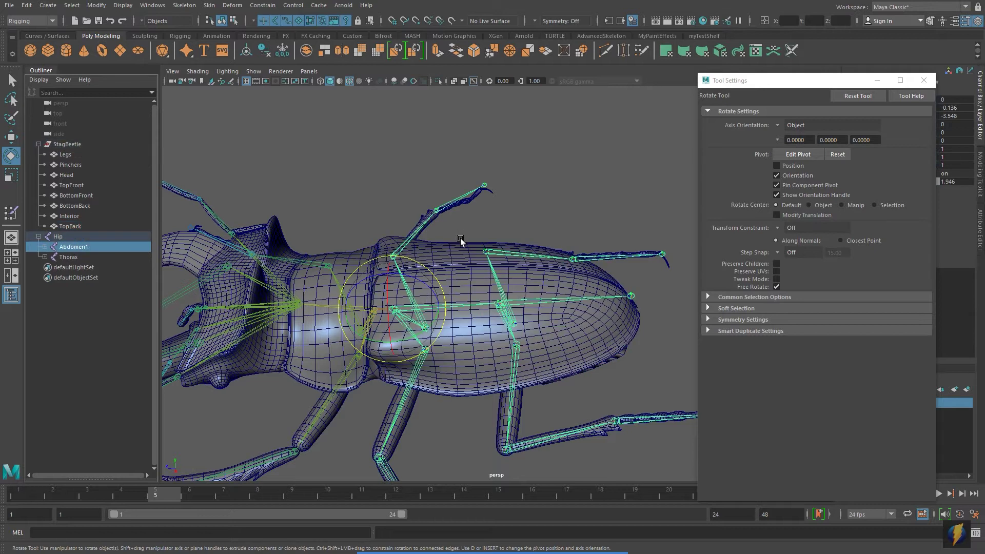
{"action": "left_click_drag", "start_coordinate": [429, 276], "coordinate": [403, 279]}
{"action": "key", "text": "ctrl+z"}
{"action": "key", "text": "ctrl+z"}
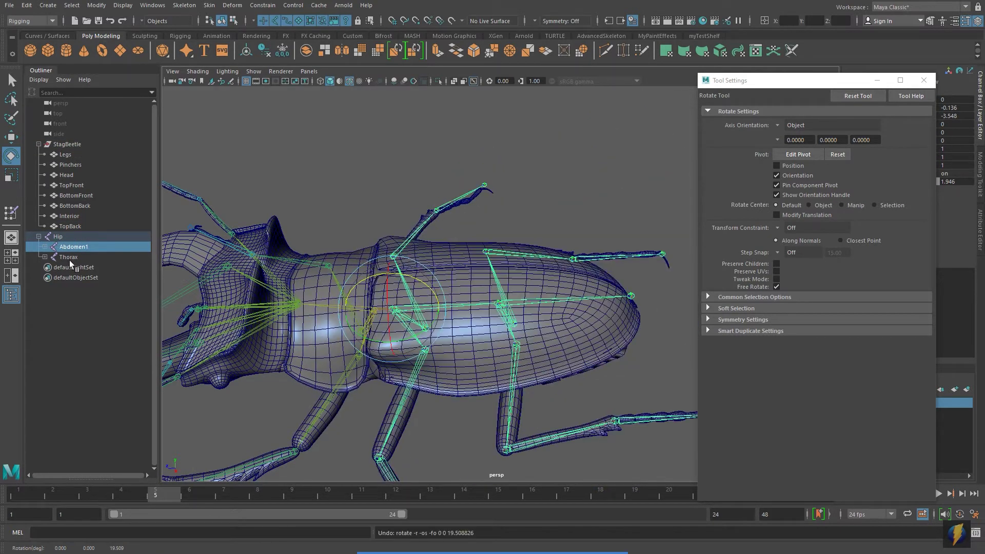
- Test-rotate the Abdomen2 joint under Abdomen1 to check the rear shell's deformation, and undo the rotation
{"action": "left_click", "coordinate": [44, 248]}
{"action": "left_click", "coordinate": [71, 257]}
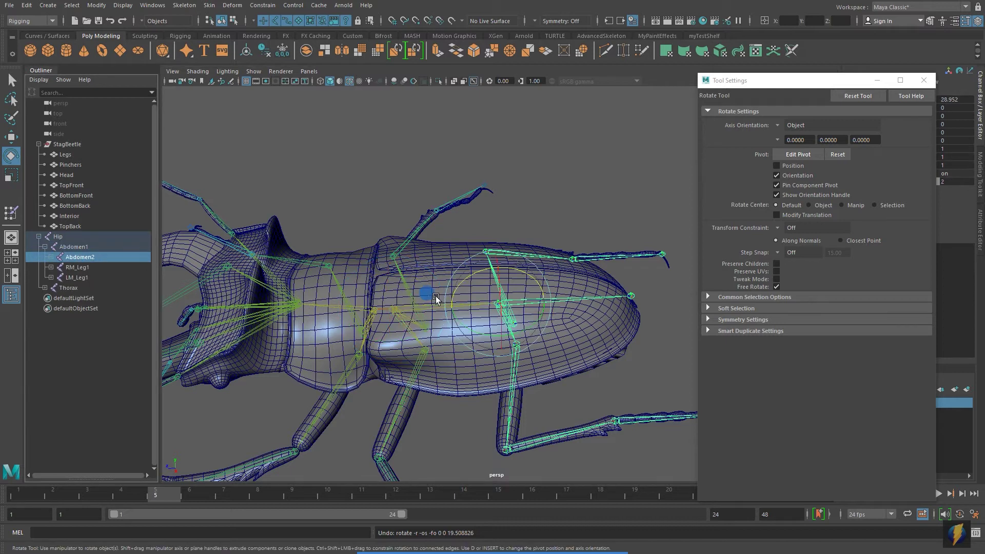
{"action": "left_click_drag", "start_coordinate": [313, 286], "coordinate": [432, 282], "text": "alt"}
{"action": "left_click_drag", "start_coordinate": [529, 276], "coordinate": [413, 346]}
{"action": "key", "text": "ctrl+z"}
- Hide the StagBeetle meshes from Legs through Interior by setting their Visibility to 0
{"action": "left_click", "coordinate": [572, 359]}
{"action": "left_click_drag", "start_coordinate": [573, 359], "coordinate": [602, 349], "text": "alt"}
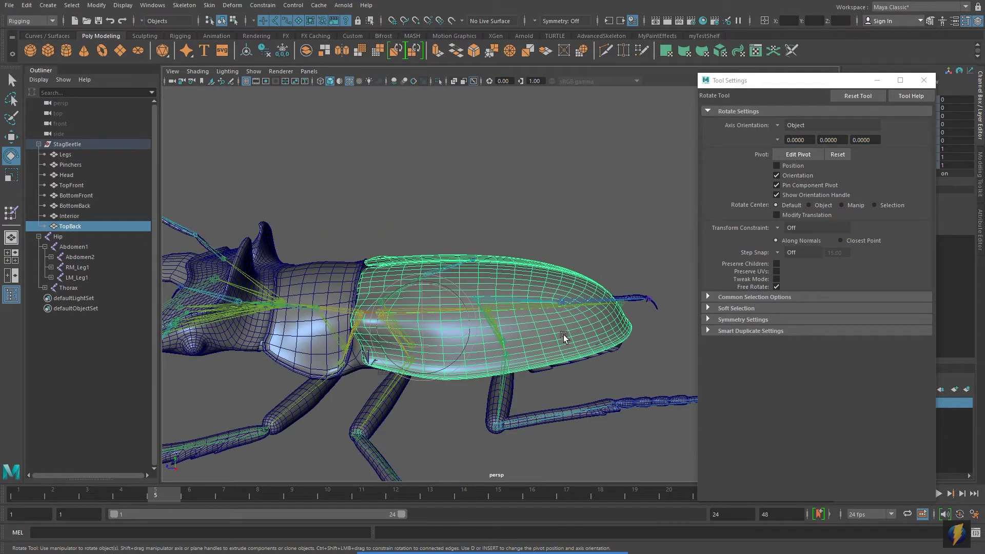
{"action": "middle_click_drag", "start_coordinate": [563, 336], "coordinate": [578, 309], "text": "alt"}
{"action": "left_click_drag", "start_coordinate": [578, 308], "coordinate": [584, 336], "text": "alt"}
{"action": "left_click_drag", "start_coordinate": [809, 82], "coordinate": [819, 321]}
{"action": "left_click_drag", "start_coordinate": [79, 217], "coordinate": [86, 154]}
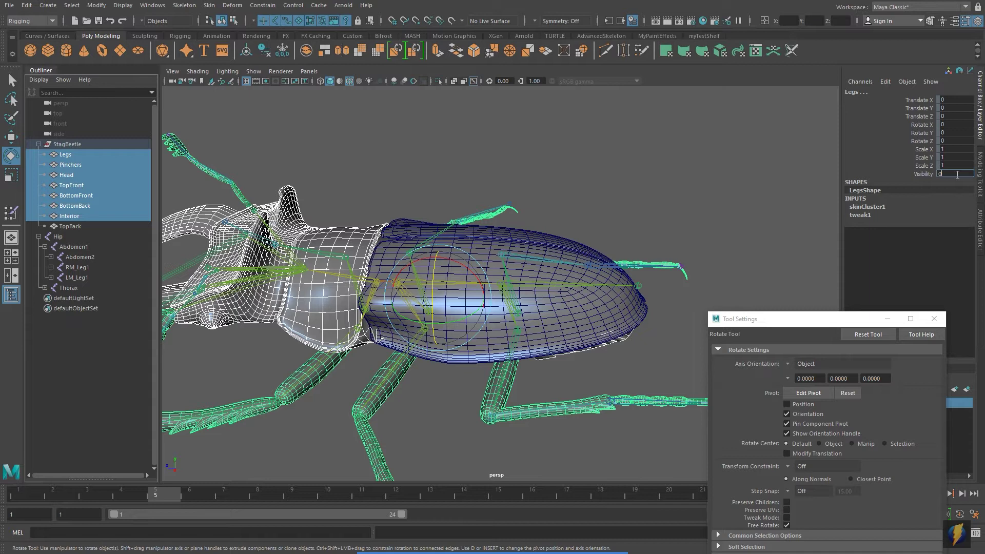
{"action": "key", "text": "Return"}
{"action": "left_click_drag", "start_coordinate": [644, 257], "coordinate": [598, 292], "text": "alt"}
- Select the TopBack shell and activate the Paint Skin Weights tool with its settings shown
{"action": "left_click", "coordinate": [578, 202]}
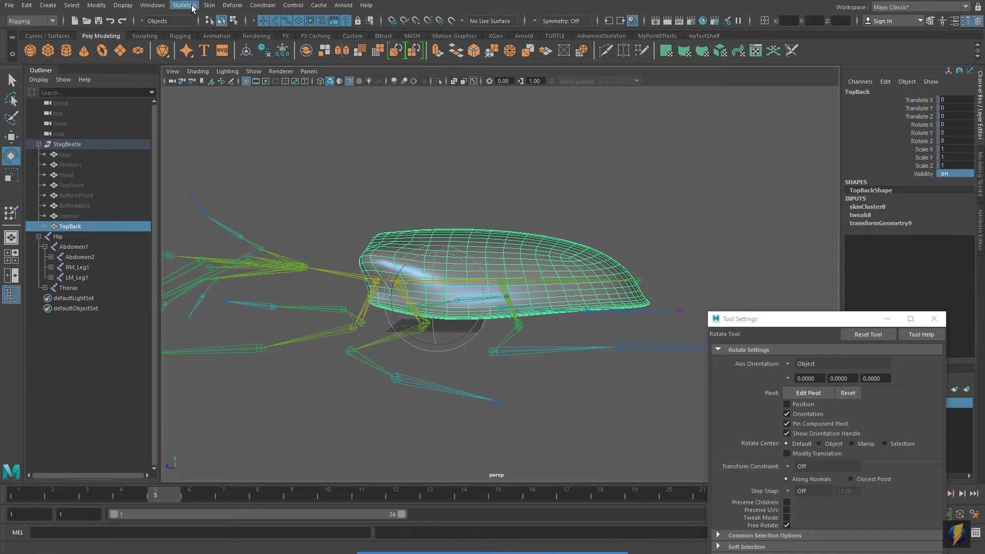
{"action": "left_click", "coordinate": [210, 5]}
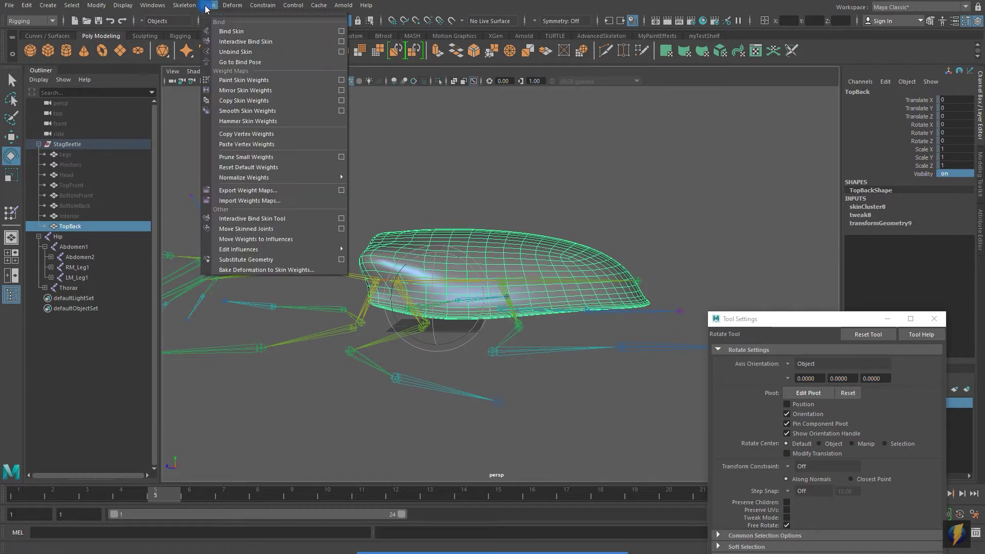
{"action": "left_click", "coordinate": [340, 80]}
{"action": "mouse_move", "coordinate": [513, 236]}
{"action": "left_mouse_down", "text": "alt"}
{"action": "mouse_move", "coordinate": [548, 213]}
{"action": "mouse_move", "coordinate": [523, 308]}
{"action": "mouse_move", "coordinate": [455, 341]}
{"action": "mouse_move", "coordinate": [532, 323]}
{"action": "left_mouse_up", "text": "alt"}
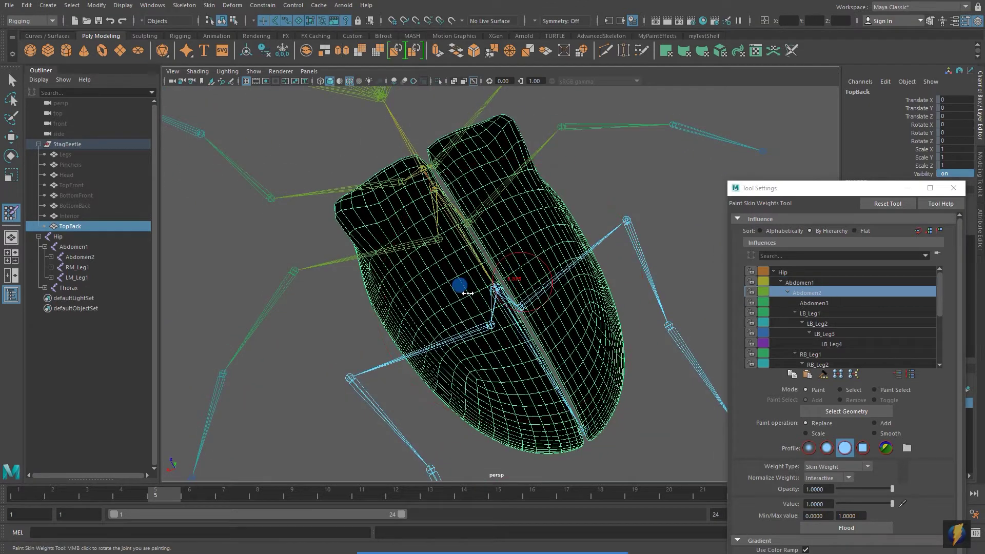
- In the top view, paint full Abdomen2 weight over the rear half of both TopBack wing covers with the Replace operation
{"action": "key", "text": "space"}
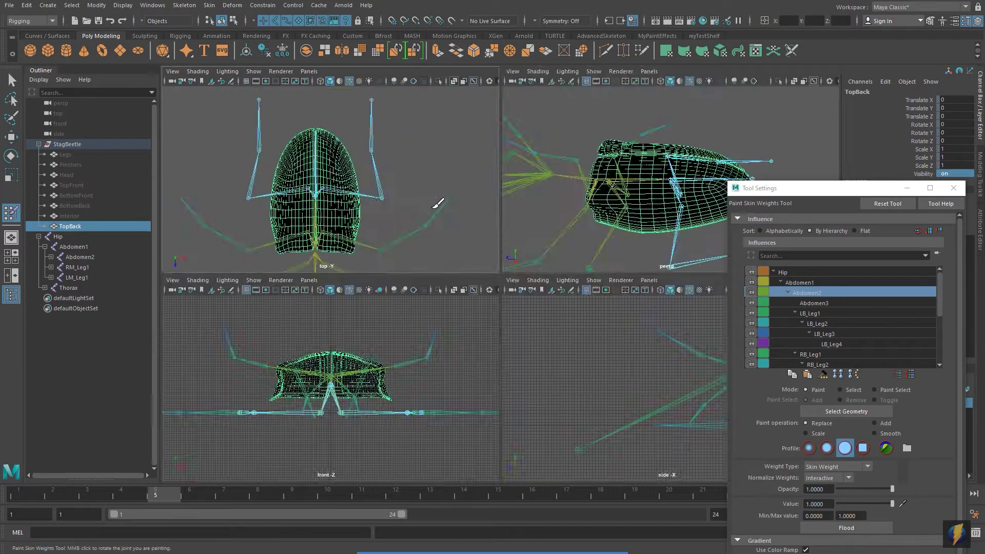
{"action": "key", "text": "space"}
{"action": "scroll", "coordinate": [492, 195], "scroll_direction": "up", "scroll_amount": 4}
{"action": "mouse_move", "coordinate": [530, 203]}
{"action": "left_mouse_down"}
{"action": "mouse_move", "coordinate": [396, 177]}
{"action": "mouse_move", "coordinate": [483, 126]}
{"action": "left_mouse_up"}
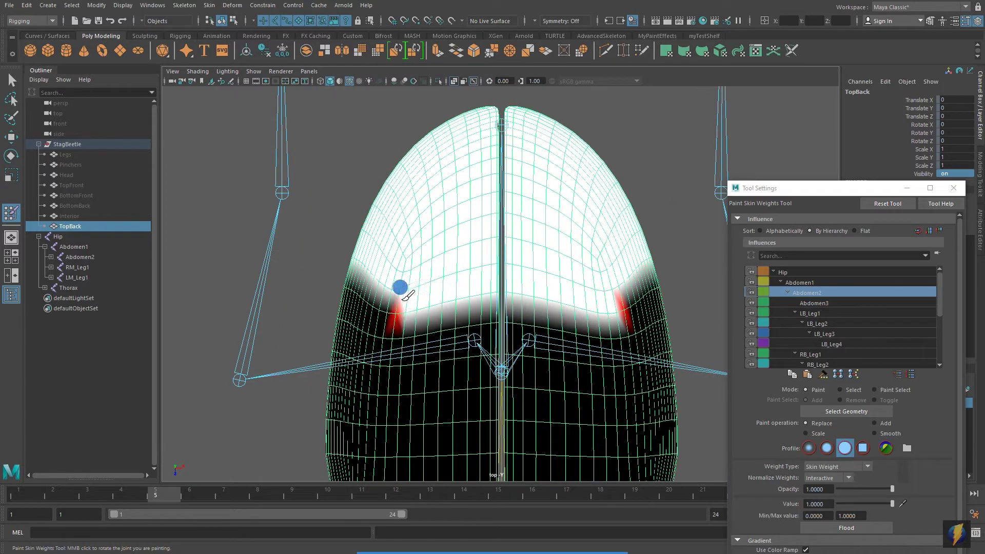
{"action": "left_click_drag", "start_coordinate": [400, 287], "coordinate": [360, 279]}
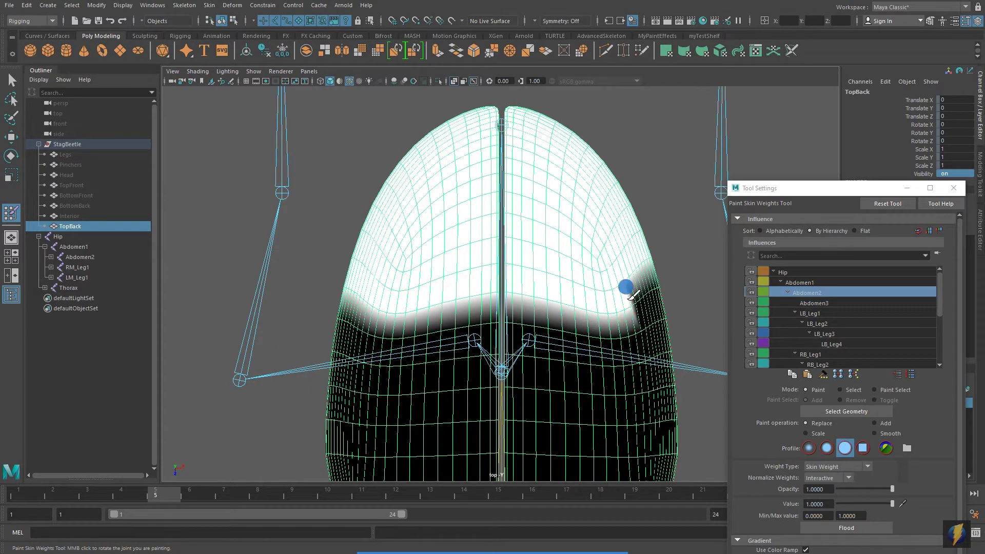
{"action": "left_click_drag", "start_coordinate": [610, 289], "coordinate": [648, 275]}
- In the perspective view, paint full Abdomen2 weight on the remaining sides and rims of TopBack's rear half
{"action": "key", "text": "space"}
{"action": "key", "text": "space"}
{"action": "mouse_move", "coordinate": [645, 207]}
{"action": "left_mouse_down", "text": "alt"}
{"action": "mouse_move", "coordinate": [519, 260]}
{"action": "mouse_move", "coordinate": [603, 227]}
{"action": "mouse_move", "coordinate": [557, 287]}
{"action": "left_mouse_up", "text": "alt"}
{"action": "scroll", "coordinate": [492, 257], "scroll_direction": "up", "scroll_amount": 5}
{"action": "mouse_move", "coordinate": [534, 315]}
{"action": "left_mouse_down"}
{"action": "mouse_move", "coordinate": [570, 319]}
{"action": "mouse_move", "coordinate": [616, 300]}
{"action": "left_mouse_up"}
{"action": "mouse_move", "coordinate": [618, 284]}
{"action": "left_mouse_down", "text": "alt"}
{"action": "mouse_move", "coordinate": [634, 318]}
{"action": "mouse_move", "coordinate": [443, 208]}
{"action": "left_mouse_up", "text": "alt"}
{"action": "mouse_move", "coordinate": [336, 159]}
{"action": "left_mouse_down"}
{"action": "mouse_move", "coordinate": [583, 198]}
{"action": "mouse_move", "coordinate": [479, 229]}
{"action": "left_mouse_up"}
{"action": "left_click_drag", "start_coordinate": [644, 270], "coordinate": [580, 286], "text": "alt"}
{"action": "left_click_drag", "start_coordinate": [579, 285], "coordinate": [529, 289]}
- Compare the Abdomen1 and Abdomen2 weight maps on the TopBack shell
{"action": "mouse_move", "coordinate": [440, 276]}
{"action": "left_mouse_down", "text": "alt"}
{"action": "mouse_move", "coordinate": [391, 275]}
{"action": "mouse_move", "coordinate": [442, 329]}
{"action": "left_mouse_up", "text": "alt"}
{"action": "left_click", "coordinate": [801, 283]}
{"action": "left_click_drag", "start_coordinate": [616, 319], "coordinate": [605, 262], "text": "alt"}
{"action": "left_click", "coordinate": [807, 293]}
{"action": "left_click_drag", "start_coordinate": [667, 308], "coordinate": [526, 301], "text": "alt"}
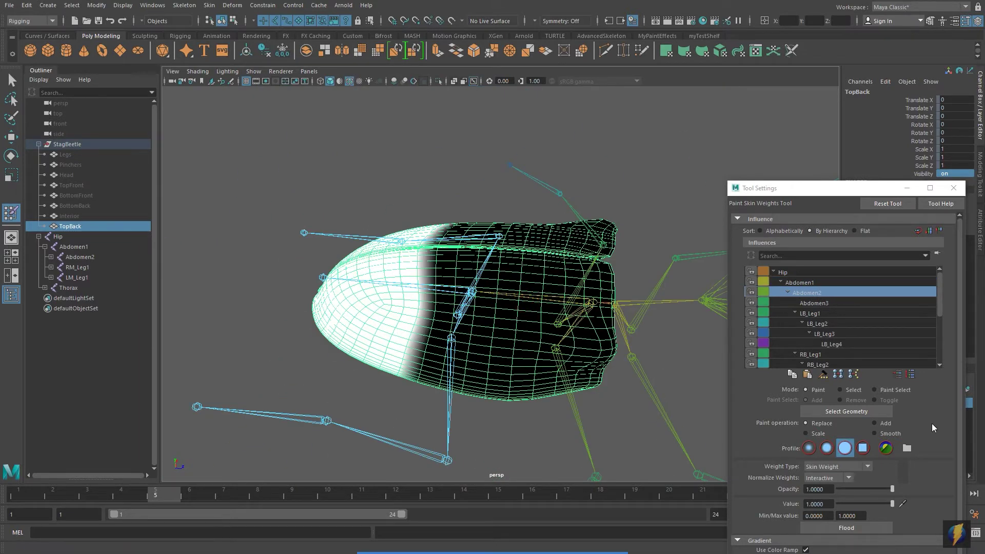
- Set the paint operation to Add with value 0.2 and brush Abdomen2 weight along the front of the transition on both wing covers
{"action": "mouse_move", "coordinate": [528, 550]}
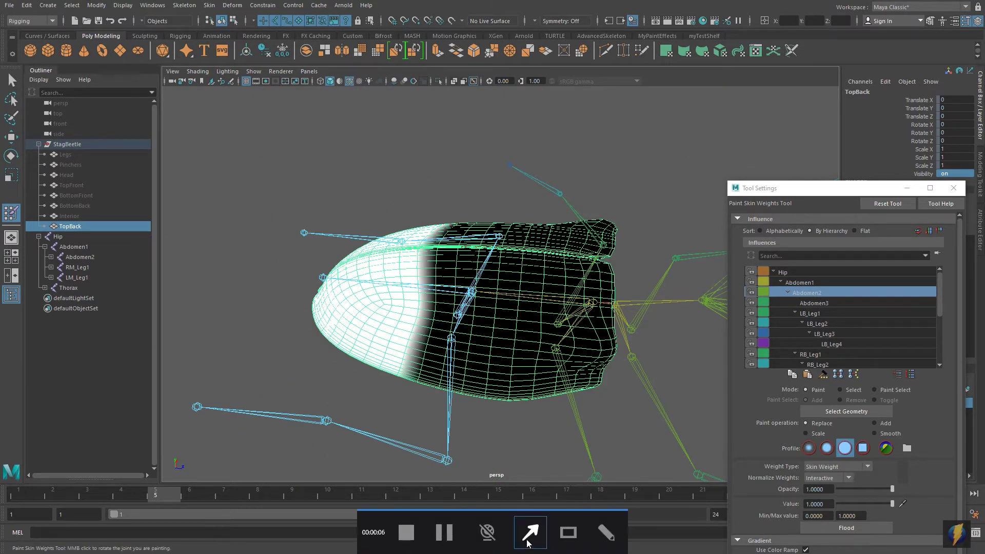
{"action": "mouse_move", "coordinate": [627, 444]}
{"action": "left_mouse_down"}
{"action": "mouse_move", "coordinate": [791, 432]}
{"action": "mouse_move", "coordinate": [877, 439]}
{"action": "mouse_move", "coordinate": [874, 430]}
{"action": "left_mouse_up"}
{"action": "left_click", "coordinate": [875, 424]}
{"action": "left_click_drag", "start_coordinate": [458, 306], "coordinate": [511, 300], "text": "alt"}
{"action": "double_click", "coordinate": [829, 504]}
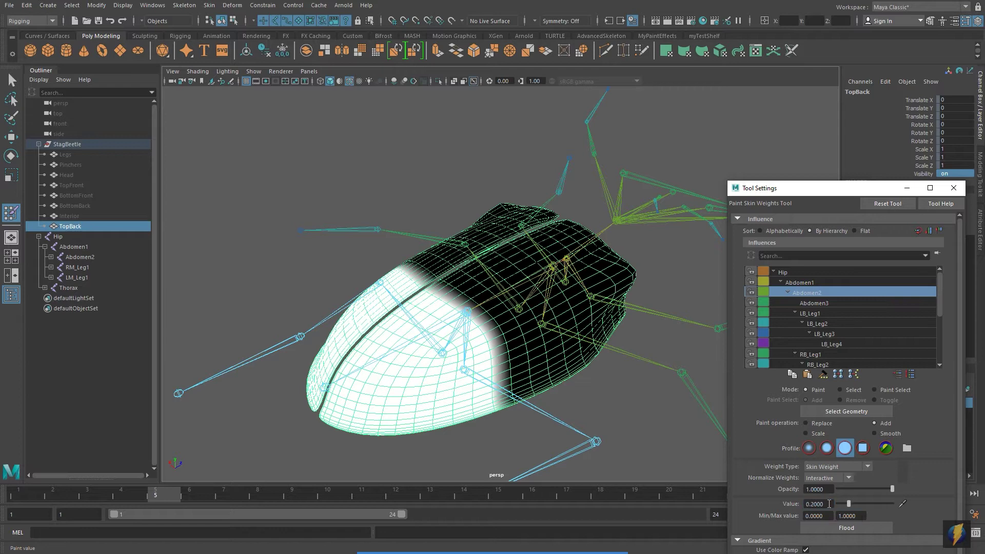
{"action": "mouse_move", "coordinate": [519, 330]}
{"action": "left_mouse_down", "text": "alt"}
{"action": "mouse_move", "coordinate": [456, 331]}
{"action": "mouse_move", "coordinate": [494, 333]}
{"action": "mouse_move", "coordinate": [477, 329]}
{"action": "mouse_move", "coordinate": [493, 318]}
{"action": "mouse_move", "coordinate": [475, 328]}
{"action": "mouse_move", "coordinate": [488, 306]}
{"action": "mouse_move", "coordinate": [494, 313]}
{"action": "left_mouse_up", "text": "alt"}
{"action": "scroll", "coordinate": [484, 344], "scroll_direction": "up", "scroll_amount": 4}
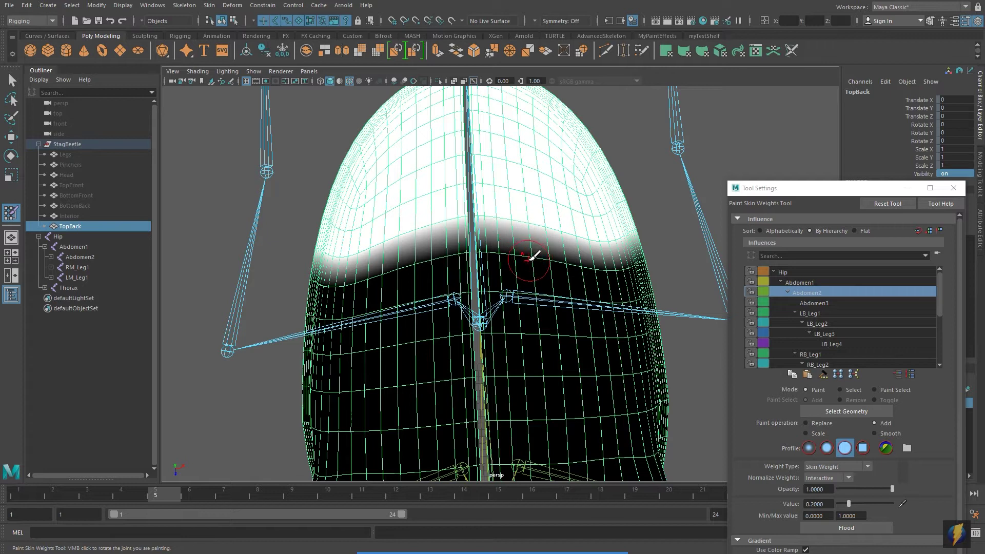
{"action": "left_click_drag", "start_coordinate": [500, 254], "coordinate": [603, 269]}
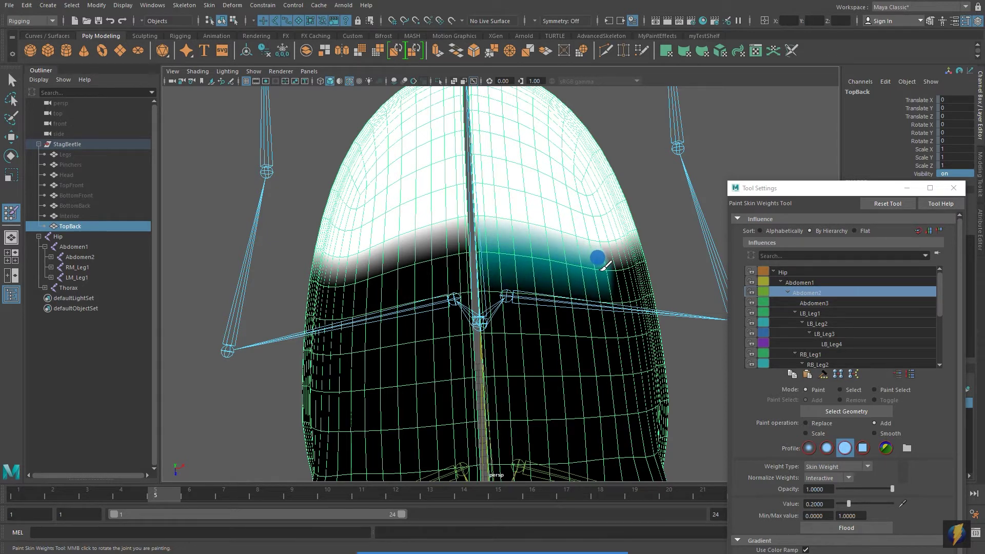
{"action": "left_click_drag", "start_coordinate": [488, 254], "coordinate": [313, 275]}
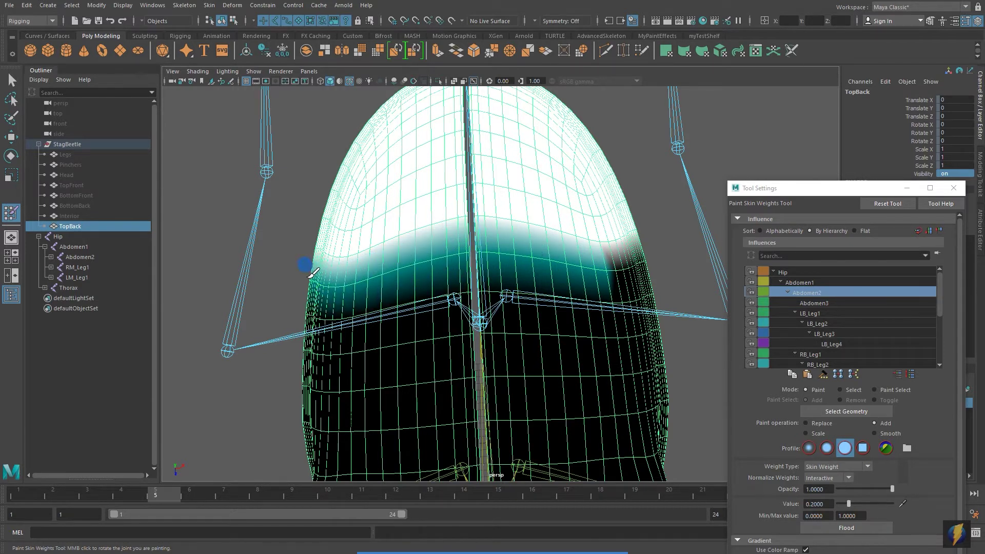
- Build up further 0.2 passes of Abdomen2 weight along the transition band, including the centre seam and outer edges
{"action": "mouse_move", "coordinate": [569, 259]}
{"action": "left_mouse_down"}
{"action": "mouse_move", "coordinate": [642, 262]}
{"action": "mouse_move", "coordinate": [583, 253]}
{"action": "mouse_move", "coordinate": [510, 202]}
{"action": "mouse_move", "coordinate": [515, 118]}
{"action": "mouse_move", "coordinate": [495, 107]}
{"action": "left_mouse_up"}
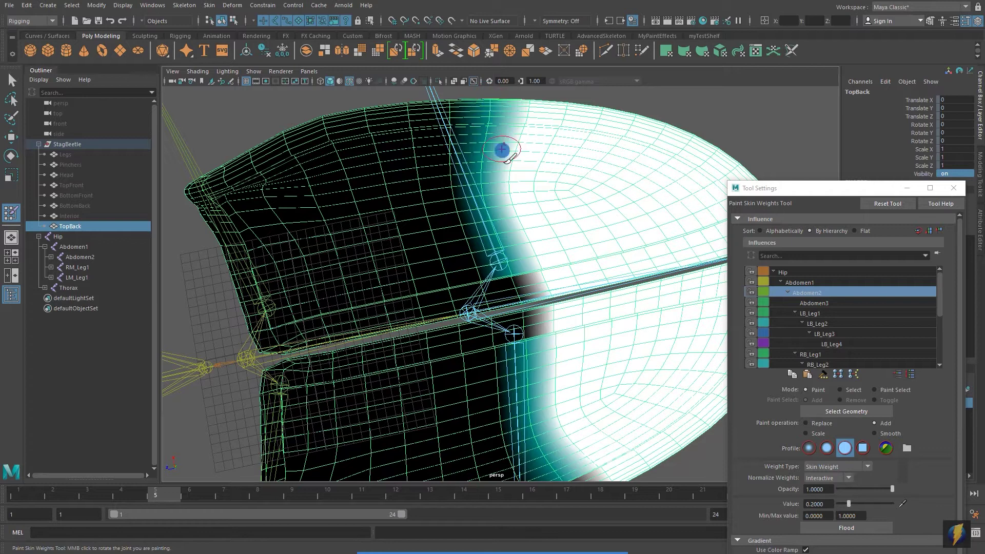
{"action": "mouse_move", "coordinate": [521, 290]}
{"action": "left_mouse_down"}
{"action": "mouse_move", "coordinate": [522, 355]}
{"action": "mouse_move", "coordinate": [501, 238]}
{"action": "mouse_move", "coordinate": [544, 347]}
{"action": "mouse_move", "coordinate": [473, 227]}
{"action": "mouse_move", "coordinate": [520, 294]}
{"action": "left_mouse_up"}
{"action": "mouse_move", "coordinate": [540, 326]}
{"action": "left_mouse_down"}
{"action": "mouse_move", "coordinate": [524, 200]}
{"action": "mouse_move", "coordinate": [507, 238]}
{"action": "mouse_move", "coordinate": [522, 378]}
{"action": "mouse_move", "coordinate": [533, 345]}
{"action": "mouse_move", "coordinate": [451, 209]}
{"action": "mouse_move", "coordinate": [474, 388]}
{"action": "mouse_move", "coordinate": [507, 452]}
{"action": "mouse_move", "coordinate": [458, 169]}
{"action": "left_mouse_up"}
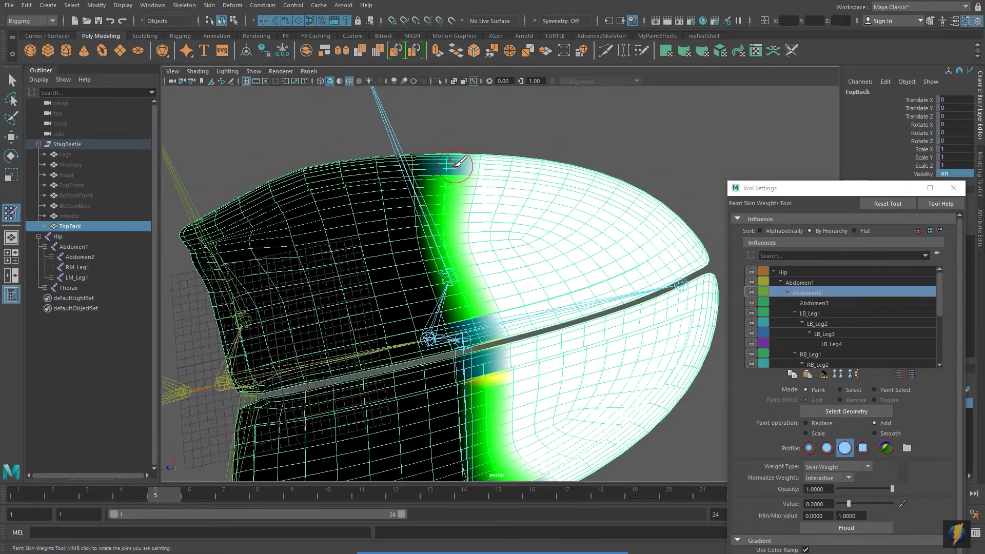
{"action": "middle_click_drag", "start_coordinate": [496, 309], "coordinate": [491, 244], "text": "alt"}
{"action": "mouse_move", "coordinate": [490, 245]}
{"action": "left_mouse_down", "text": "alt"}
{"action": "mouse_move", "coordinate": [466, 231]}
{"action": "mouse_move", "coordinate": [470, 285]}
{"action": "mouse_move", "coordinate": [461, 226]}
{"action": "mouse_move", "coordinate": [508, 306]}
{"action": "mouse_move", "coordinate": [556, 292]}
{"action": "left_mouse_up", "text": "alt"}
{"action": "scroll", "coordinate": [490, 231], "scroll_direction": "up", "scroll_amount": 3}
{"action": "scroll", "coordinate": [555, 292], "scroll_direction": "down", "scroll_amount": 8}
{"action": "mouse_move", "coordinate": [498, 288]}
{"action": "left_mouse_down", "text": "alt"}
{"action": "mouse_move", "coordinate": [526, 306]}
{"action": "mouse_move", "coordinate": [541, 276]}
{"action": "left_mouse_up", "text": "alt"}
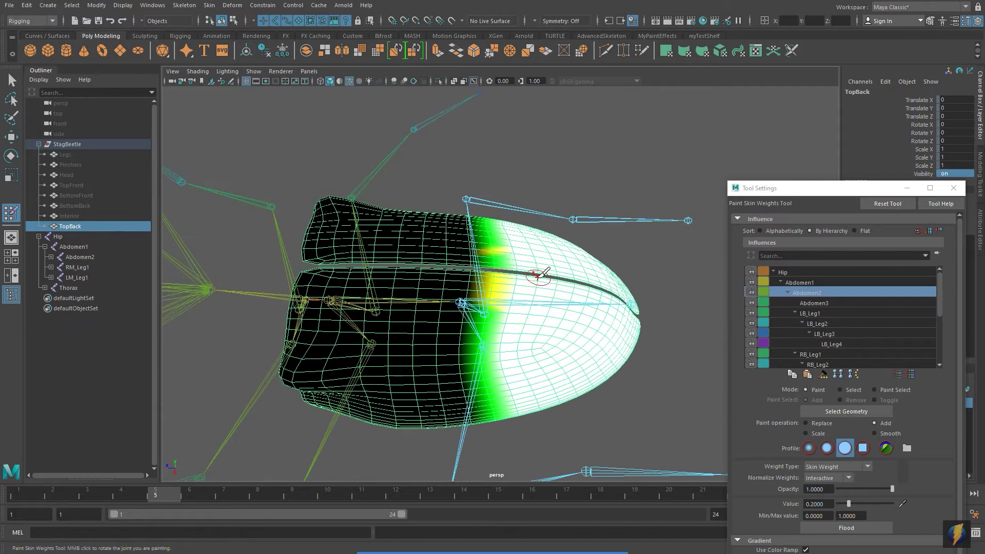
- Select the Abdomen1 influence and add 0.2 weight in a band just behind the transition on the wing cover
{"action": "left_click", "coordinate": [819, 282]}
{"action": "scroll", "coordinate": [544, 281], "scroll_direction": "up", "scroll_amount": 4}
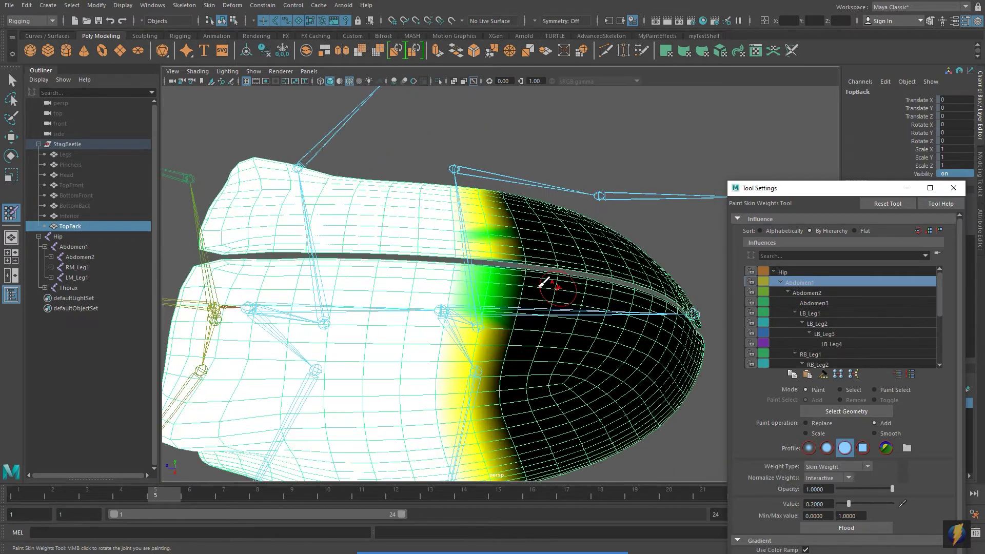
{"action": "middle_click_drag", "start_coordinate": [541, 281], "coordinate": [533, 233], "text": "alt"}
{"action": "mouse_move", "coordinate": [517, 224]}
{"action": "left_mouse_down"}
{"action": "mouse_move", "coordinate": [501, 320]}
{"action": "mouse_move", "coordinate": [522, 401]}
{"action": "left_mouse_up"}
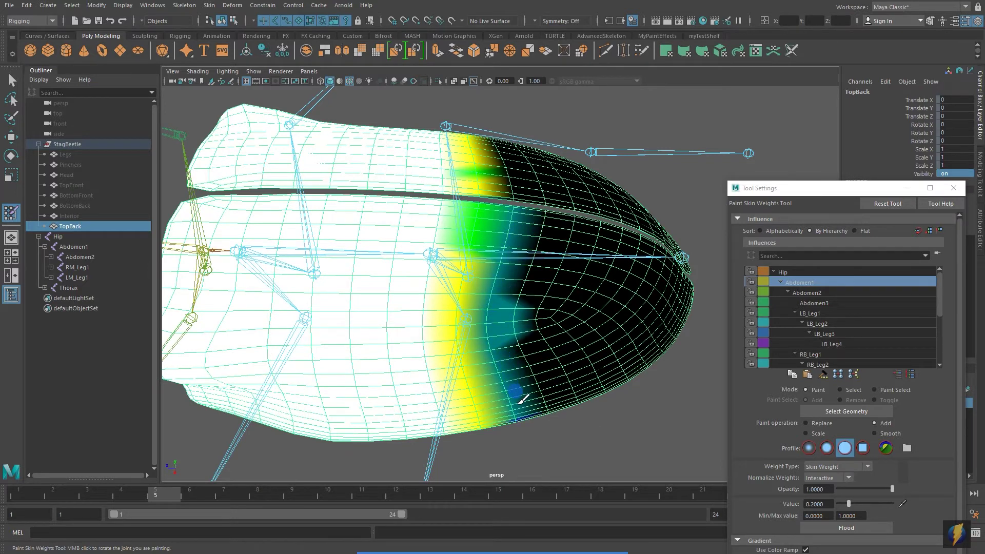
{"action": "mouse_move", "coordinate": [564, 272]}
{"action": "left_mouse_down", "text": "alt"}
{"action": "mouse_move", "coordinate": [556, 299]}
{"action": "mouse_move", "coordinate": [518, 256]}
{"action": "mouse_move", "coordinate": [515, 204]}
{"action": "mouse_move", "coordinate": [545, 129]}
{"action": "left_mouse_up", "text": "alt"}
{"action": "left_click_drag", "start_coordinate": [555, 207], "coordinate": [554, 51], "text": "alt"}
{"action": "scroll", "coordinate": [526, 162], "scroll_direction": "up", "scroll_amount": 5}
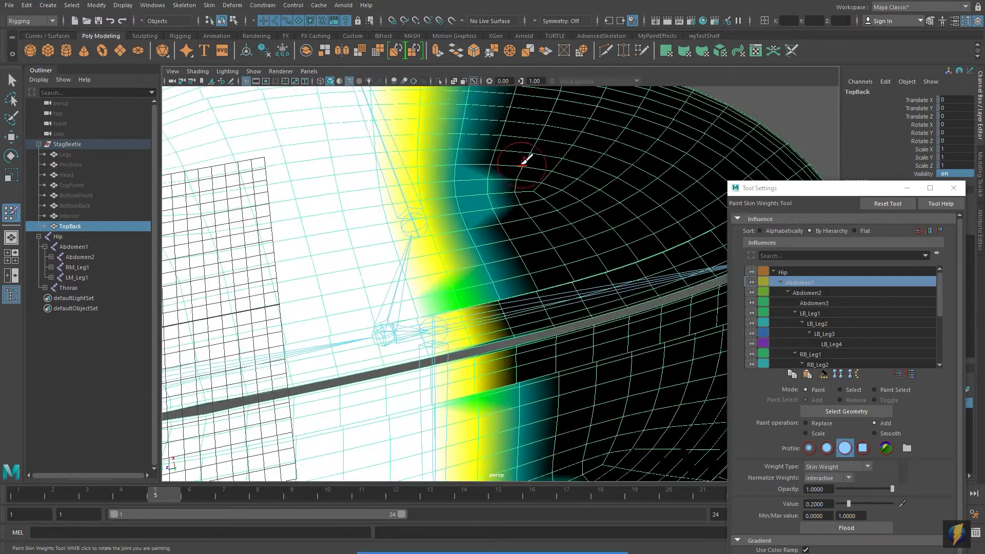
- Continue the added 0.2 Abdomen1 weight band across both wing covers down to their outer edges
{"action": "middle_click_drag", "start_coordinate": [523, 164], "coordinate": [515, 263], "text": "alt"}
{"action": "mouse_move", "coordinate": [476, 165]}
{"action": "left_mouse_down", "text": "alt"}
{"action": "mouse_move", "coordinate": [503, 312]}
{"action": "mouse_move", "coordinate": [491, 366]}
{"action": "left_mouse_up", "text": "alt"}
{"action": "middle_click_drag", "start_coordinate": [532, 362], "coordinate": [430, 219], "text": "alt"}
{"action": "left_click_drag", "start_coordinate": [419, 307], "coordinate": [432, 340], "text": "alt"}
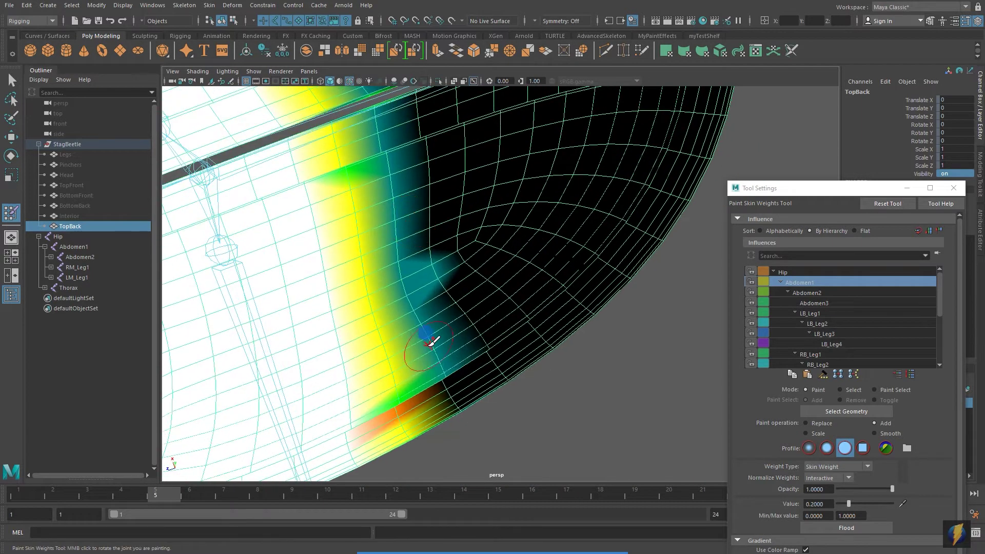
{"action": "mouse_move", "coordinate": [463, 382]}
{"action": "left_mouse_down"}
{"action": "mouse_move", "coordinate": [418, 308]}
{"action": "mouse_move", "coordinate": [493, 275]}
{"action": "mouse_move", "coordinate": [457, 268]}
{"action": "mouse_move", "coordinate": [458, 254]}
{"action": "left_mouse_up"}
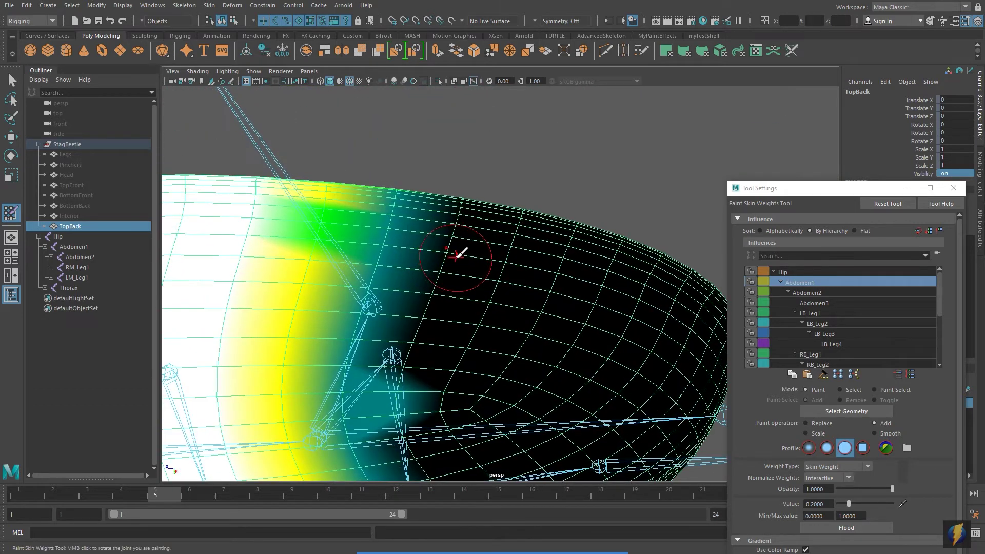
{"action": "scroll", "coordinate": [461, 292], "scroll_direction": "up", "scroll_amount": 2}
{"action": "scroll", "coordinate": [463, 299], "scroll_direction": "down", "scroll_amount": 5}
{"action": "scroll", "coordinate": [463, 306], "scroll_direction": "down", "scroll_amount": 3}
{"action": "left_click_drag", "start_coordinate": [463, 306], "coordinate": [492, 286], "text": "alt"}
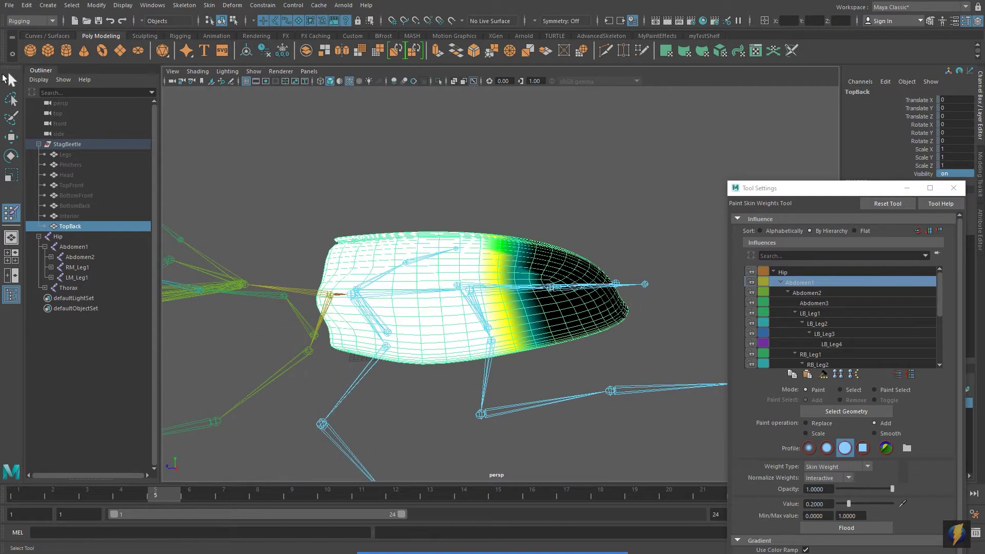
- Rotate the Abdomen1 joint to test the repainted shell weights, and undo the rotation
{"action": "key", "text": "q"}
{"action": "left_click_drag", "start_coordinate": [488, 295], "coordinate": [474, 314], "text": "alt"}
{"action": "left_click", "coordinate": [441, 316]}
{"action": "key", "text": "e"}
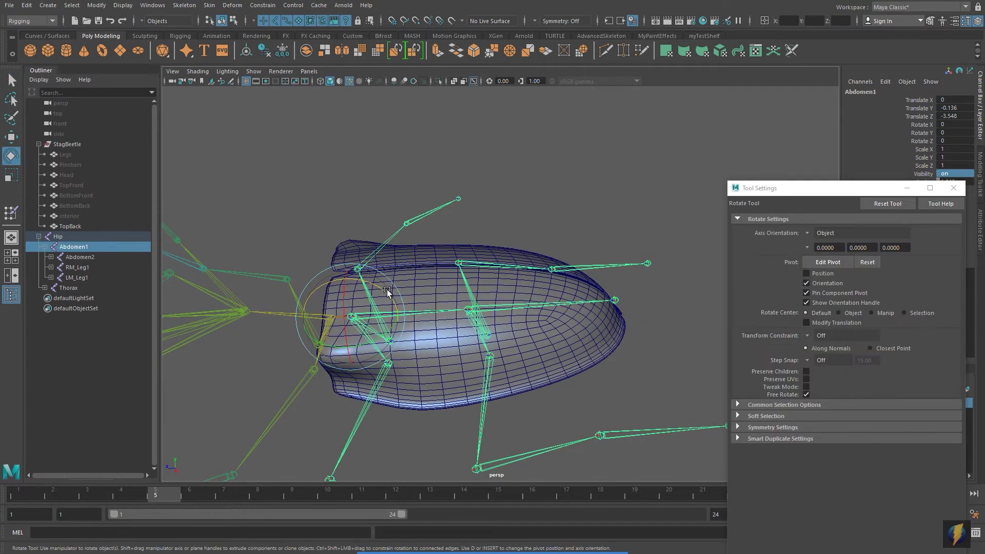
{"action": "left_click_drag", "start_coordinate": [383, 289], "coordinate": [362, 279]}
{"action": "key", "text": "ctrl+z"}
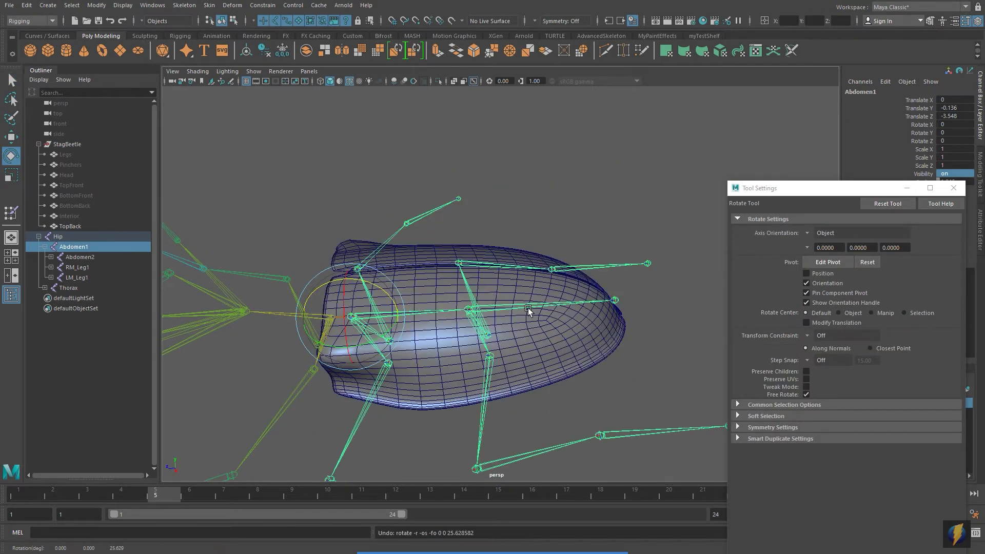
- Rotate the Abdomen2 joint to test the blended bend across the shell, and undo the rotation
{"action": "left_click", "coordinate": [521, 305]}
{"action": "left_click_drag", "start_coordinate": [488, 276], "coordinate": [494, 293]}
{"action": "left_click_drag", "start_coordinate": [490, 294], "coordinate": [495, 291]}
{"action": "key", "text": "ctrl+z"}
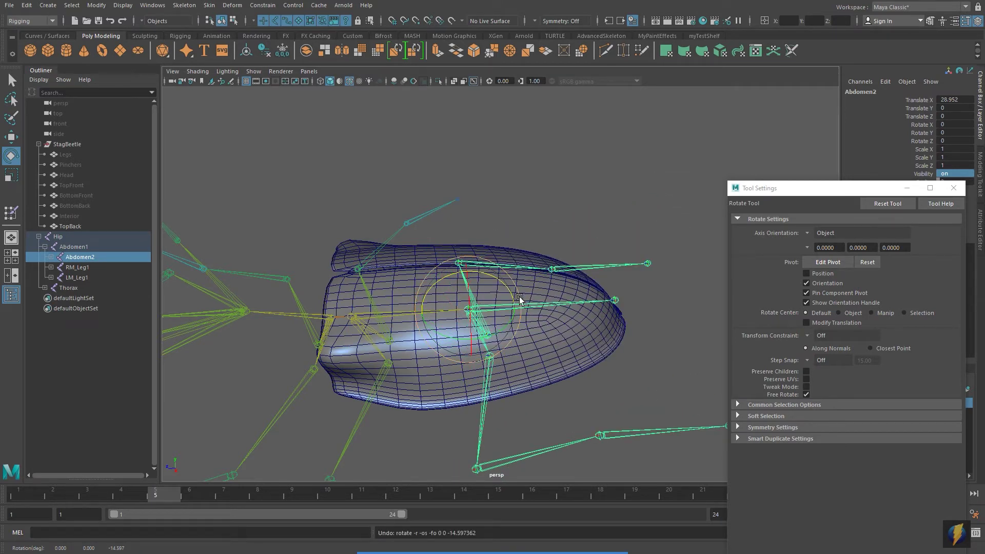
{"action": "left_click_drag", "start_coordinate": [531, 268], "coordinate": [471, 266], "text": "alt"}
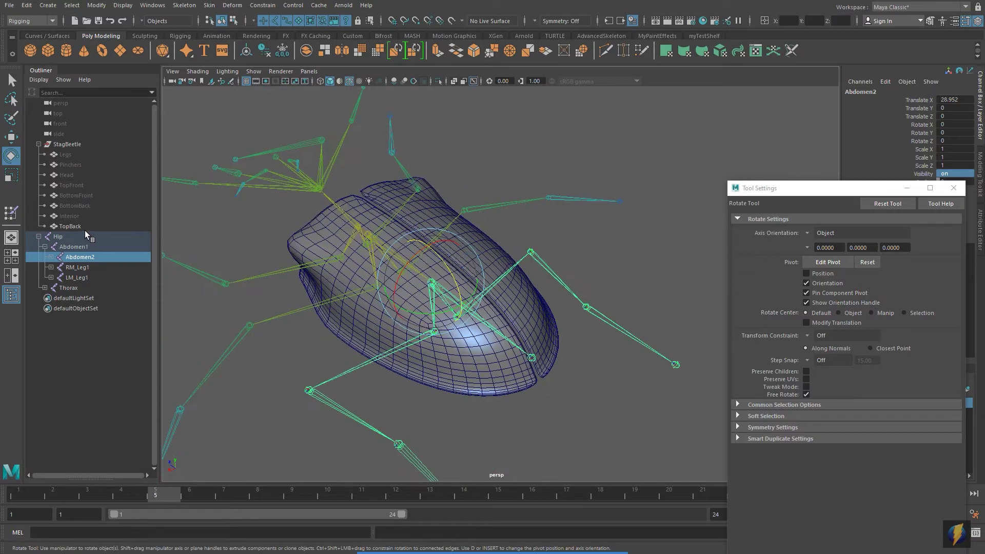
- Hide the TopBack mesh by setting its Visibility to 0
{"action": "left_click", "coordinate": [75, 226]}
{"action": "left_click_drag", "start_coordinate": [793, 189], "coordinate": [763, 329]}
{"action": "double_click", "coordinate": [960, 175]}
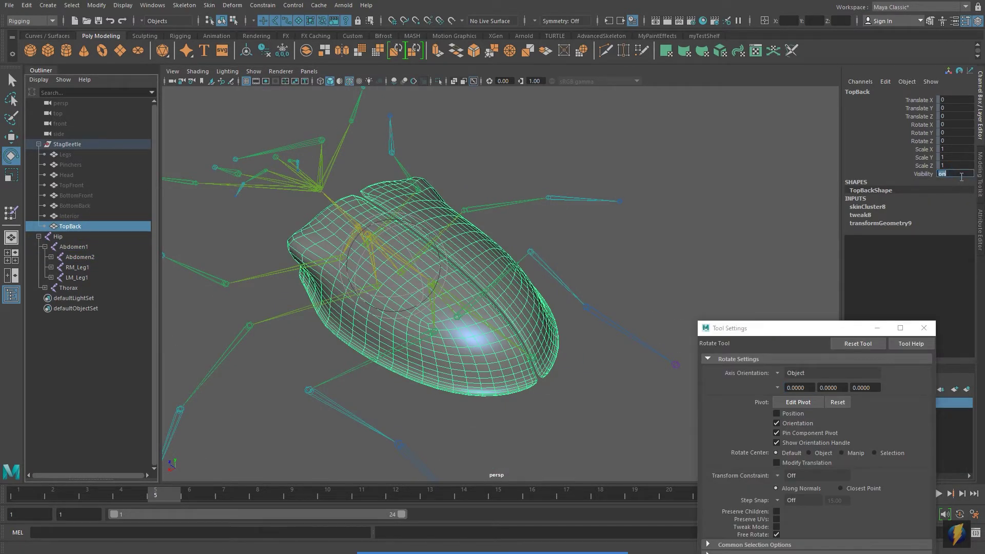
{"action": "type", "text": "0"}
{"action": "key", "text": "Return"}
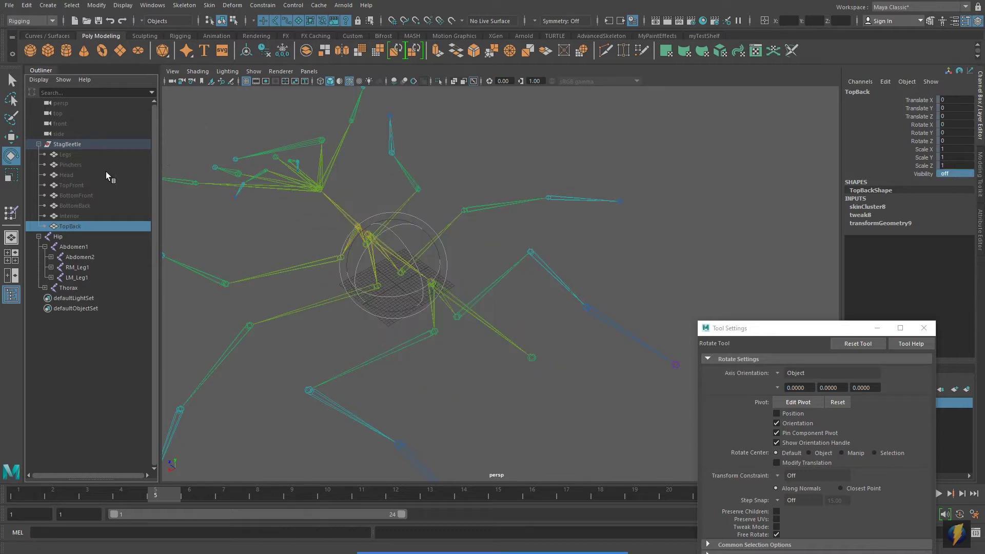
- Show the Legs mesh by setting its Visibility to 1
{"action": "left_click", "coordinate": [72, 155]}
{"action": "double_click", "coordinate": [960, 173]}
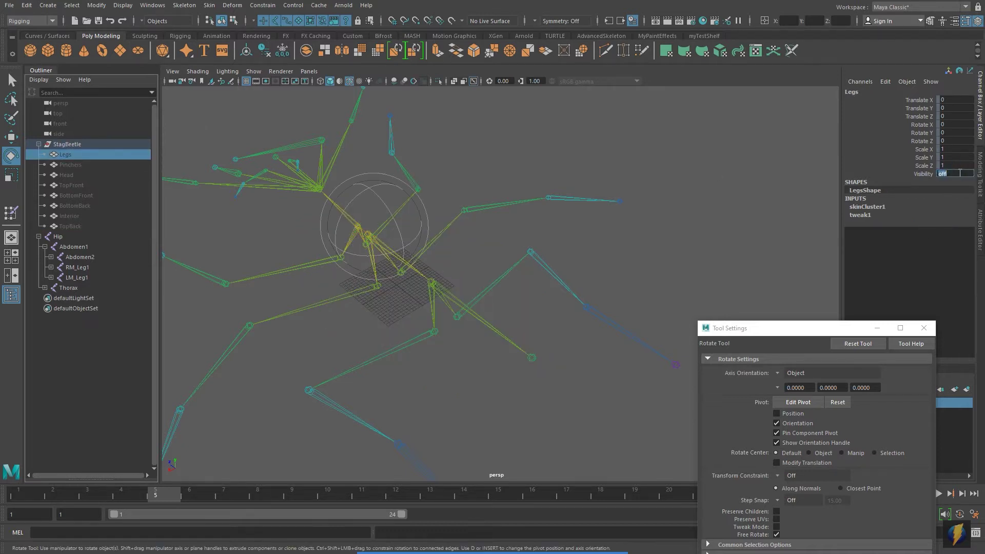
{"action": "type", "text": "1"}
{"action": "key", "text": "Return"}
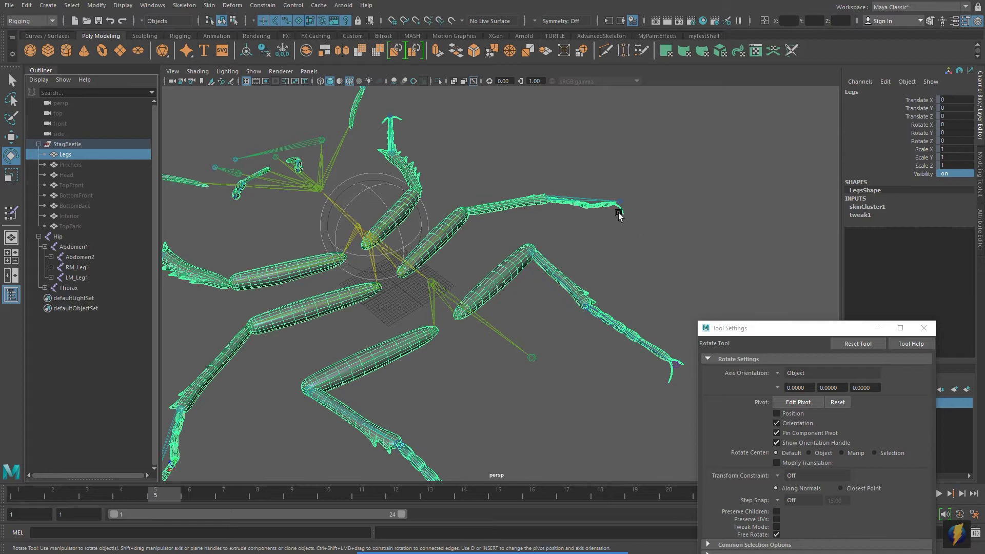
- Start the Paint Skin Weights tool with its options on the Legs mesh and shift the settings window clear of the influence list
{"action": "left_click_drag", "start_coordinate": [619, 213], "coordinate": [555, 234], "text": "alt"}
{"action": "middle_click_drag", "start_coordinate": [555, 234], "coordinate": [527, 368], "text": "alt"}
{"action": "scroll", "coordinate": [527, 369], "scroll_direction": "up", "scroll_amount": 5}
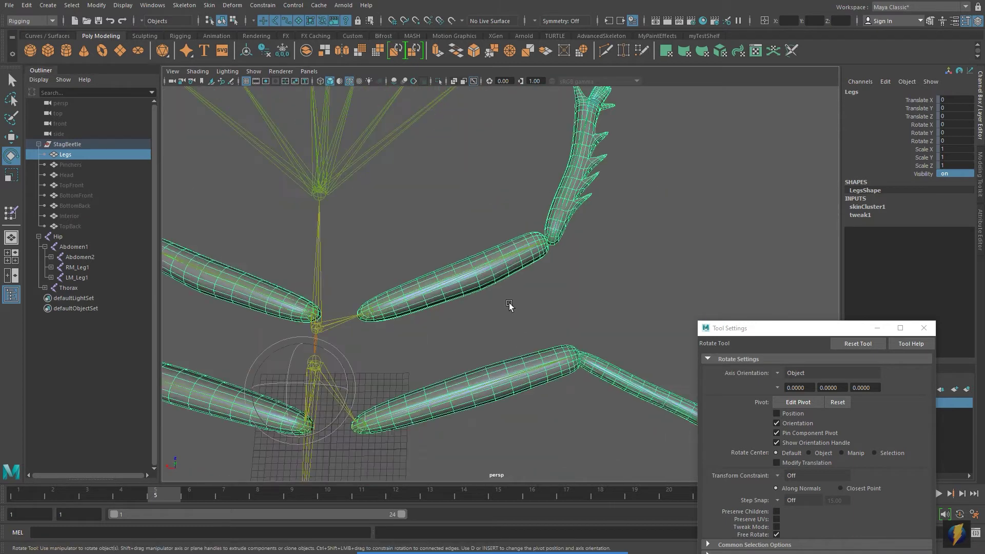
{"action": "middle_click_drag", "start_coordinate": [510, 304], "coordinate": [566, 322], "text": "alt"}
{"action": "left_click", "coordinate": [209, 5]}
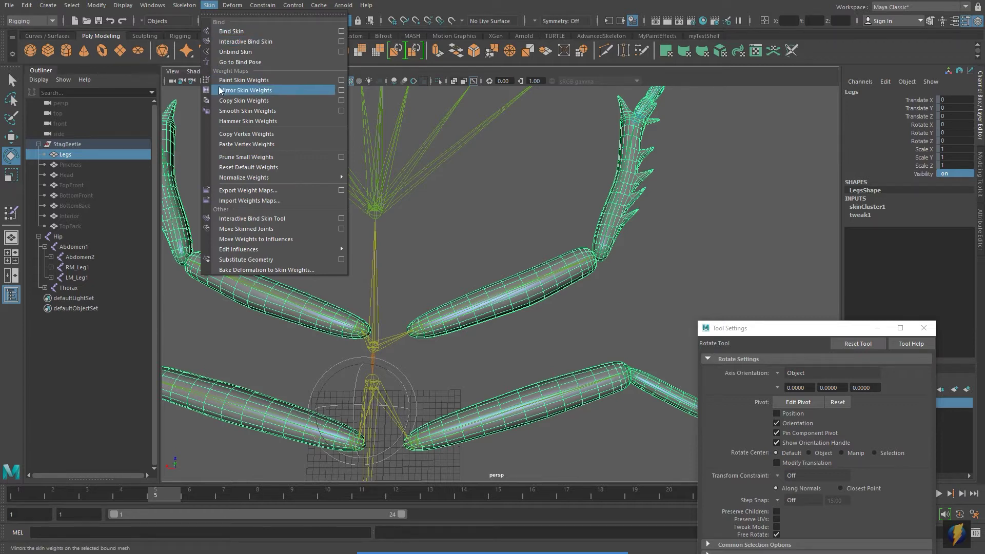
{"action": "left_click", "coordinate": [340, 80]}
{"action": "middle_click_drag", "start_coordinate": [477, 204], "coordinate": [469, 175], "text": "alt"}
{"action": "left_click_drag", "start_coordinate": [814, 335], "coordinate": [804, 159]}
- Choose RF_Leg1 as the influence to paint and examine how its weights spread around the leg bases
{"action": "scroll", "coordinate": [795, 314], "scroll_direction": "down", "scroll_amount": 4}
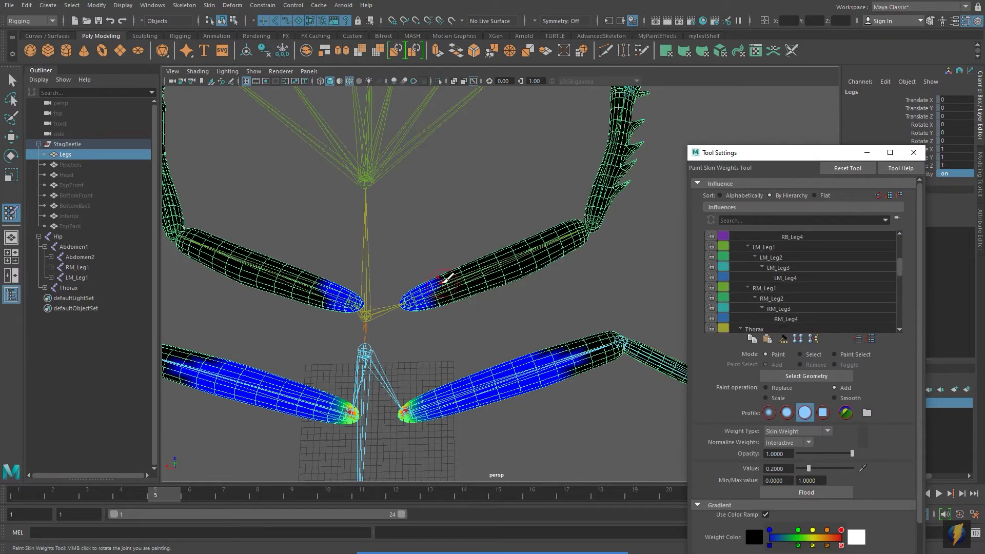
{"action": "scroll", "coordinate": [834, 287], "scroll_direction": "down", "scroll_amount": 5}
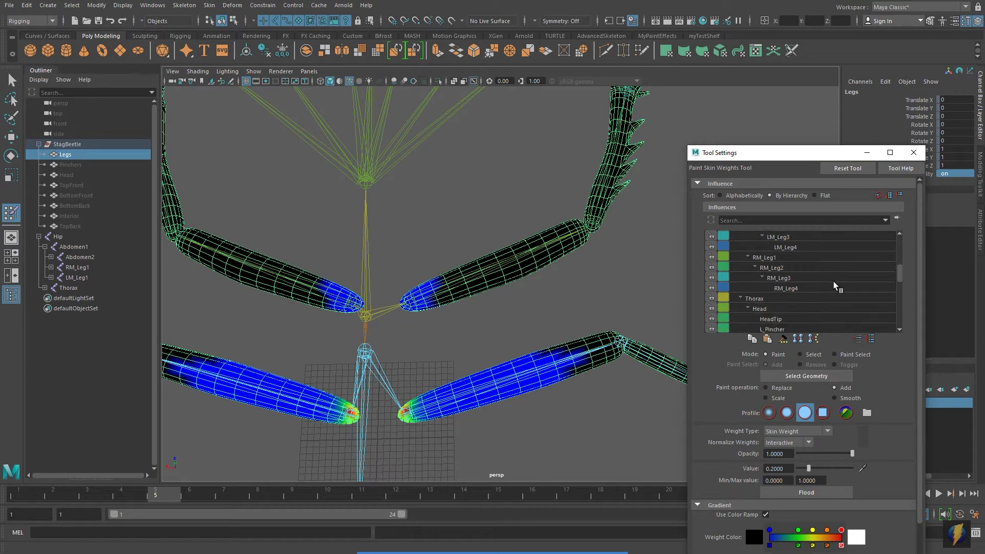
{"action": "scroll", "coordinate": [834, 287], "scroll_direction": "down", "scroll_amount": 5}
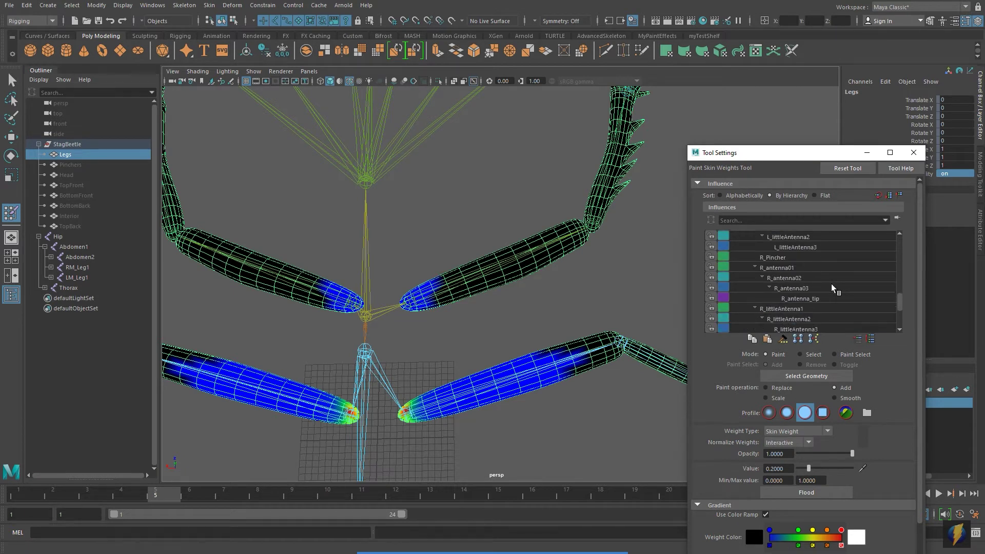
{"action": "scroll", "coordinate": [811, 286], "scroll_direction": "down", "scroll_amount": 1}
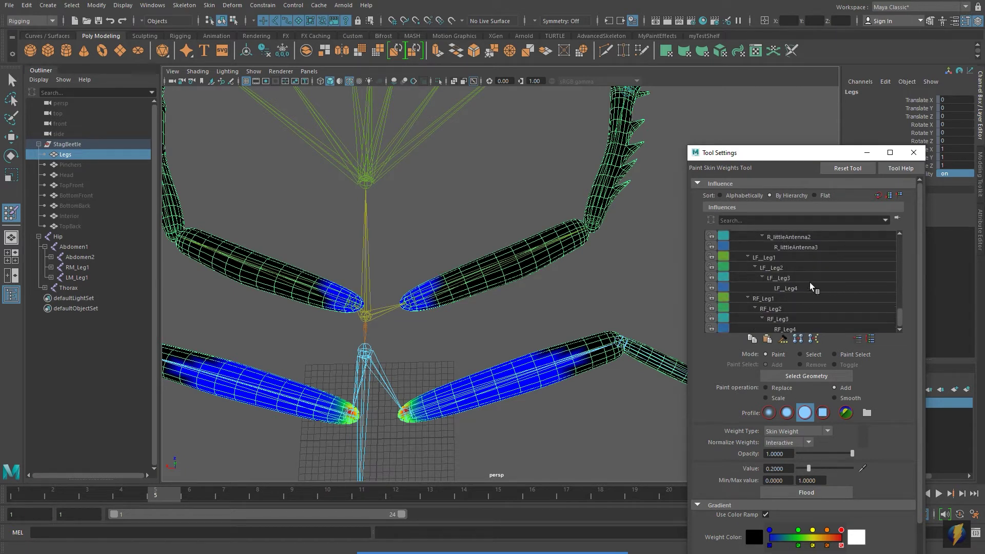
{"action": "left_click", "coordinate": [754, 298]}
{"action": "middle_click_drag", "start_coordinate": [563, 273], "coordinate": [587, 273], "text": "alt"}
{"action": "scroll", "coordinate": [540, 285], "scroll_direction": "up", "scroll_amount": 3}
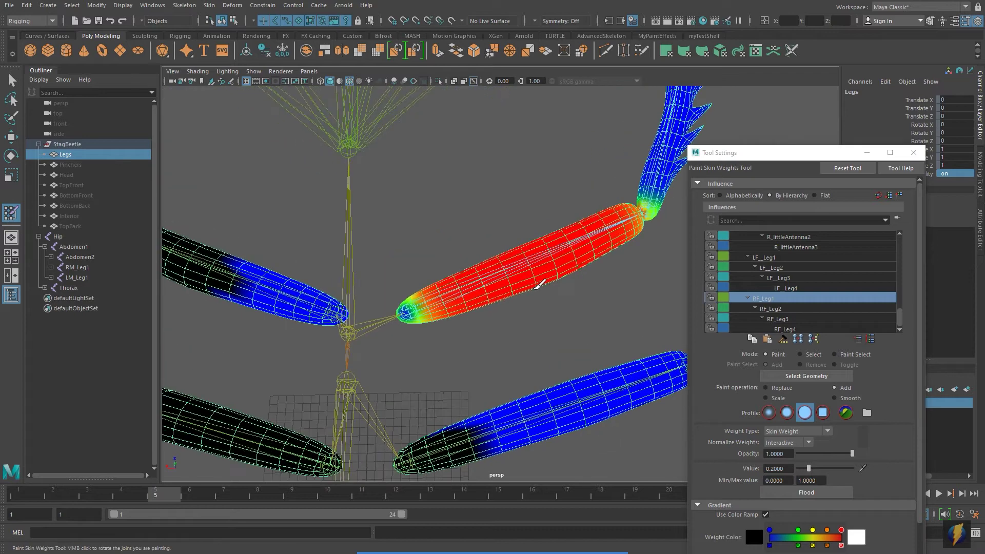
{"action": "middle_click_drag", "start_coordinate": [480, 274], "coordinate": [615, 271], "text": "alt"}
{"action": "left_click_drag", "start_coordinate": [616, 271], "coordinate": [550, 279], "text": "alt"}
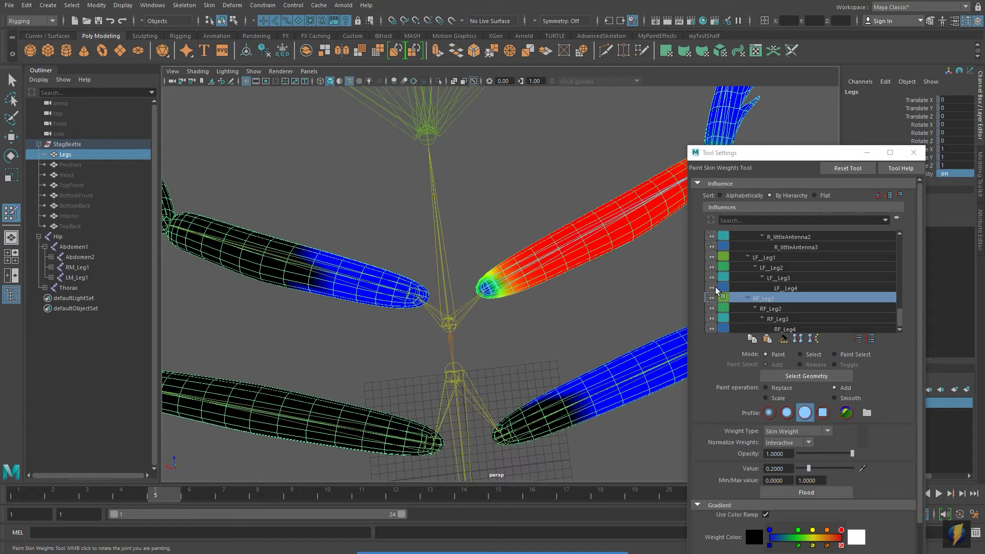
{"action": "scroll", "coordinate": [512, 320], "scroll_direction": "down", "scroll_amount": 1}
{"action": "scroll", "coordinate": [532, 316], "scroll_direction": "up", "scroll_amount": 2}
{"action": "middle_click_drag", "start_coordinate": [559, 300], "coordinate": [510, 332], "text": "alt"}
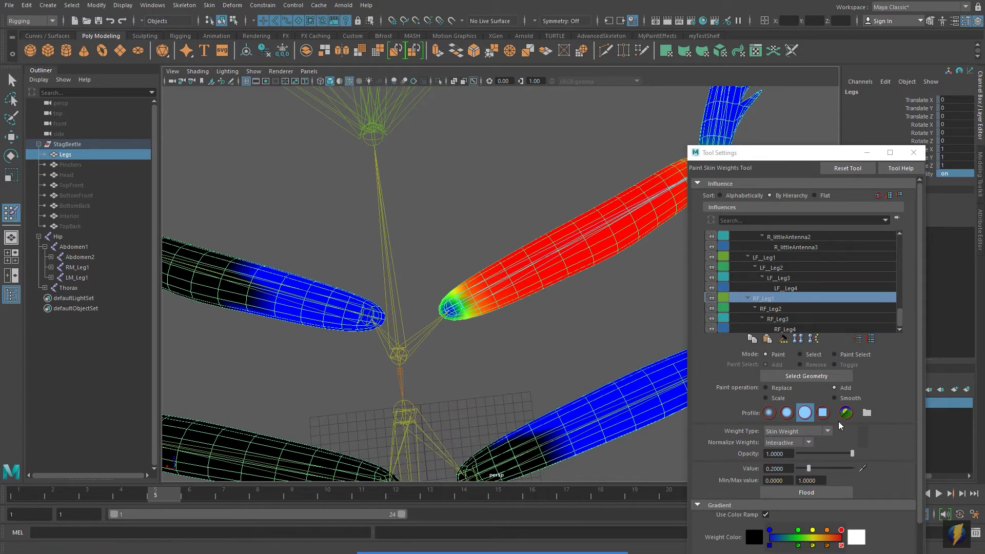
- With Replace at Value 0, erase the RF_Leg1 weights from the legs on the opposite side and check the antennae
{"action": "left_click_drag", "start_coordinate": [808, 471], "coordinate": [803, 471]}
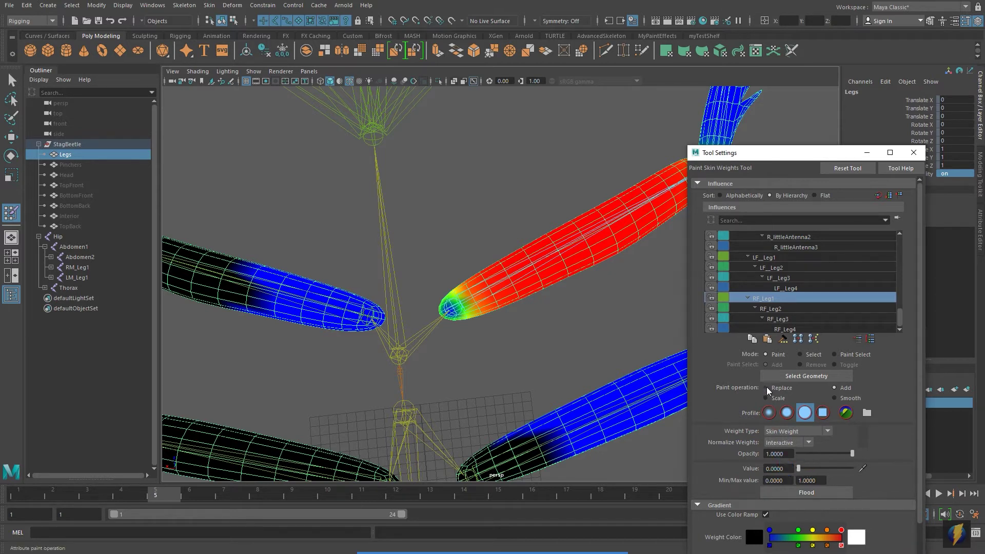
{"action": "mouse_move", "coordinate": [317, 298]}
{"action": "left_mouse_down"}
{"action": "mouse_move", "coordinate": [296, 292]}
{"action": "mouse_move", "coordinate": [236, 323]}
{"action": "mouse_move", "coordinate": [324, 312]}
{"action": "mouse_move", "coordinate": [349, 336]}
{"action": "mouse_move", "coordinate": [398, 306]}
{"action": "mouse_move", "coordinate": [369, 264]}
{"action": "mouse_move", "coordinate": [371, 313]}
{"action": "mouse_move", "coordinate": [469, 222]}
{"action": "mouse_move", "coordinate": [373, 266]}
{"action": "mouse_move", "coordinate": [370, 254]}
{"action": "left_mouse_up"}
{"action": "mouse_move", "coordinate": [396, 326]}
{"action": "left_mouse_down"}
{"action": "mouse_move", "coordinate": [379, 358]}
{"action": "mouse_move", "coordinate": [286, 392]}
{"action": "left_mouse_up"}
{"action": "mouse_move", "coordinate": [369, 386]}
{"action": "left_mouse_down", "text": "alt"}
{"action": "mouse_move", "coordinate": [331, 336]}
{"action": "mouse_move", "coordinate": [318, 368]}
{"action": "mouse_move", "coordinate": [373, 470]}
{"action": "mouse_move", "coordinate": [375, 400]}
{"action": "left_mouse_up", "text": "alt"}
{"action": "middle_click_drag", "start_coordinate": [377, 269], "coordinate": [453, 524], "text": "alt"}
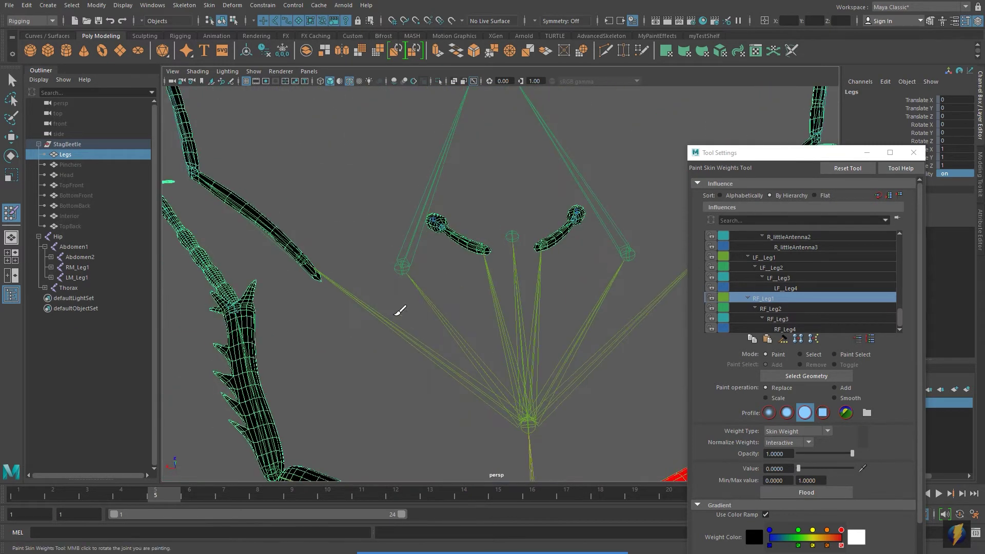
{"action": "middle_click_drag", "start_coordinate": [428, 238], "coordinate": [429, 267], "text": "alt"}
{"action": "left_click_drag", "start_coordinate": [467, 281], "coordinate": [421, 319], "text": "alt"}
{"action": "middle_click_drag", "start_coordinate": [417, 319], "coordinate": [418, 176], "text": "alt"}
{"action": "middle_click_drag", "start_coordinate": [467, 359], "coordinate": [447, 197], "text": "alt"}
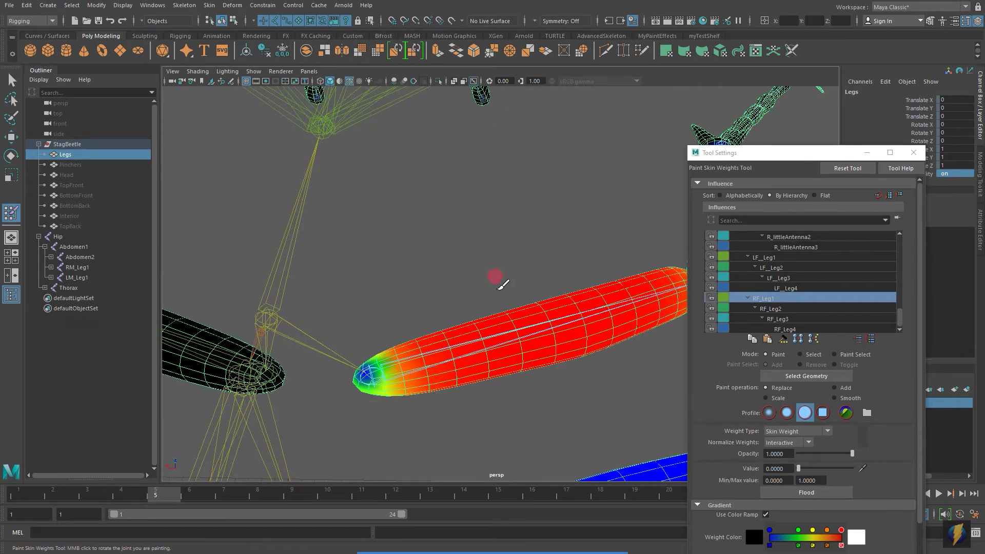
- Set the paint Value to 1 and paint full RF_Leg1 weight over the whole upper segment of the front right leg
{"action": "right_click_drag", "start_coordinate": [526, 266], "coordinate": [400, 263], "text": "alt"}
{"action": "left_click_drag", "start_coordinate": [401, 264], "coordinate": [417, 258], "text": "alt"}
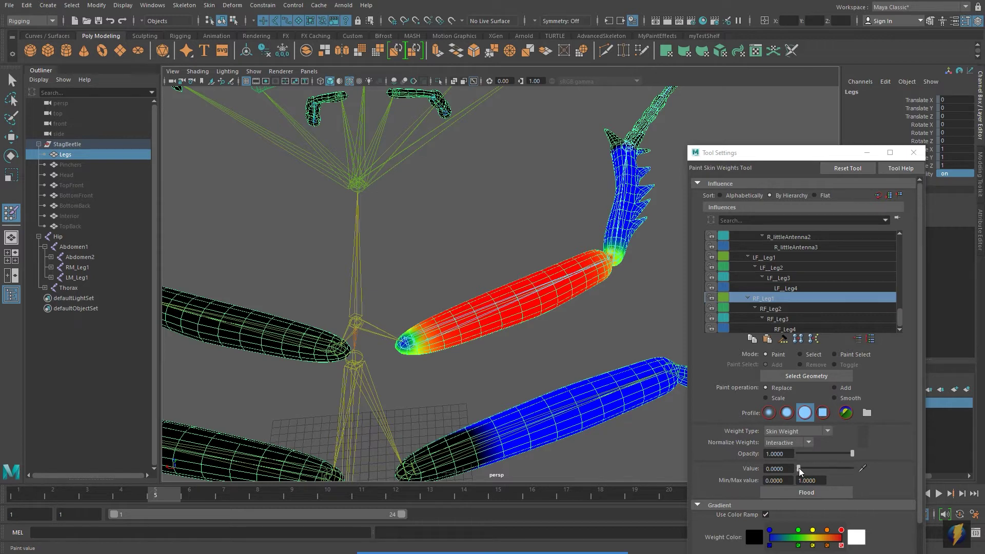
{"action": "left_click_drag", "start_coordinate": [799, 469], "coordinate": [878, 468]}
{"action": "mouse_move", "coordinate": [528, 330]}
{"action": "left_mouse_down", "text": "alt"}
{"action": "mouse_move", "coordinate": [488, 347]}
{"action": "mouse_move", "coordinate": [456, 315]}
{"action": "mouse_move", "coordinate": [430, 327]}
{"action": "mouse_move", "coordinate": [385, 300]}
{"action": "mouse_move", "coordinate": [365, 311]}
{"action": "mouse_move", "coordinate": [400, 333]}
{"action": "mouse_move", "coordinate": [454, 330]}
{"action": "mouse_move", "coordinate": [493, 301]}
{"action": "mouse_move", "coordinate": [539, 314]}
{"action": "mouse_move", "coordinate": [548, 299]}
{"action": "left_mouse_up", "text": "alt"}
{"action": "middle_click_drag", "start_coordinate": [535, 311], "coordinate": [441, 316], "text": "alt"}
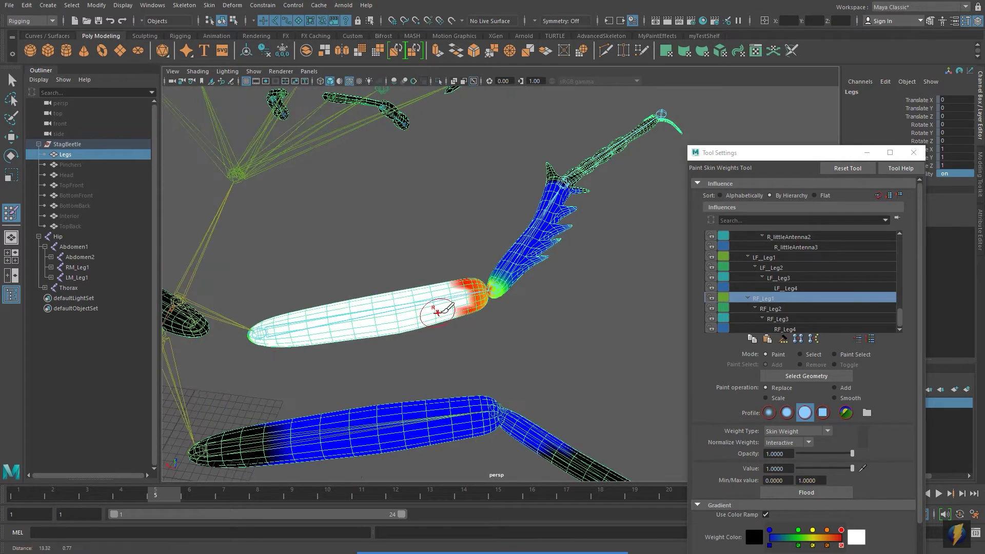
{"action": "scroll", "coordinate": [483, 332], "scroll_direction": "up", "scroll_amount": 5}
{"action": "left_click_drag", "start_coordinate": [472, 334], "coordinate": [463, 332], "text": "alt"}
{"action": "mouse_move", "coordinate": [429, 289]}
{"action": "left_mouse_down"}
{"action": "mouse_move", "coordinate": [430, 313]}
{"action": "mouse_move", "coordinate": [442, 301]}
{"action": "left_mouse_up"}
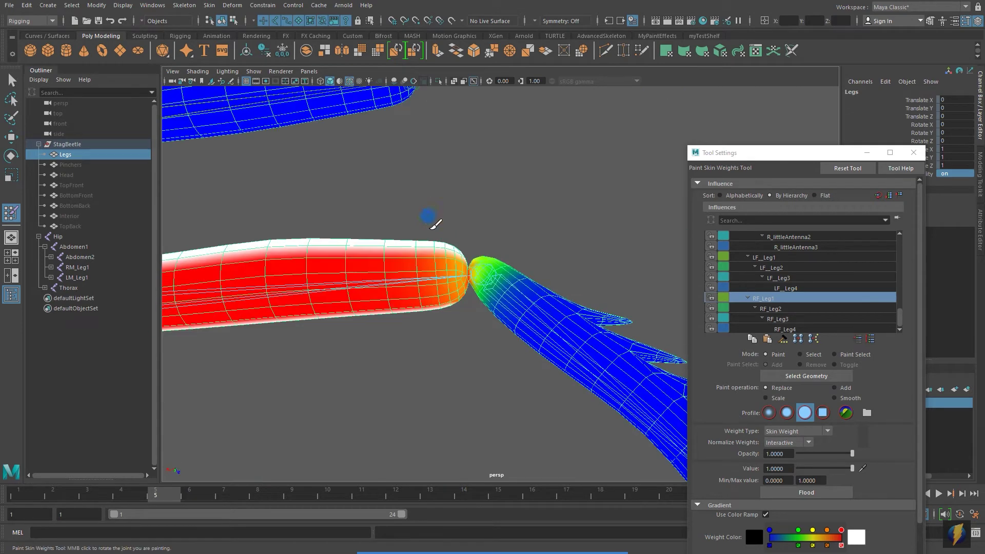
{"action": "left_click_drag", "start_coordinate": [452, 273], "coordinate": [369, 270]}
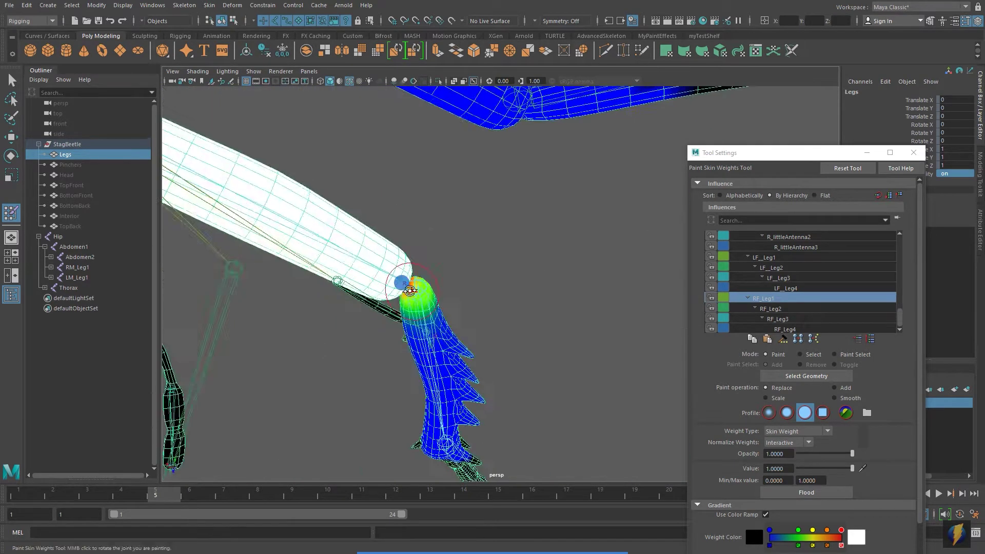
- Paint full RF_Leg2 weight at Value 1 over the spiny second segment of the front right leg, including its spikes
{"action": "mouse_move", "coordinate": [411, 278]}
{"action": "left_mouse_down"}
{"action": "mouse_move", "coordinate": [339, 266]}
{"action": "mouse_move", "coordinate": [543, 315]}
{"action": "left_mouse_up"}
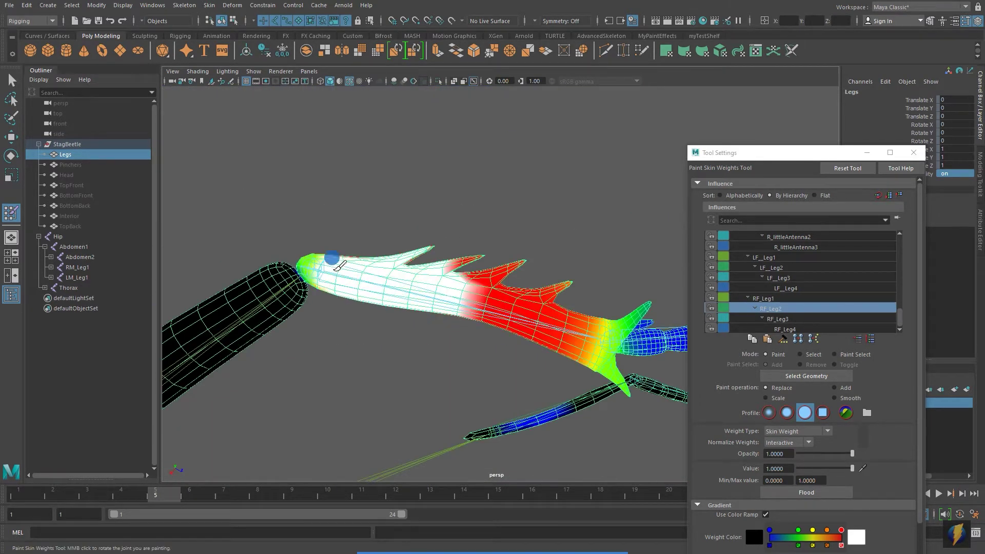
{"action": "middle_click_drag", "start_coordinate": [543, 315], "coordinate": [431, 275], "text": "alt"}
{"action": "left_click_drag", "start_coordinate": [313, 218], "coordinate": [476, 278]}
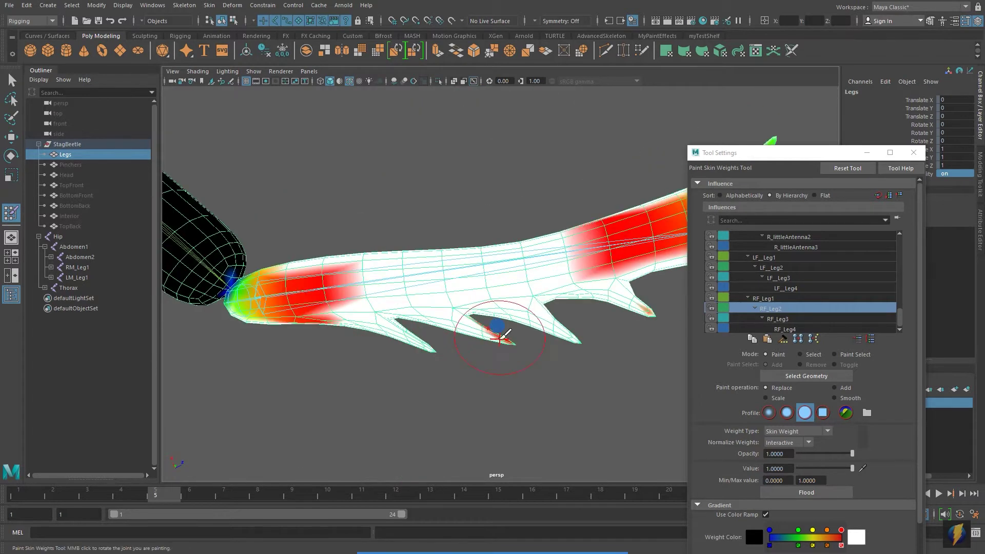
{"action": "left_click_drag", "start_coordinate": [492, 330], "coordinate": [246, 291]}
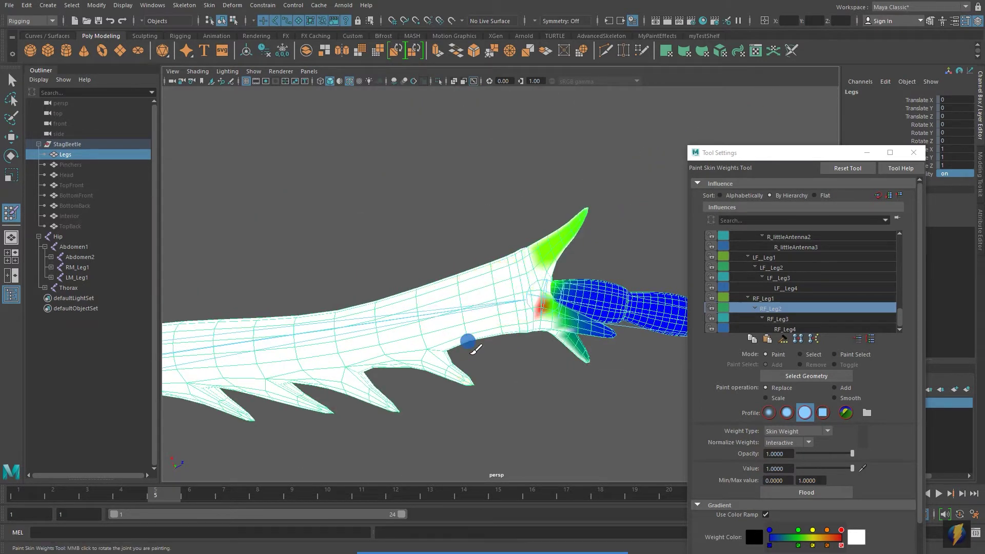
{"action": "mouse_move", "coordinate": [469, 342]}
{"action": "left_mouse_down", "text": "alt"}
{"action": "mouse_move", "coordinate": [409, 251]}
{"action": "mouse_move", "coordinate": [452, 286]}
{"action": "mouse_move", "coordinate": [430, 367]}
{"action": "left_mouse_up", "text": "alt"}
{"action": "mouse_move", "coordinate": [430, 367]}
{"action": "left_mouse_down", "text": "alt"}
{"action": "mouse_move", "coordinate": [395, 347]}
{"action": "mouse_move", "coordinate": [429, 210]}
{"action": "left_mouse_up", "text": "alt"}
{"action": "mouse_move", "coordinate": [429, 210]}
{"action": "left_mouse_down", "text": "alt"}
{"action": "mouse_move", "coordinate": [420, 249]}
{"action": "mouse_move", "coordinate": [361, 270]}
{"action": "mouse_move", "coordinate": [451, 287]}
{"action": "left_mouse_up", "text": "alt"}
- Select the RF_Leg3 influence and paint it at Value 1 along the third segment of the front right leg
{"action": "left_click", "coordinate": [788, 322]}
{"action": "mouse_move", "coordinate": [506, 329]}
{"action": "left_mouse_down", "text": "alt"}
{"action": "mouse_move", "coordinate": [482, 332]}
{"action": "mouse_move", "coordinate": [623, 328]}
{"action": "mouse_move", "coordinate": [666, 384]}
{"action": "left_mouse_up", "text": "alt"}
{"action": "mouse_move", "coordinate": [666, 385]}
{"action": "left_mouse_down", "text": "alt"}
{"action": "mouse_move", "coordinate": [516, 374]}
{"action": "mouse_move", "coordinate": [498, 393]}
{"action": "left_mouse_up", "text": "alt"}
{"action": "mouse_move", "coordinate": [508, 392]}
{"action": "left_mouse_down", "text": "alt"}
{"action": "mouse_move", "coordinate": [437, 390]}
{"action": "mouse_move", "coordinate": [390, 349]}
{"action": "left_mouse_up", "text": "alt"}
{"action": "right_click_drag", "start_coordinate": [390, 349], "coordinate": [334, 289], "text": "alt"}
{"action": "middle_click_drag", "start_coordinate": [335, 288], "coordinate": [580, 298], "text": "alt"}
{"action": "left_click_drag", "start_coordinate": [233, 421], "coordinate": [189, 303]}
{"action": "middle_click_drag", "start_coordinate": [580, 308], "coordinate": [246, 308], "text": "alt"}
{"action": "mouse_move", "coordinate": [440, 315]}
{"action": "left_mouse_down"}
{"action": "mouse_move", "coordinate": [425, 325]}
{"action": "mouse_move", "coordinate": [513, 333]}
{"action": "mouse_move", "coordinate": [528, 286]}
{"action": "mouse_move", "coordinate": [414, 246]}
{"action": "mouse_move", "coordinate": [541, 370]}
{"action": "left_mouse_up"}
{"action": "mouse_move", "coordinate": [542, 370]}
{"action": "left_mouse_down", "text": "alt"}
{"action": "mouse_move", "coordinate": [465, 311]}
{"action": "mouse_move", "coordinate": [469, 236]}
{"action": "left_mouse_up", "text": "alt"}
{"action": "mouse_move", "coordinate": [529, 246]}
{"action": "left_mouse_down"}
{"action": "mouse_move", "coordinate": [509, 263]}
{"action": "mouse_move", "coordinate": [544, 354]}
{"action": "left_mouse_up"}
{"action": "mouse_move", "coordinate": [544, 354]}
{"action": "right_mouse_down", "text": "alt"}
{"action": "mouse_move", "coordinate": [477, 366]}
{"action": "mouse_move", "coordinate": [446, 360]}
{"action": "right_mouse_up", "text": "alt"}
{"action": "left_click_drag", "start_coordinate": [447, 359], "coordinate": [493, 328], "text": "alt"}
{"action": "right_click_drag", "start_coordinate": [492, 329], "coordinate": [539, 344], "text": "alt"}
- Set the paint Value to 0 and erase stray RF_Leg3 weights outside the third leg segment
{"action": "left_click", "coordinate": [799, 468]}
{"action": "left_click_drag", "start_coordinate": [477, 330], "coordinate": [464, 320]}
{"action": "left_click_drag", "start_coordinate": [514, 435], "coordinate": [519, 462]}
{"action": "left_click_drag", "start_coordinate": [520, 456], "coordinate": [441, 156], "text": "alt"}
{"action": "mouse_move", "coordinate": [440, 157]}
{"action": "left_mouse_down"}
{"action": "mouse_move", "coordinate": [420, 174]}
{"action": "mouse_move", "coordinate": [439, 282]}
{"action": "mouse_move", "coordinate": [453, 303]}
{"action": "left_mouse_up"}
- Examine the painted weights of the RF_Leg2 and RF_Leg1 influences on the front right leg
{"action": "left_click", "coordinate": [790, 309]}
{"action": "left_click_drag", "start_coordinate": [454, 303], "coordinate": [496, 384], "text": "alt"}
{"action": "left_click", "coordinate": [785, 298]}
{"action": "right_click_drag", "start_coordinate": [496, 384], "coordinate": [457, 359], "text": "alt"}
{"action": "mouse_move", "coordinate": [457, 360]}
{"action": "left_mouse_down", "text": "alt"}
{"action": "mouse_move", "coordinate": [498, 205]}
{"action": "mouse_move", "coordinate": [484, 242]}
{"action": "mouse_move", "coordinate": [356, 229]}
{"action": "left_mouse_up", "text": "alt"}
{"action": "right_click_drag", "start_coordinate": [356, 229], "coordinate": [406, 258], "text": "alt"}
{"action": "left_click_drag", "start_coordinate": [406, 258], "coordinate": [447, 262], "text": "alt"}
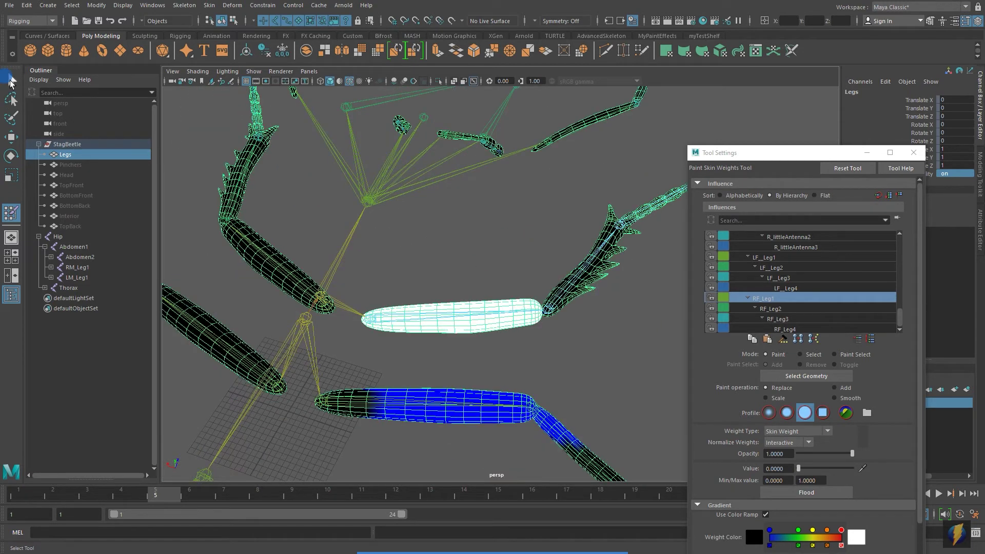
- Rotate the RF_Leg1 joint to test the painted upper leg segment, and undo the rotation
{"action": "key", "text": "q"}
{"action": "left_click", "coordinate": [487, 262]}
{"action": "left_click", "coordinate": [525, 314]}
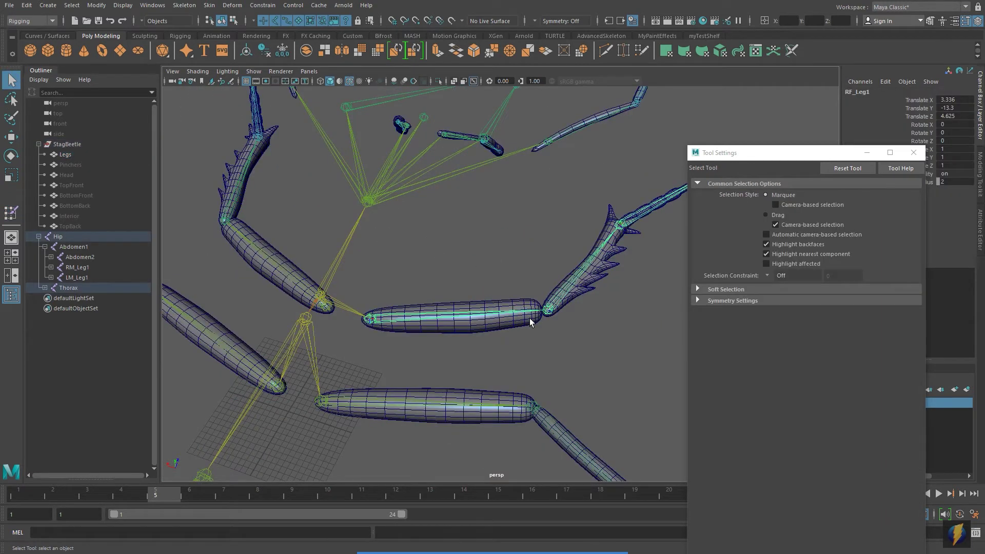
{"action": "key", "text": "e"}
{"action": "mouse_move", "coordinate": [404, 339]}
{"action": "left_mouse_down"}
{"action": "mouse_move", "coordinate": [411, 344]}
{"action": "mouse_move", "coordinate": [402, 330]}
{"action": "mouse_move", "coordinate": [400, 349]}
{"action": "left_mouse_up"}
{"action": "key", "text": "ctrl+z"}
- Rotate the RF_Leg2 joint to test the deformation of the spiny segment, and undo the rotation
{"action": "left_click", "coordinate": [564, 314]}
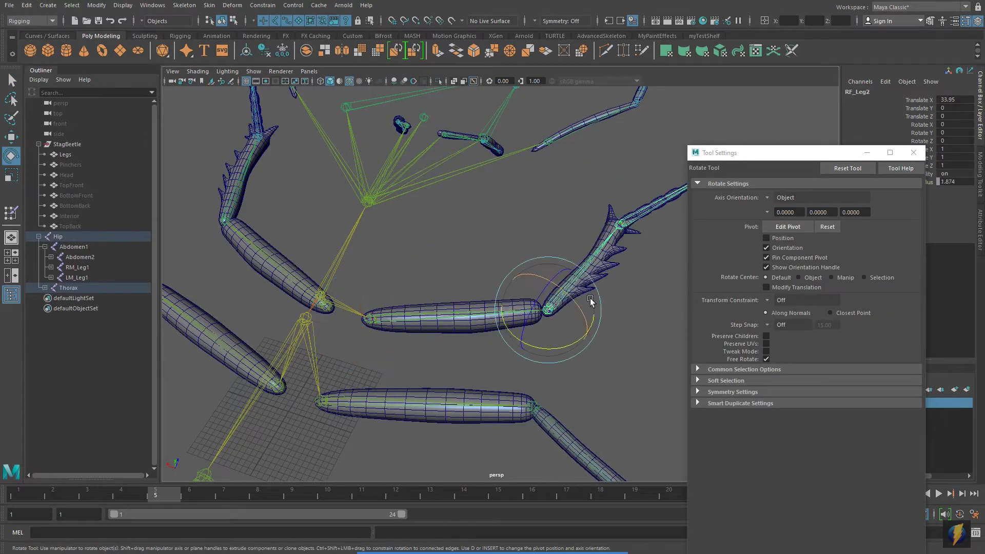
{"action": "middle_click_drag", "start_coordinate": [591, 331], "coordinate": [506, 370], "text": "alt"}
{"action": "left_click_drag", "start_coordinate": [480, 372], "coordinate": [451, 380]}
{"action": "key", "text": "ctrl+z"}
- Rotate the RF_Leg3 joint to test the deformation of the third segment, and undo the rotation
{"action": "middle_click_drag", "start_coordinate": [533, 349], "coordinate": [407, 402], "text": "alt"}
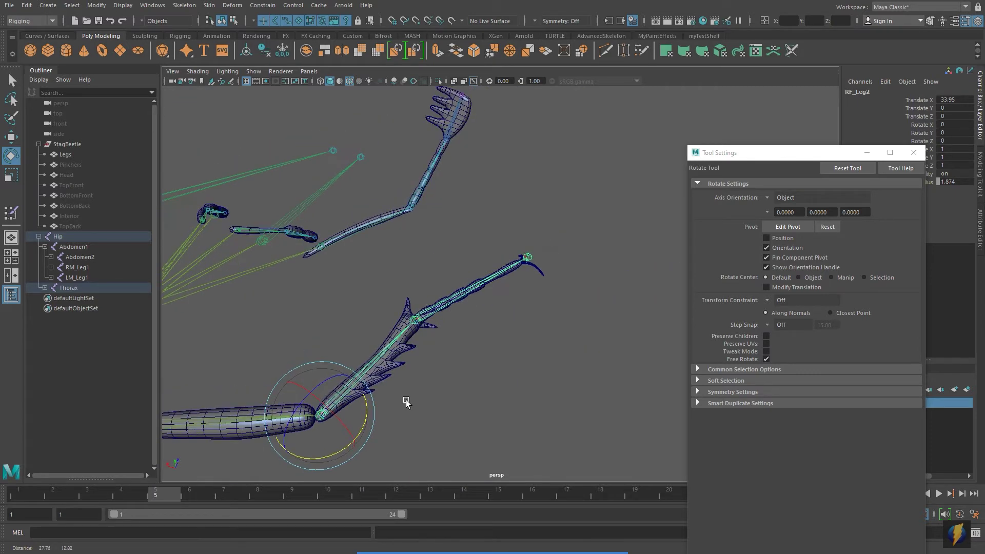
{"action": "left_click", "coordinate": [454, 300]}
{"action": "left_click_drag", "start_coordinate": [425, 354], "coordinate": [412, 323]}
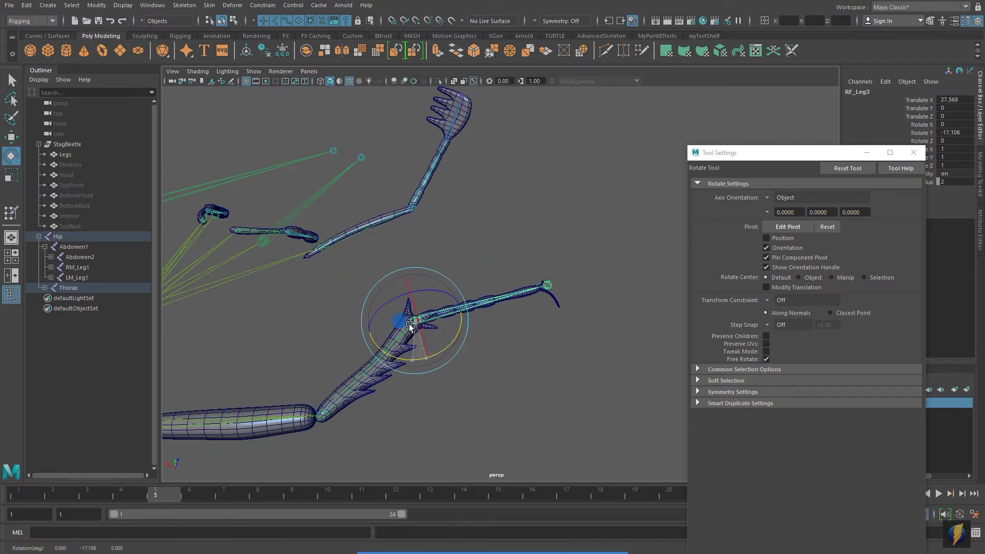
{"action": "key", "text": "ctrl+z"}
- Move the tool settings window away from the model and select the Legs mesh
{"action": "middle_click_drag", "start_coordinate": [436, 334], "coordinate": [673, 268], "text": "alt"}
{"action": "right_click_drag", "start_coordinate": [672, 268], "coordinate": [472, 292], "text": "alt"}
{"action": "left_click_drag", "start_coordinate": [472, 292], "coordinate": [429, 289], "text": "alt"}
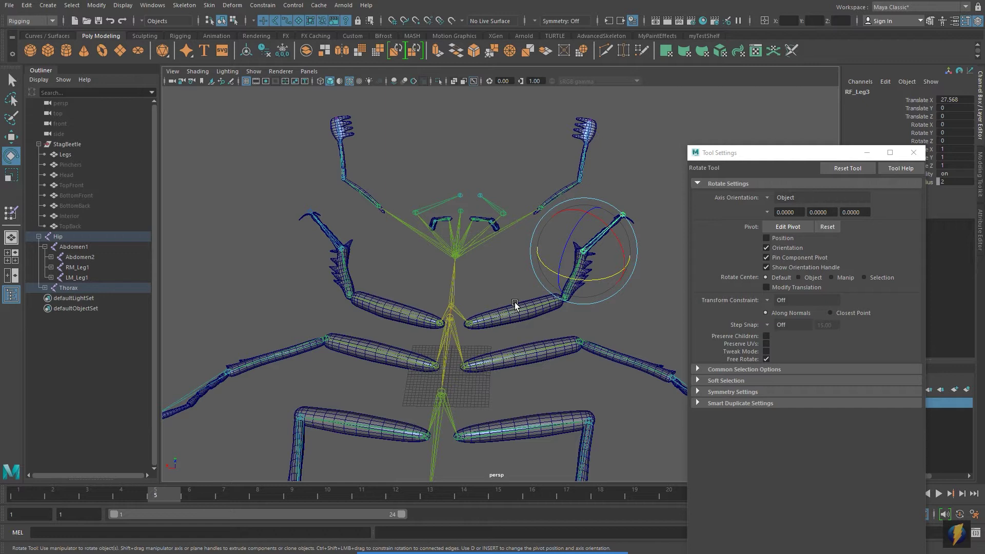
{"action": "left_click_drag", "start_coordinate": [498, 295], "coordinate": [497, 313], "text": "alt"}
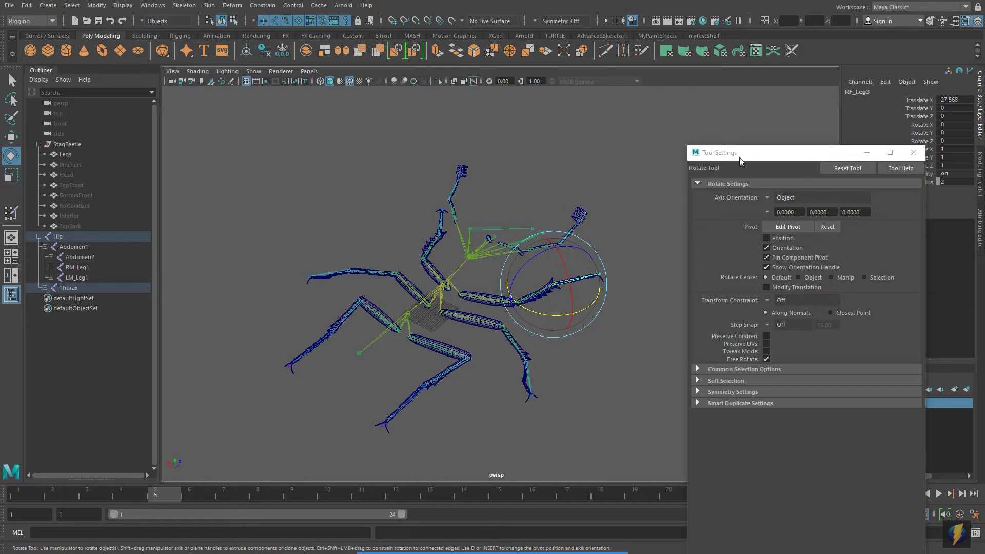
{"action": "left_click_drag", "start_coordinate": [741, 157], "coordinate": [799, 157]}
{"action": "left_click_drag", "start_coordinate": [466, 209], "coordinate": [495, 268], "text": "alt"}
{"action": "scroll", "coordinate": [497, 274], "scroll_direction": "up", "scroll_amount": 5}
{"action": "left_click_drag", "start_coordinate": [466, 310], "coordinate": [501, 321], "text": "alt"}
{"action": "scroll", "coordinate": [500, 321], "scroll_direction": "up", "scroll_amount": 5}
{"action": "left_click", "coordinate": [501, 339]}
{"action": "scroll", "coordinate": [555, 346], "scroll_direction": "down", "scroll_amount": 6}
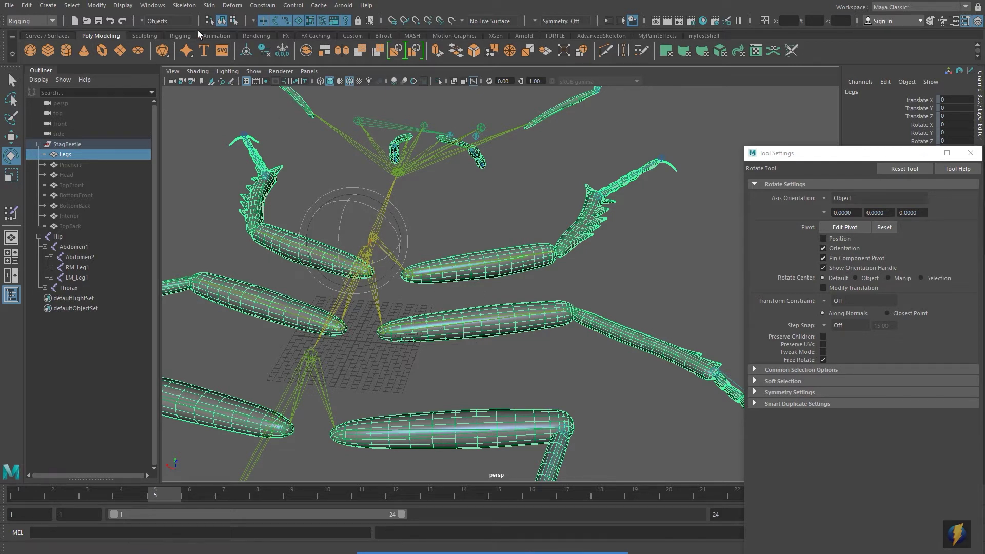
- Switch the Legs mesh to vertex selection and select a ring of vertices around the middle right leg's upper segment
{"action": "right_click_drag", "start_coordinate": [464, 329], "coordinate": [417, 263]}
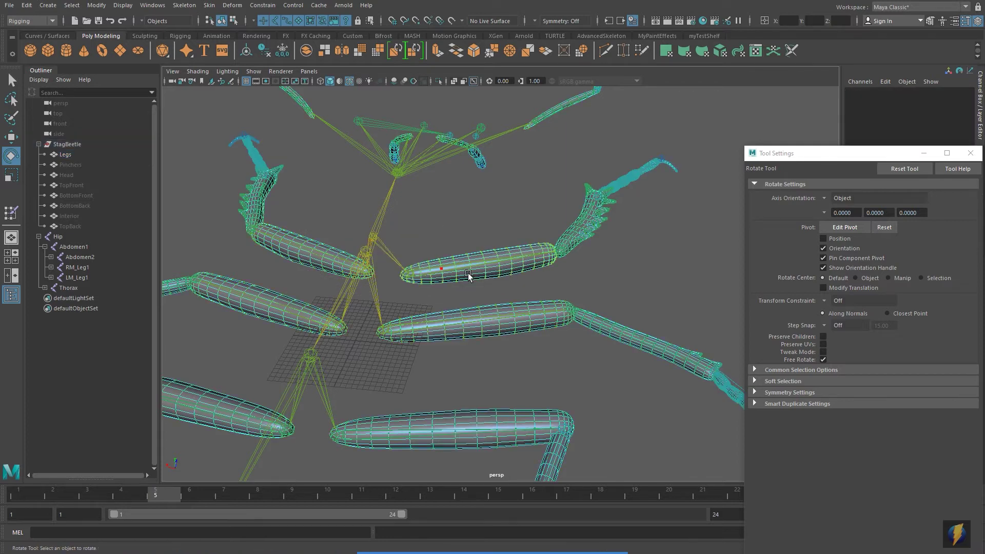
{"action": "left_click_drag", "start_coordinate": [468, 342], "coordinate": [445, 408], "text": "alt"}
{"action": "scroll", "coordinate": [454, 366], "scroll_direction": "up", "scroll_amount": 4}
{"action": "middle_click_drag", "start_coordinate": [484, 380], "coordinate": [501, 375], "text": "alt"}
{"action": "left_click", "coordinate": [474, 381]}
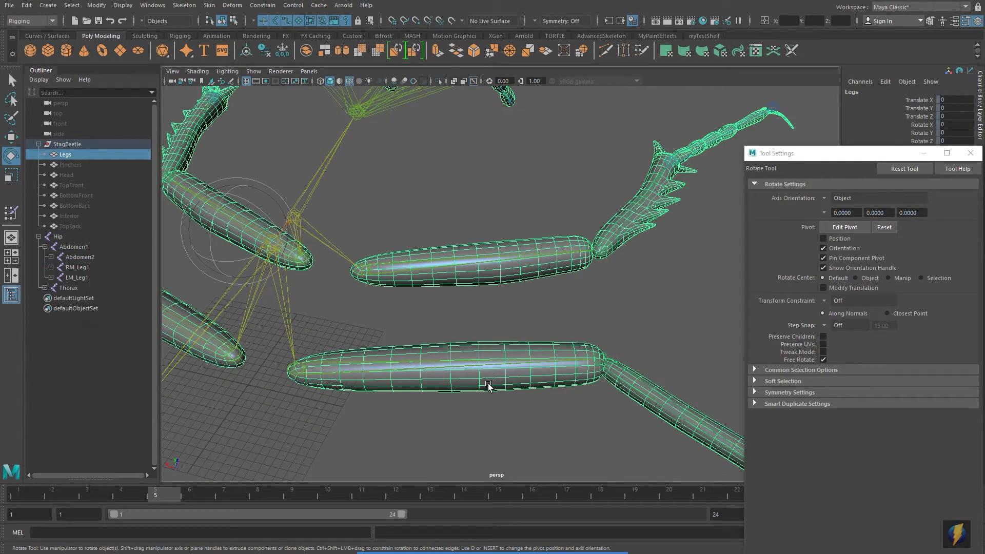
{"action": "key", "text": "F8"}
{"action": "left_click_drag", "start_coordinate": [438, 319], "coordinate": [457, 414]}
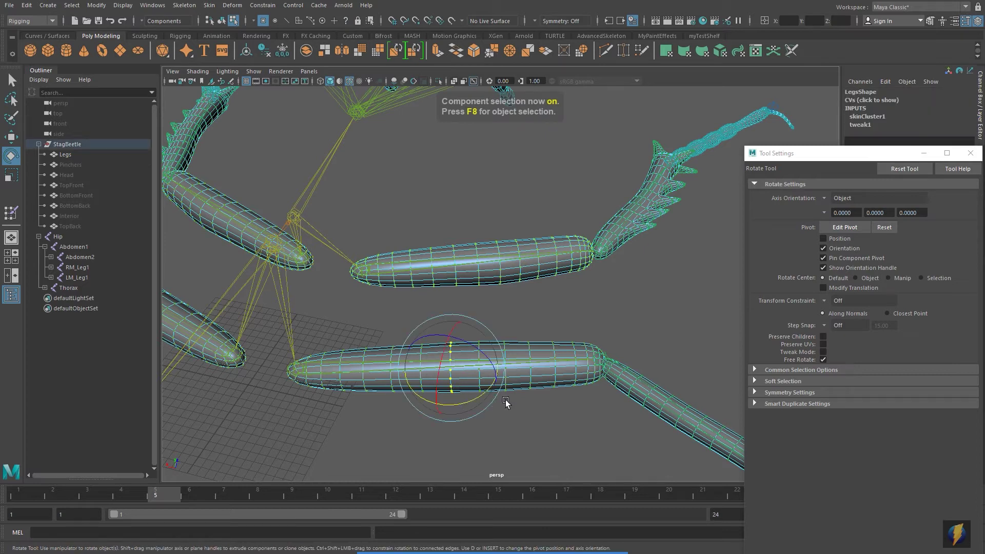
- Grow the vertex selection until it covers the entire upper segment of the middle right leg
{"action": "key", "text": "shift+period"}
{"action": "key", "text": "shift+period"}
{"action": "key", "text": "shift+period"}
{"action": "key", "text": "shift+period"}
{"action": "key", "text": "shift+period"}
{"action": "key", "text": "shift+period"}
{"action": "key", "text": "shift+period"}
{"action": "key", "text": "shift+period"}
{"action": "key", "text": "shift+period"}
{"action": "key", "text": "shift+period"}
{"action": "key", "text": "shift+period"}
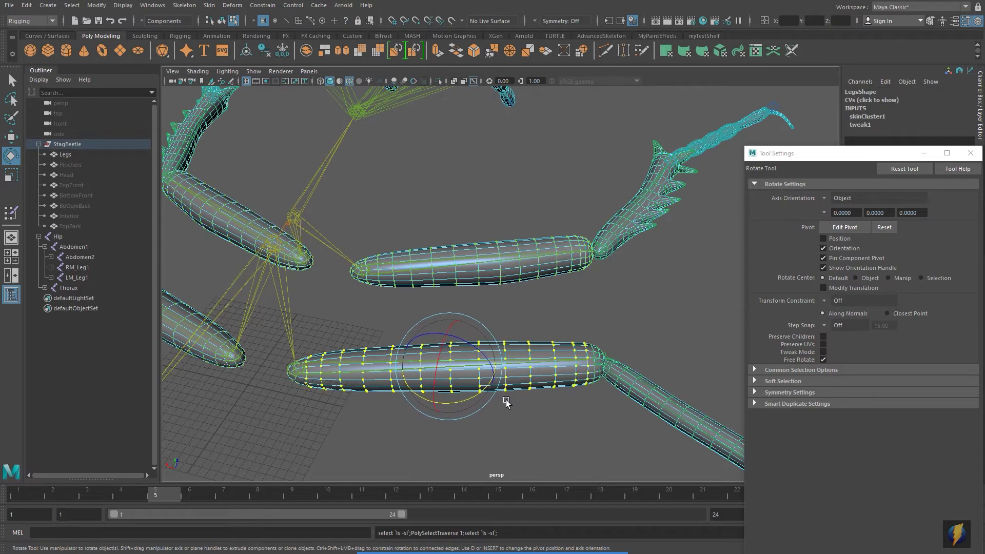
{"action": "left_click_drag", "start_coordinate": [405, 401], "coordinate": [447, 359], "text": "alt"}
{"action": "middle_click_drag", "start_coordinate": [524, 339], "coordinate": [508, 345], "text": "alt"}
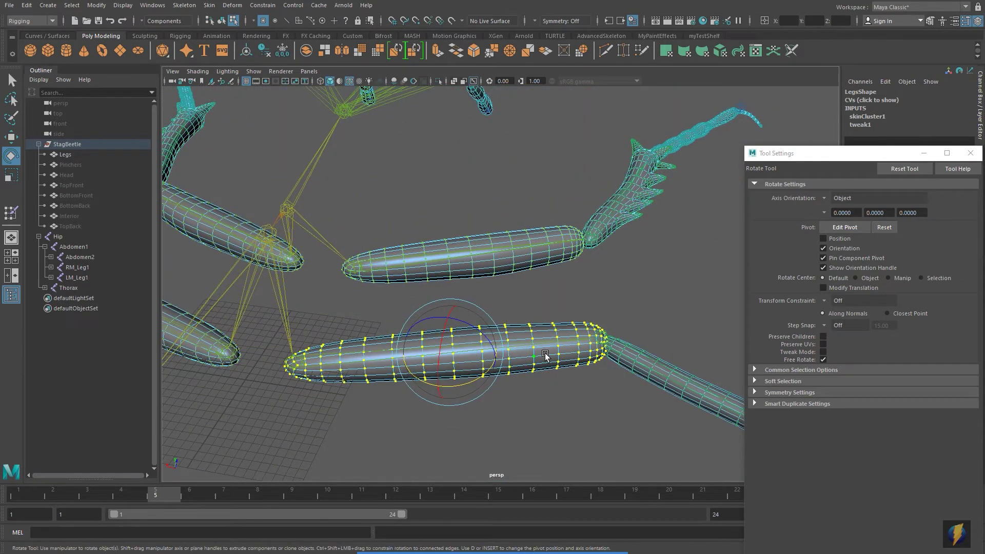
{"action": "middle_click_drag", "start_coordinate": [576, 349], "coordinate": [436, 300], "text": "alt"}
{"action": "scroll", "coordinate": [436, 298], "scroll_direction": "down", "scroll_amount": 3}
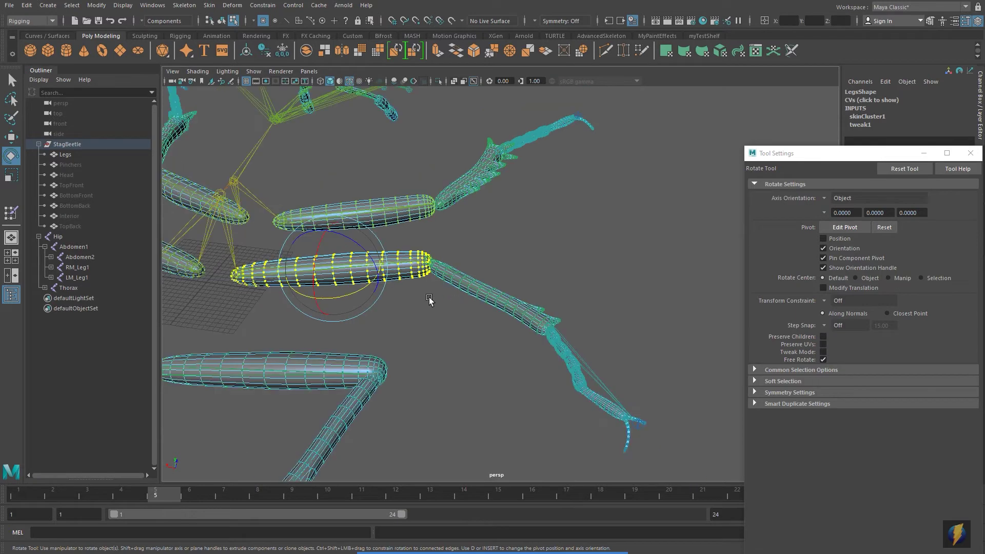
- Open the Component Editor for the selected vertices of the middle right leg's upper segment
{"action": "right_click_drag", "start_coordinate": [447, 331], "coordinate": [482, 333], "text": "alt"}
{"action": "middle_click_drag", "start_coordinate": [483, 333], "coordinate": [537, 340], "text": "alt"}
{"action": "scroll", "coordinate": [533, 340], "scroll_direction": "up", "scroll_amount": 4}
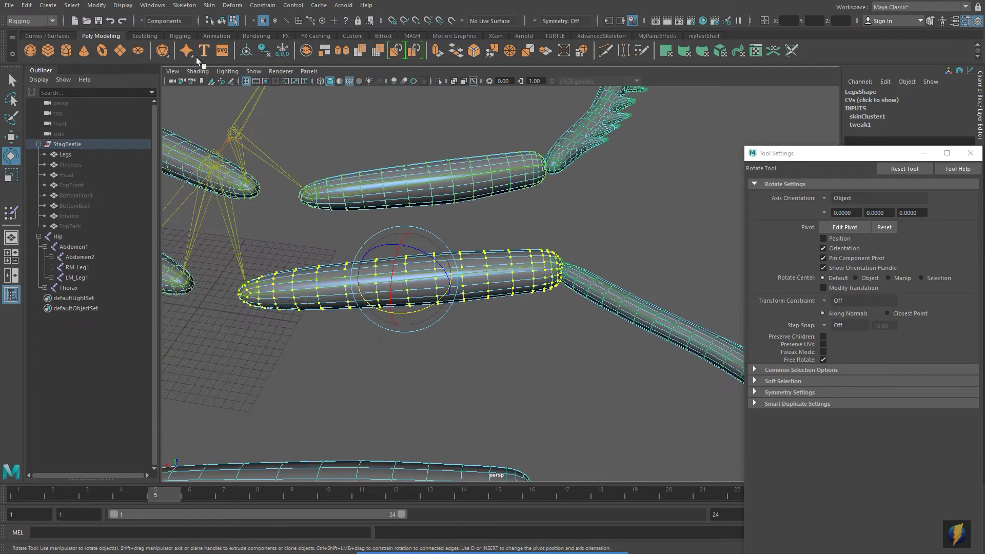
{"action": "left_click", "coordinate": [154, 7]}
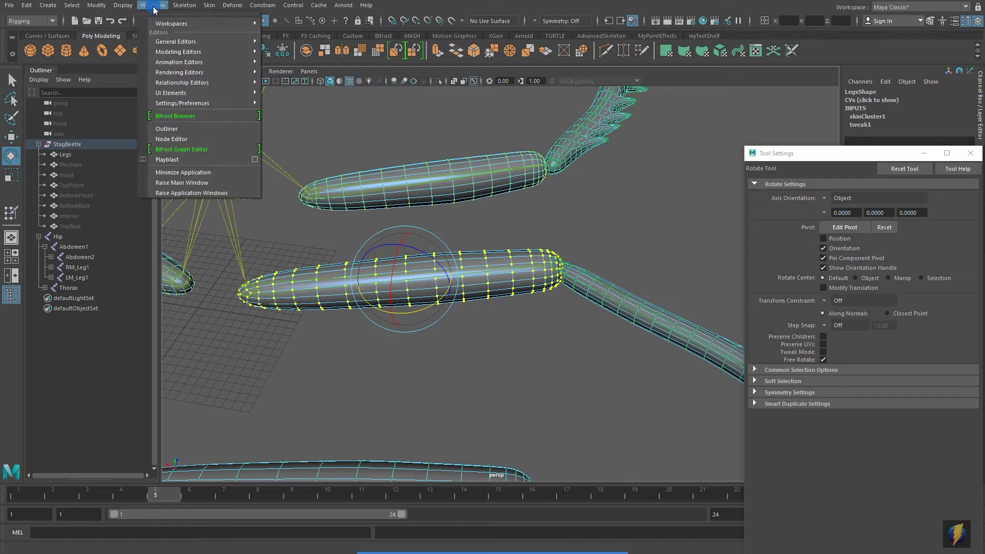
{"action": "mouse_move", "coordinate": [160, 42]}
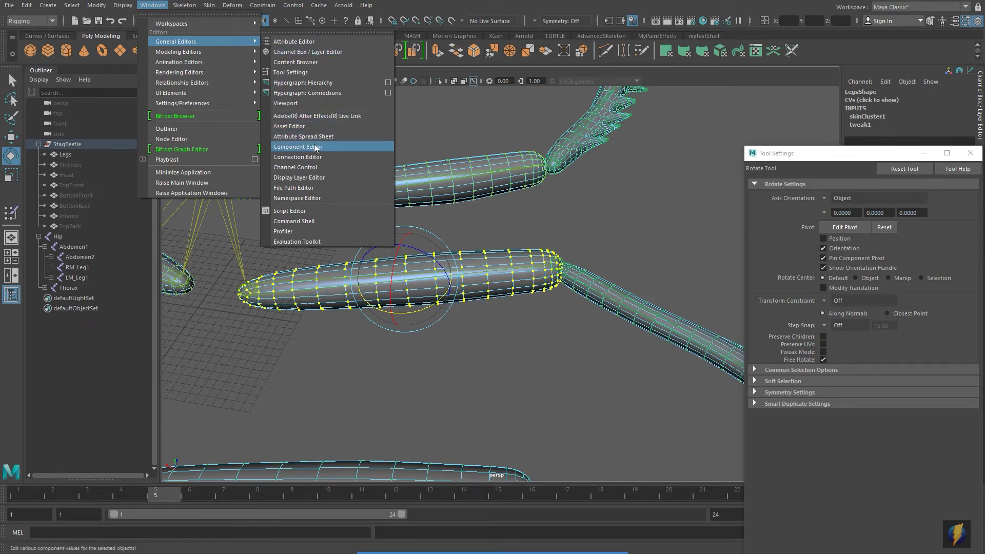
{"action": "left_click", "coordinate": [341, 146]}
- Enlarge the Component Editor to fit all the joint weight columns and more vertex rows, and move it partly off the leg
{"action": "left_click_drag", "start_coordinate": [297, 96], "coordinate": [323, 38]}
{"action": "left_click_drag", "start_coordinate": [397, 80], "coordinate": [756, 80]}
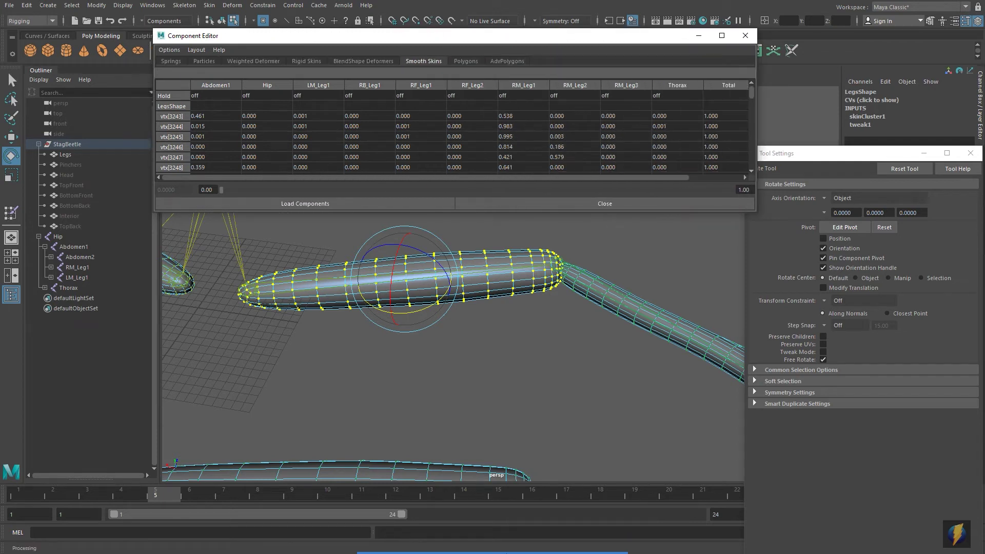
{"action": "mouse_move", "coordinate": [504, 338]}
{"action": "left_mouse_down"}
{"action": "mouse_move", "coordinate": [432, 61]}
{"action": "mouse_move", "coordinate": [302, 101]}
{"action": "mouse_move", "coordinate": [214, 85]}
{"action": "mouse_move", "coordinate": [644, 79]}
{"action": "mouse_move", "coordinate": [222, 208]}
{"action": "mouse_move", "coordinate": [176, 110]}
{"action": "mouse_move", "coordinate": [170, 162]}
{"action": "mouse_move", "coordinate": [176, 124]}
{"action": "mouse_move", "coordinate": [176, 148]}
{"action": "left_mouse_up"}
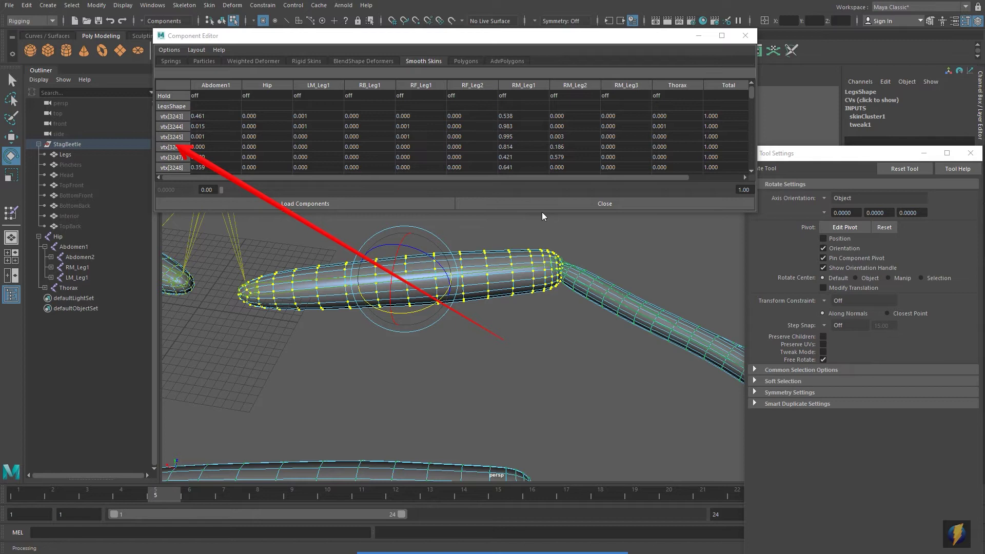
{"action": "left_click_drag", "start_coordinate": [542, 211], "coordinate": [551, 349]}
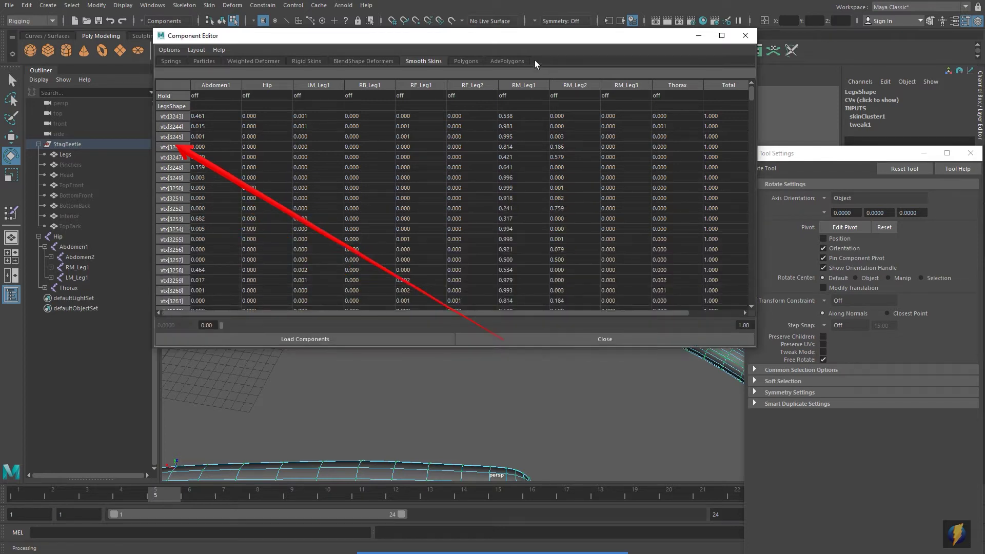
{"action": "left_click_drag", "start_coordinate": [485, 39], "coordinate": [702, 49]}
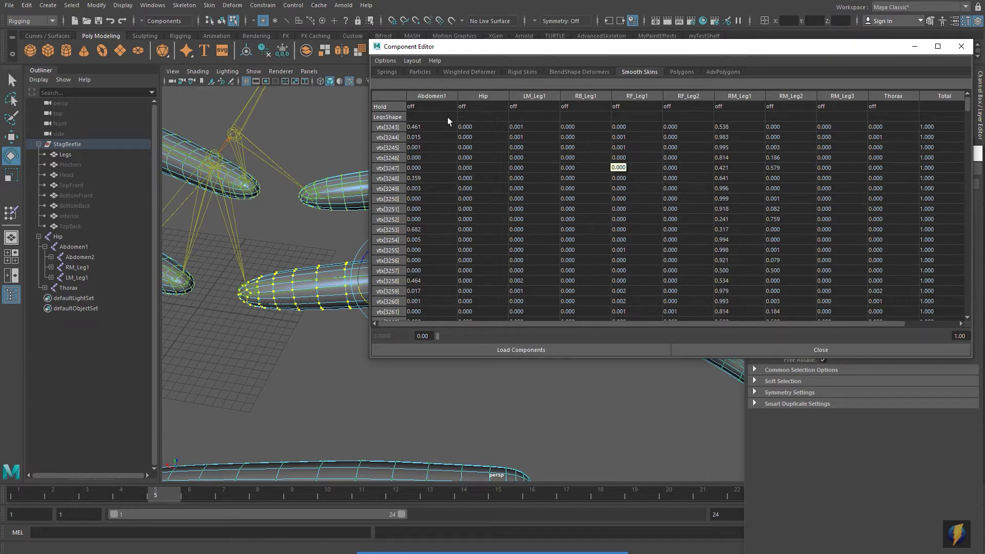
- Turn Hide Zero Columns off in the Component Editor to list every joint, and turn it back on
{"action": "left_click", "coordinate": [383, 60]}
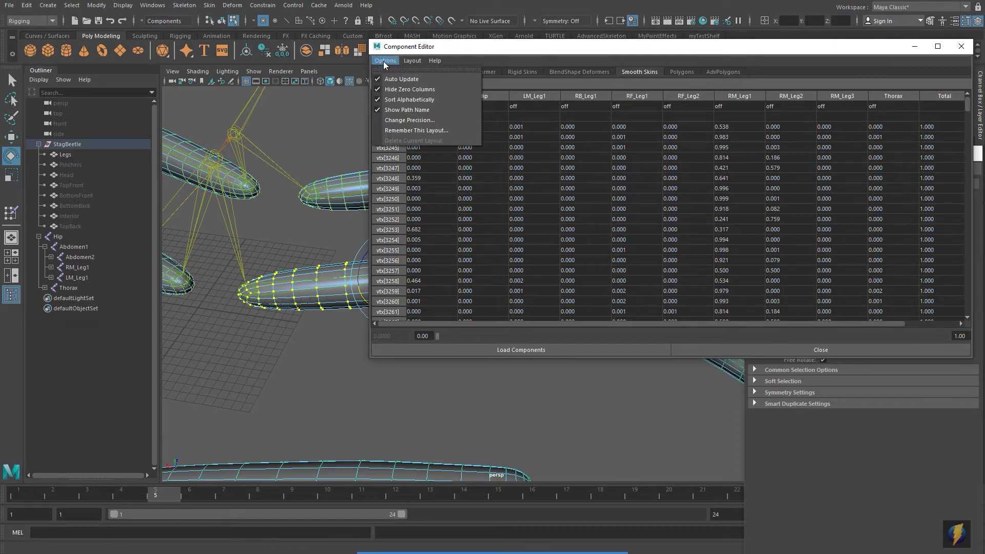
{"action": "left_click", "coordinate": [403, 90]}
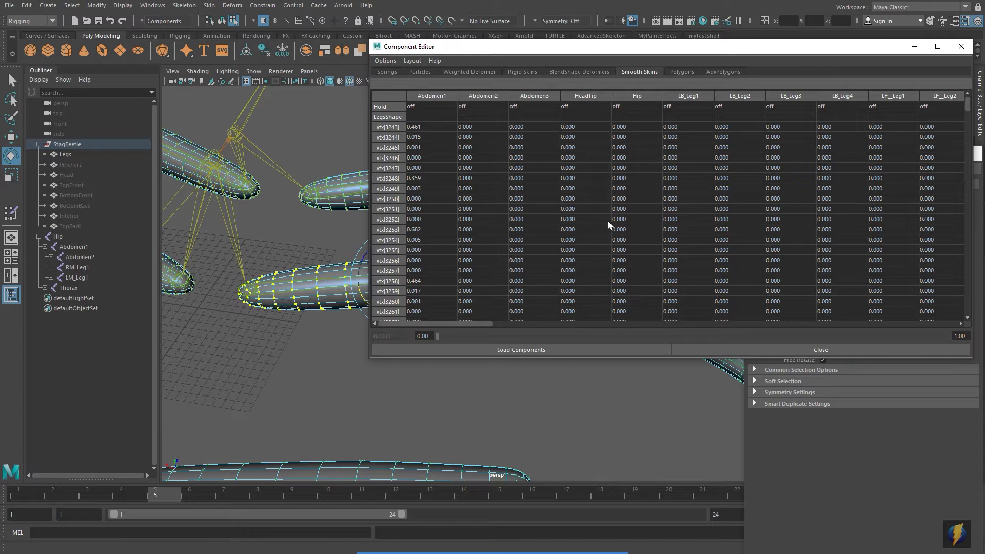
{"action": "left_click", "coordinate": [386, 61]}
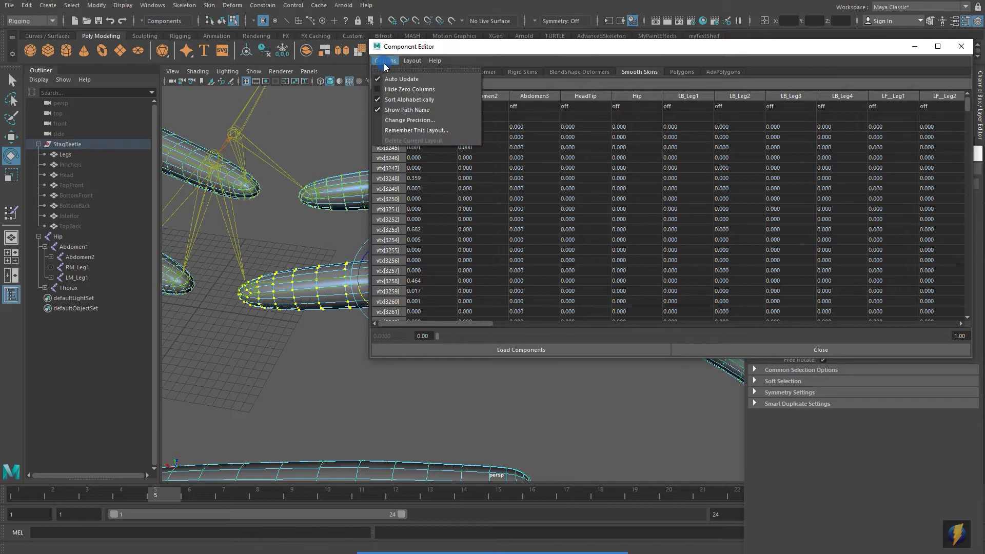
{"action": "left_click", "coordinate": [403, 90]}
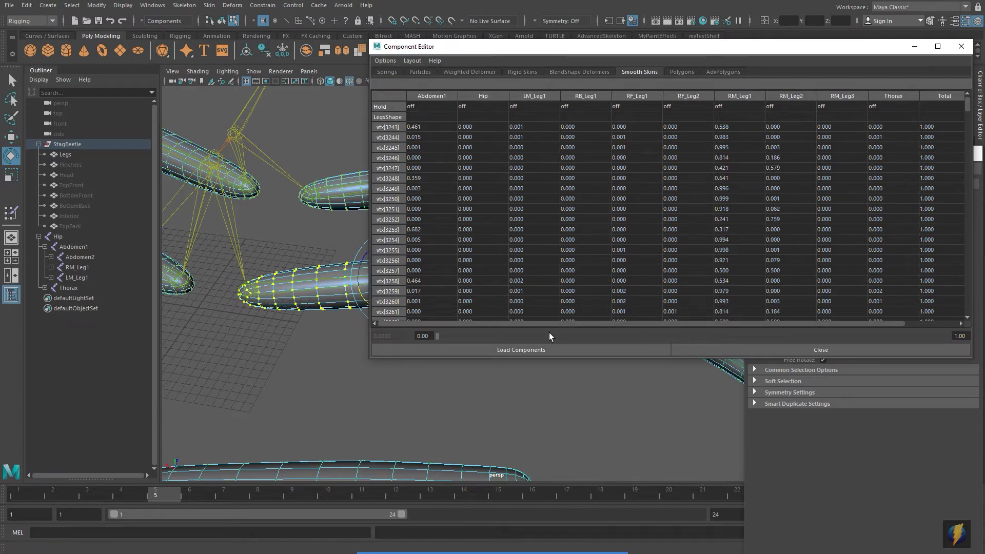
- Move the Component Editor off the leg, return the mesh to object mode and select the whole Legs mesh
{"action": "mouse_move", "coordinate": [532, 552]}
{"action": "left_click", "coordinate": [532, 535]}
{"action": "left_click", "coordinate": [571, 241]}
{"action": "mouse_move", "coordinate": [571, 241]}
{"action": "left_mouse_down"}
{"action": "mouse_move", "coordinate": [613, 143]}
{"action": "mouse_move", "coordinate": [620, 152]}
{"action": "mouse_move", "coordinate": [674, 149]}
{"action": "mouse_move", "coordinate": [726, 191]}
{"action": "mouse_move", "coordinate": [631, 185]}
{"action": "mouse_move", "coordinate": [623, 153]}
{"action": "left_mouse_up"}
{"action": "mouse_move", "coordinate": [546, 53]}
{"action": "left_mouse_down"}
{"action": "mouse_move", "coordinate": [672, 64]}
{"action": "mouse_move", "coordinate": [599, 124]}
{"action": "left_mouse_up"}
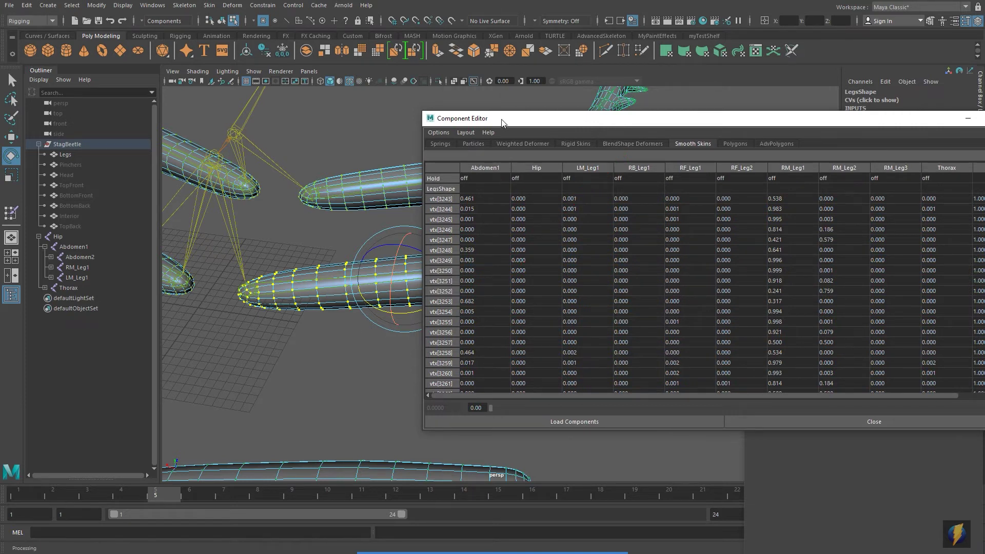
{"action": "right_click_drag", "start_coordinate": [331, 282], "coordinate": [333, 235]}
{"action": "left_click", "coordinate": [333, 233]}
{"action": "left_click", "coordinate": [335, 268]}
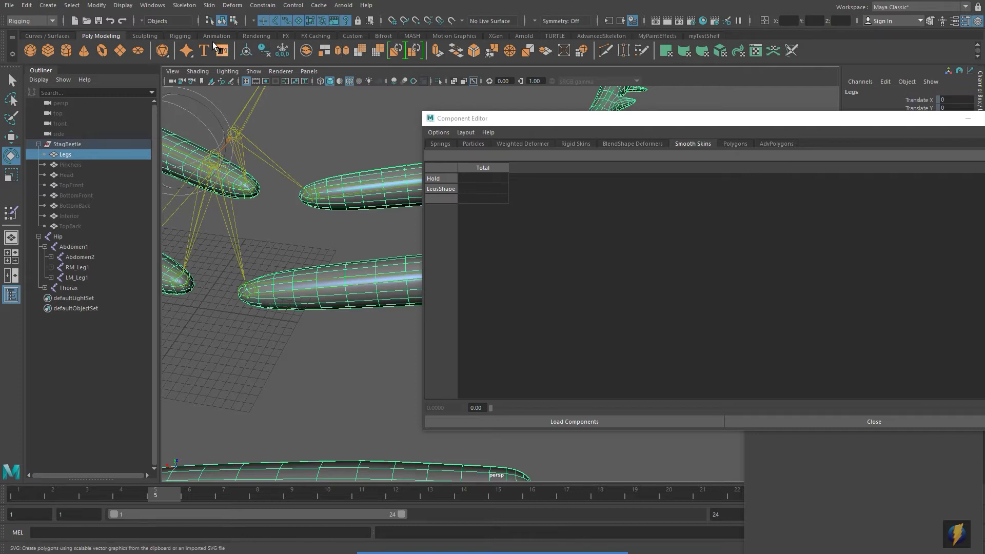
- Prune the small skin weights of the Legs mesh below 0.05 and close the prune options
{"action": "left_click", "coordinate": [209, 6]}
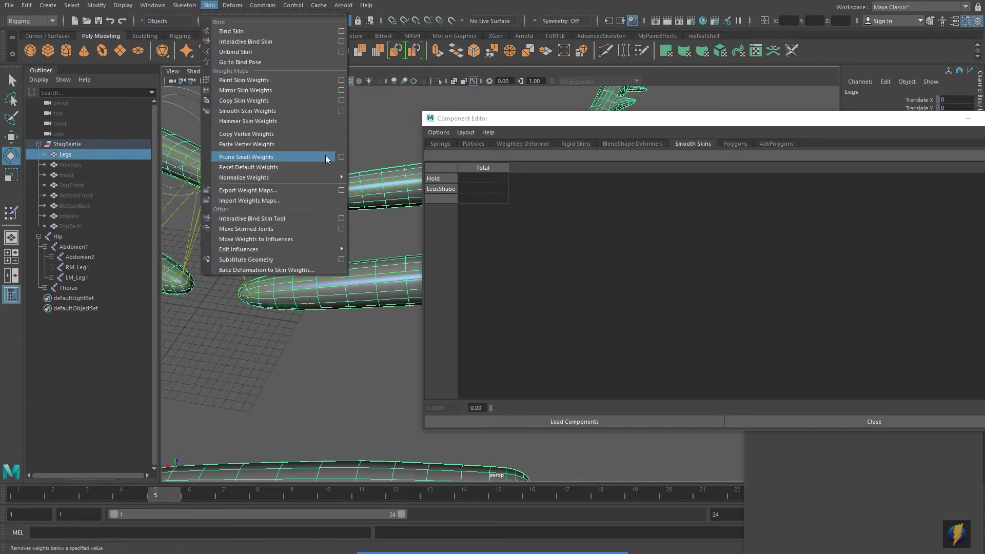
{"action": "left_click", "coordinate": [341, 157]}
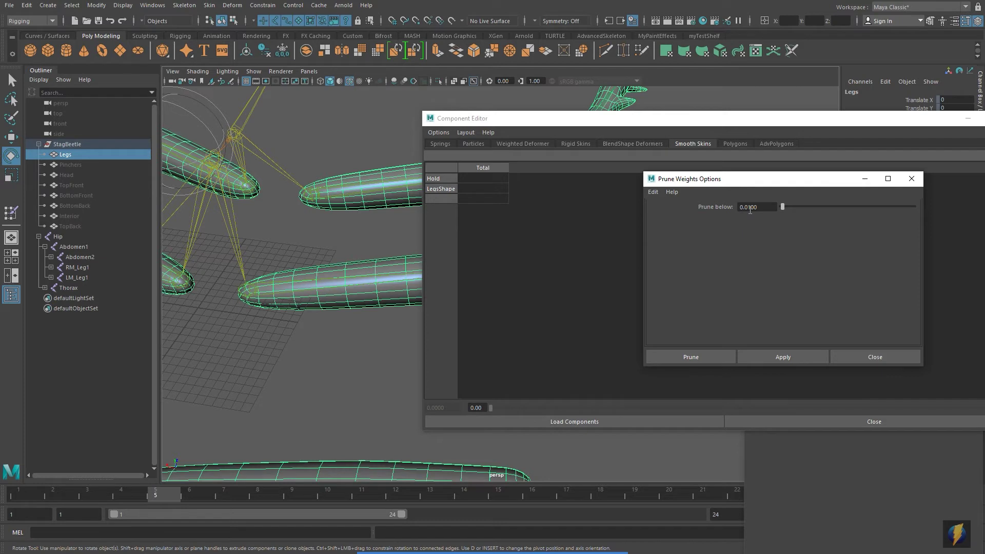
{"action": "left_click_drag", "start_coordinate": [750, 207], "coordinate": [766, 208]}
{"action": "left_click", "coordinate": [783, 356]}
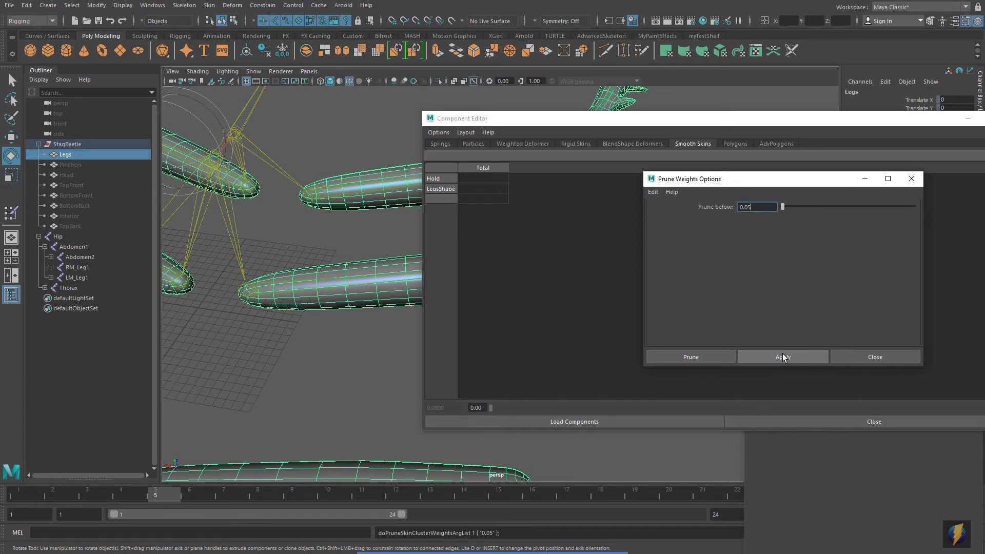
{"action": "left_click", "coordinate": [869, 357]}
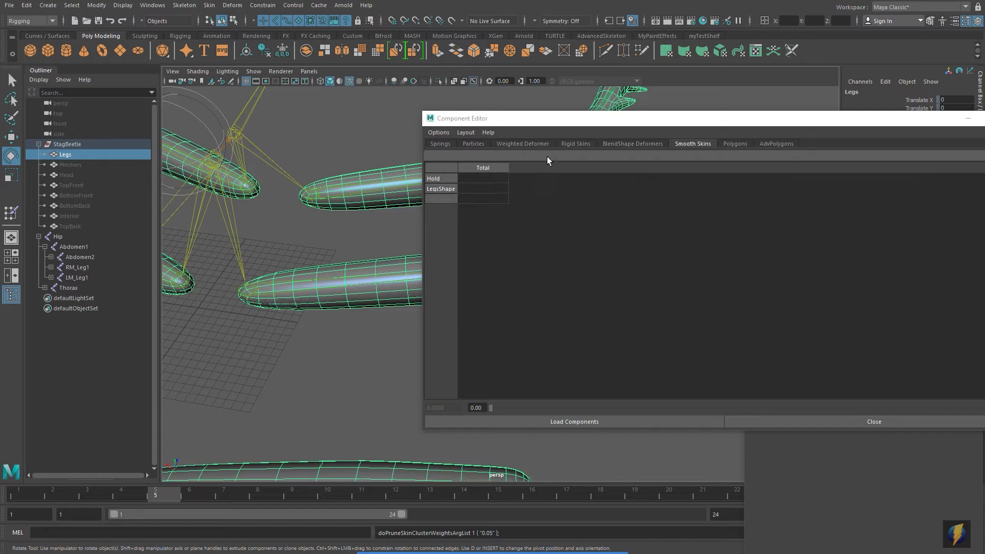
- Switch the Legs mesh back to vertex selection and place the Component Editor beside the leg with its pruned weights in view
{"action": "left_click_drag", "start_coordinate": [545, 122], "coordinate": [606, 341]}
{"action": "right_click", "coordinate": [464, 260]}
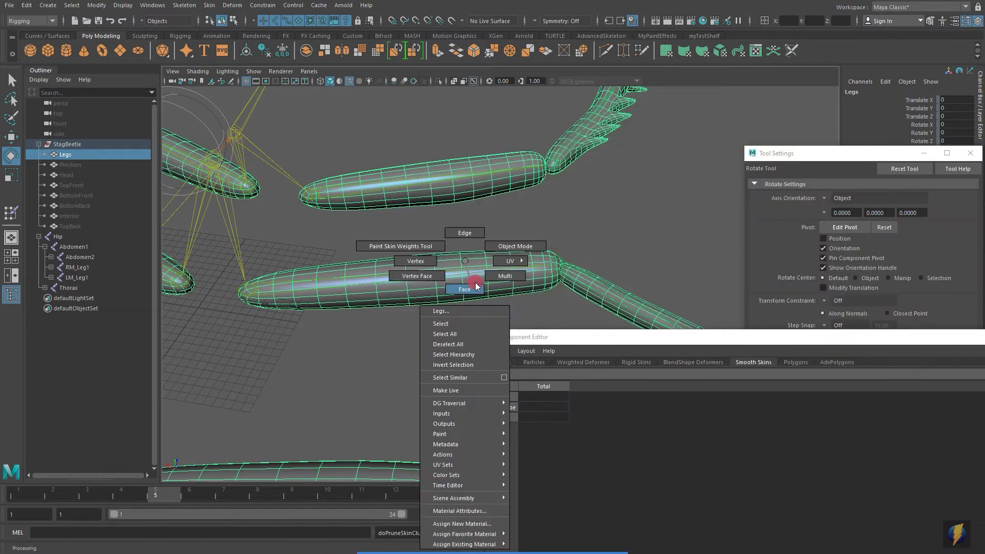
{"action": "right_click_drag", "start_coordinate": [458, 261], "coordinate": [416, 262]}
{"action": "left_click_drag", "start_coordinate": [618, 341], "coordinate": [612, 156]}
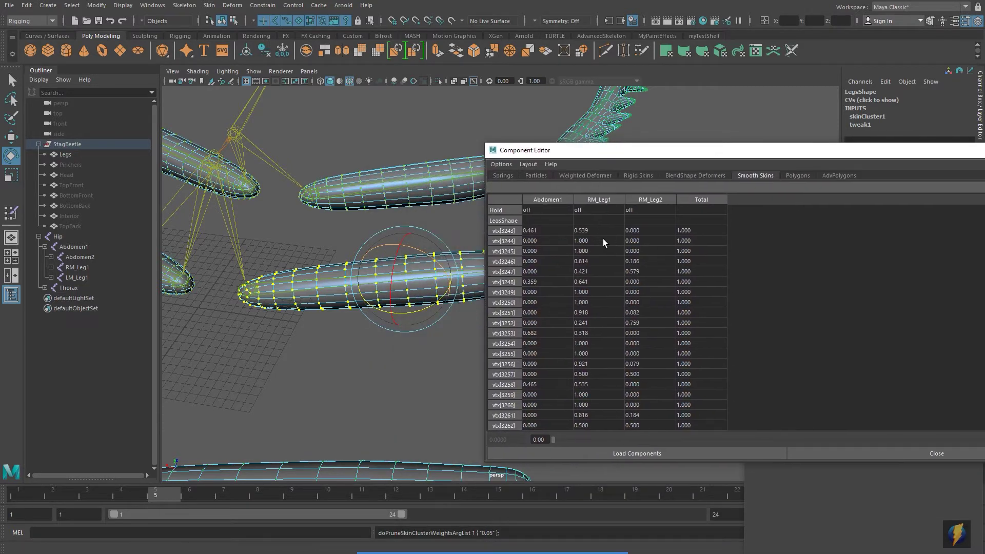
- Select the RM_Leg1 weights of all the upper segment's vertices and raise them to 1
{"action": "left_click_drag", "start_coordinate": [377, 324], "coordinate": [294, 266], "text": "alt"}
{"action": "middle_click_drag", "start_coordinate": [363, 273], "coordinate": [391, 252], "text": "alt"}
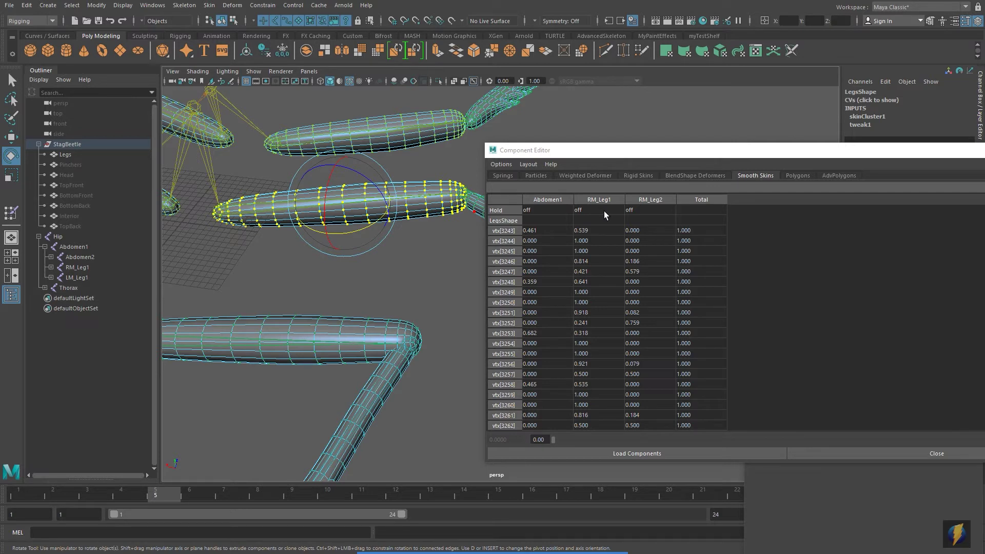
{"action": "left_click", "coordinate": [596, 229]}
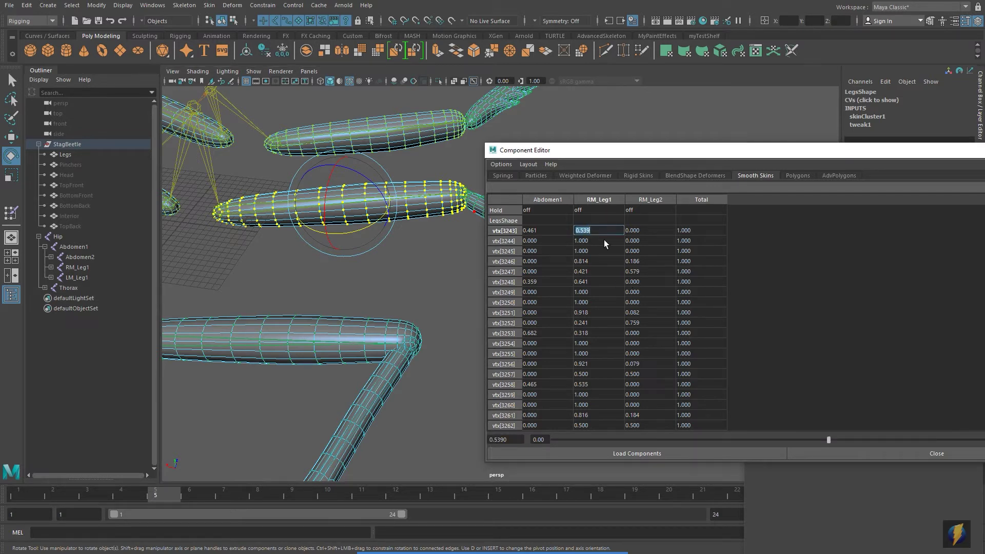
{"action": "scroll", "coordinate": [600, 241], "scroll_direction": "down", "scroll_amount": 12}
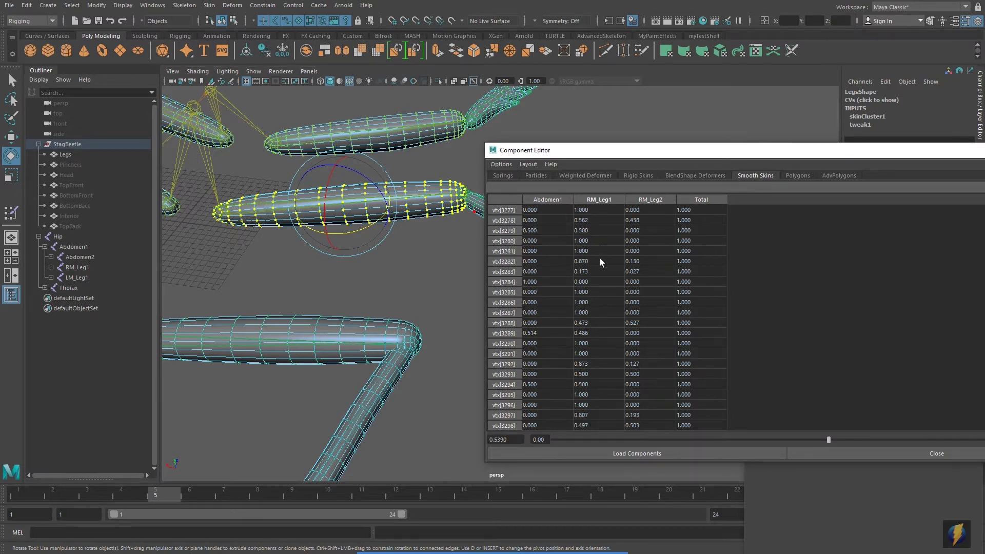
{"action": "scroll", "coordinate": [601, 272], "scroll_direction": "down", "scroll_amount": 7}
{"action": "left_click_drag", "start_coordinate": [620, 151], "coordinate": [472, 127]}
{"action": "left_click_drag", "start_coordinate": [936, 227], "coordinate": [951, 396]}
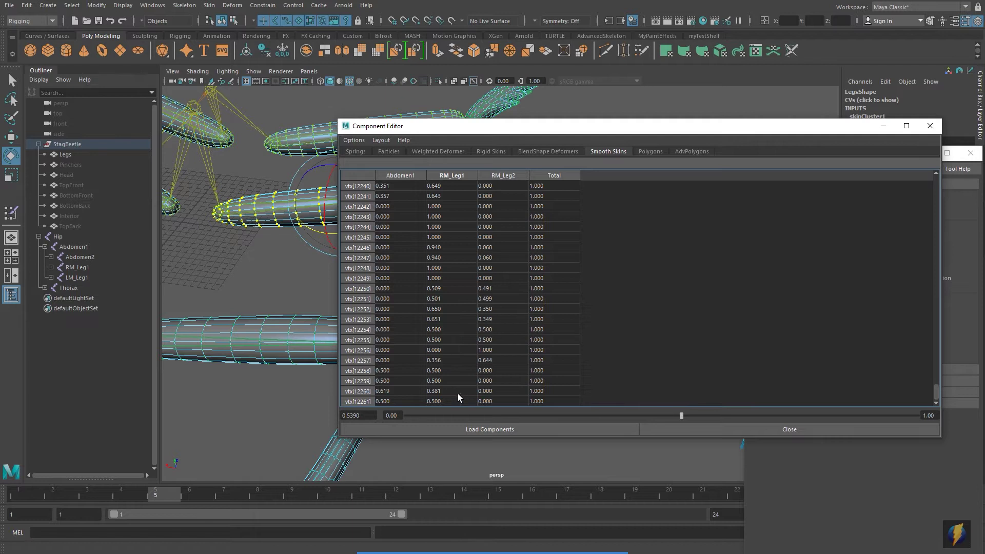
{"action": "left_click", "coordinate": [443, 400], "text": "shift"}
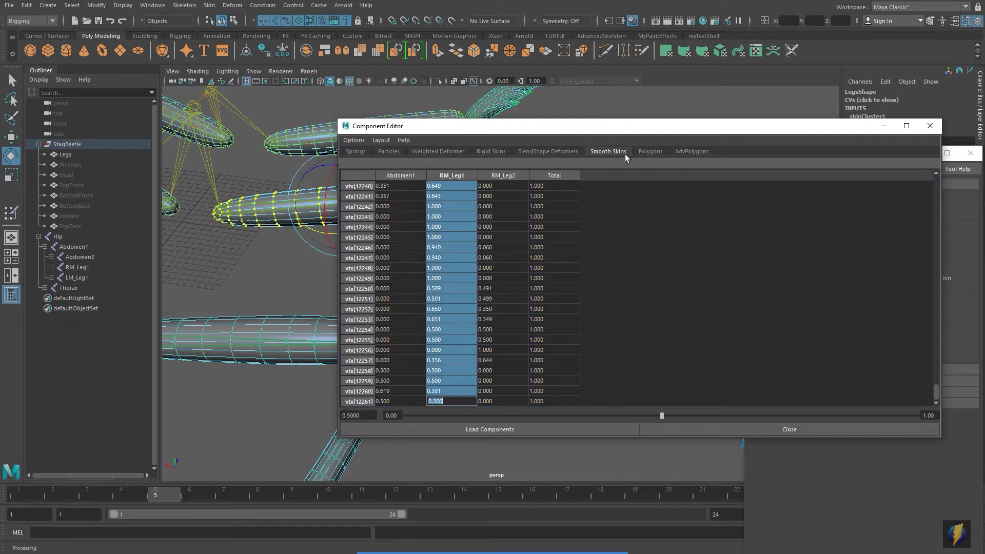
{"action": "left_click_drag", "start_coordinate": [662, 415], "coordinate": [981, 414]}
{"action": "left_click_drag", "start_coordinate": [490, 126], "coordinate": [651, 216]}
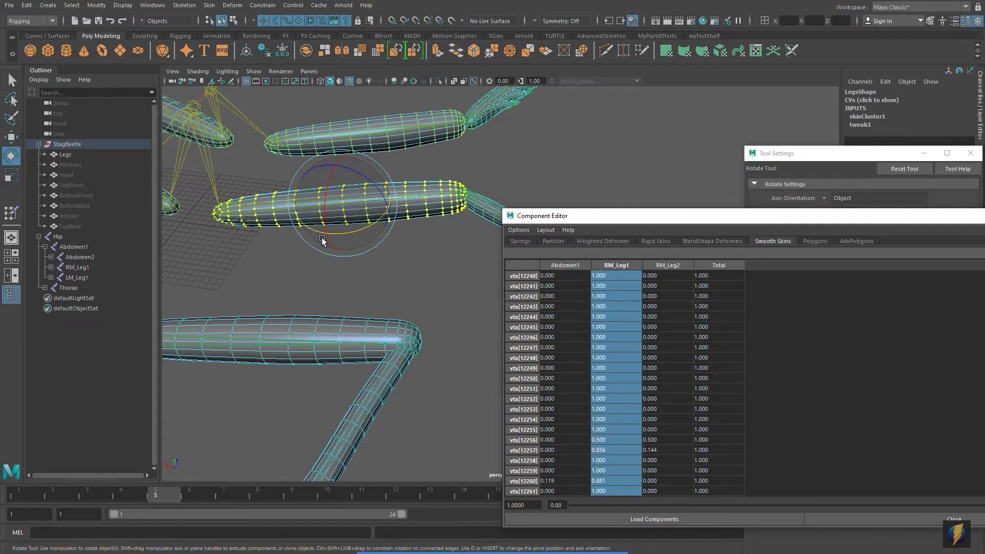
- Select a band of vertices around the second segment of the middle right leg in component mode
{"action": "middle_click_drag", "start_coordinate": [365, 253], "coordinate": [259, 236], "text": "alt"}
{"action": "left_click_drag", "start_coordinate": [292, 245], "coordinate": [331, 253], "text": "alt"}
{"action": "middle_click_drag", "start_coordinate": [359, 234], "coordinate": [268, 208], "text": "alt"}
{"action": "left_click_drag", "start_coordinate": [268, 208], "coordinate": [308, 230], "text": "alt"}
{"action": "left_click_drag", "start_coordinate": [361, 249], "coordinate": [374, 296]}
{"action": "left_click", "coordinate": [417, 286]}
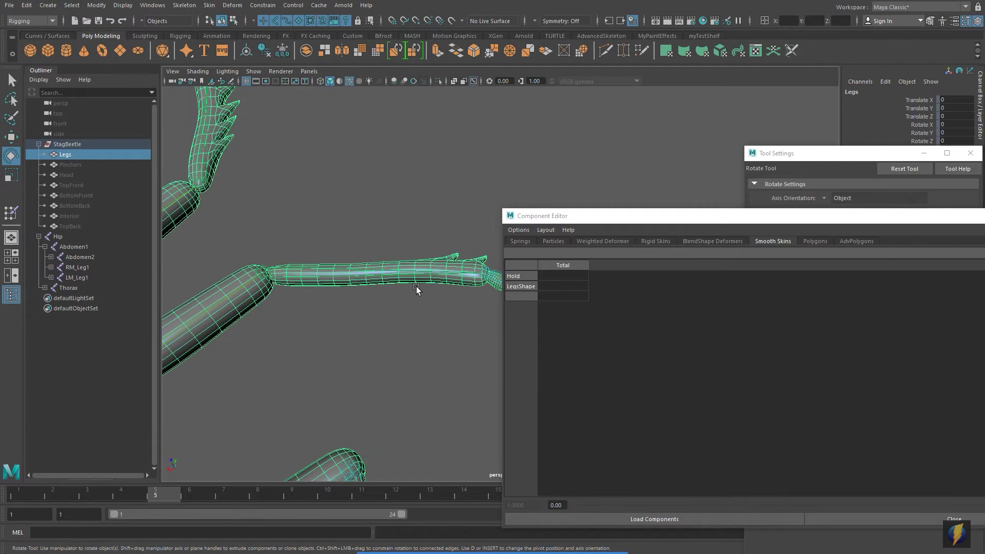
{"action": "key", "text": "F8"}
{"action": "left_click_drag", "start_coordinate": [365, 246], "coordinate": [374, 294]}
- Grow the vertex selection until it covers the entire second segment of the middle right leg, including its spikes
{"action": "key", "text": "shift+period"}
{"action": "key", "text": "shift+period"}
{"action": "key", "text": "shift+period"}
{"action": "key", "text": "shift+period"}
{"action": "key", "text": "shift+period"}
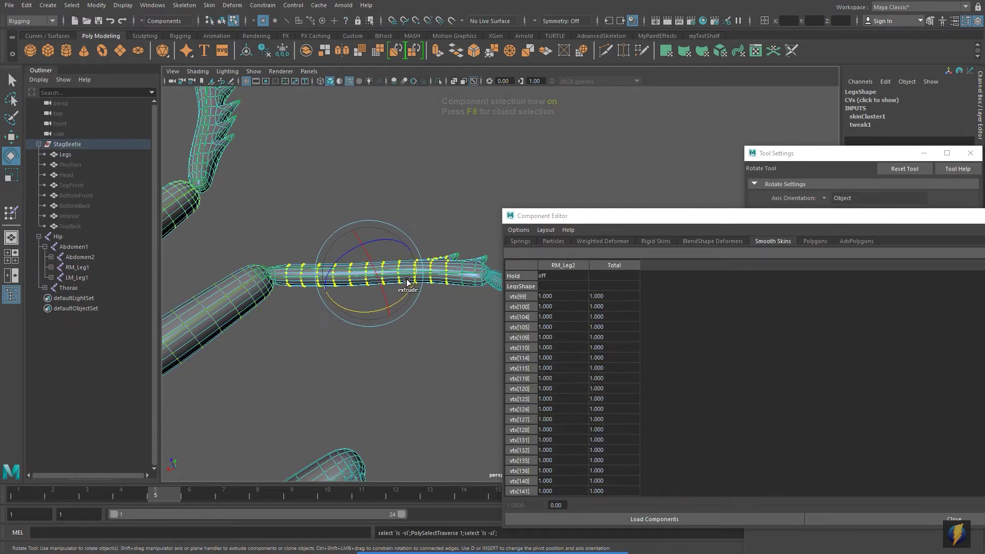
{"action": "key", "text": "shift+period"}
{"action": "key", "text": "shift+period"}
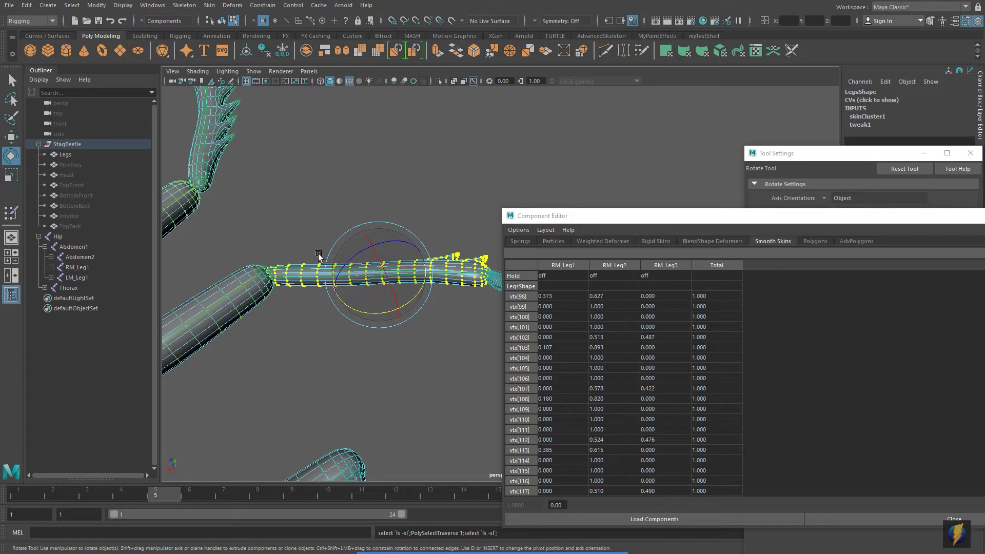
- Select the RM_Leg2 weights of all the second segment's vertices and raise them towards 1
{"action": "left_click_drag", "start_coordinate": [683, 219], "coordinate": [662, 133]}
{"action": "left_click", "coordinate": [612, 207]}
{"action": "scroll", "coordinate": [615, 238], "scroll_direction": "down", "scroll_amount": 14}
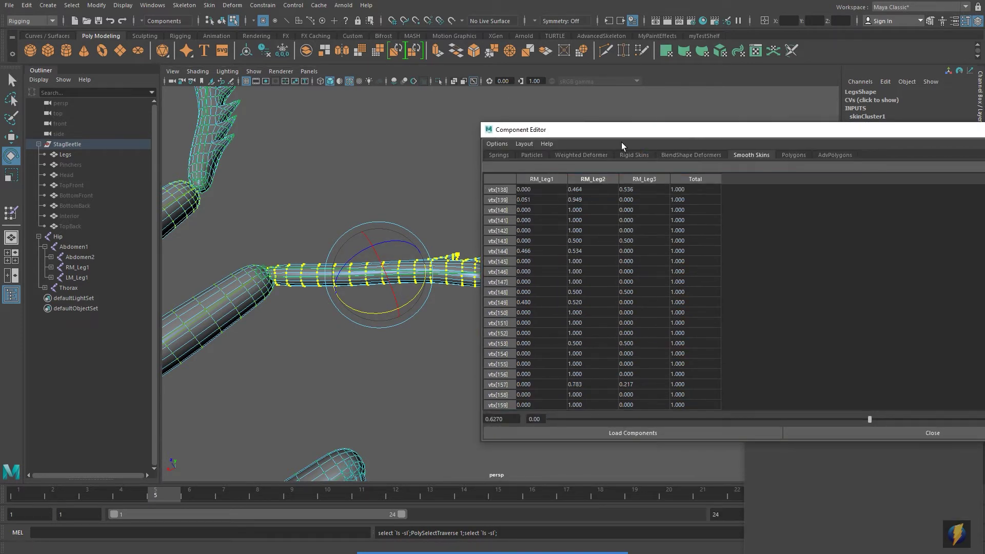
{"action": "left_click_drag", "start_coordinate": [622, 131], "coordinate": [473, 114]}
{"action": "left_click_drag", "start_coordinate": [930, 194], "coordinate": [933, 380]}
{"action": "left_click", "coordinate": [446, 386], "text": "shift"}
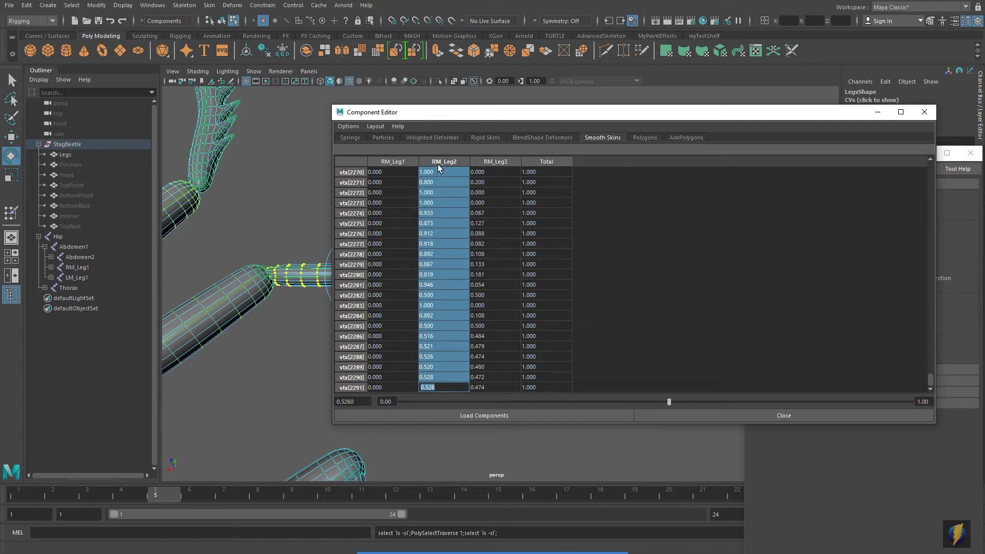
{"action": "left_click_drag", "start_coordinate": [669, 402], "coordinate": [978, 404]}
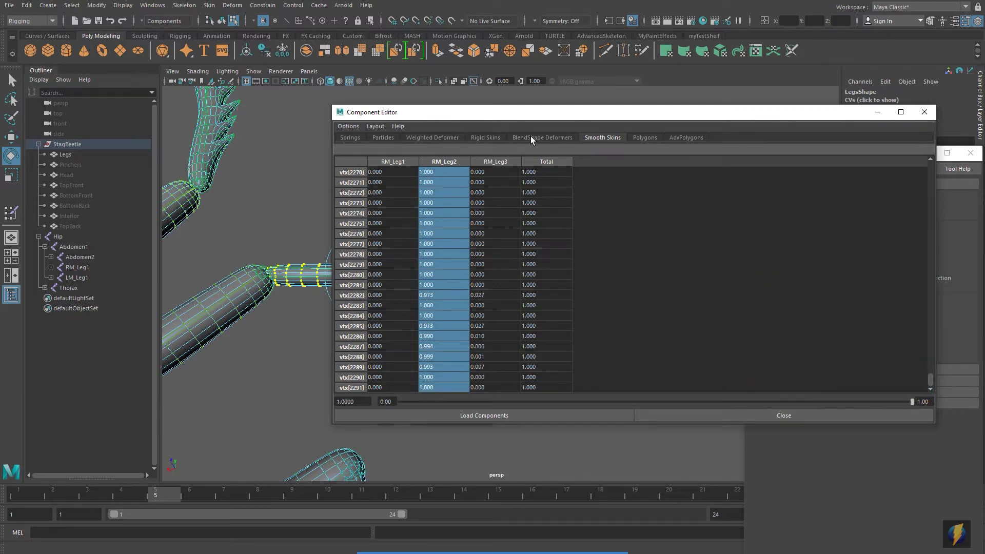
{"action": "left_click_drag", "start_coordinate": [913, 403], "coordinate": [980, 400]}
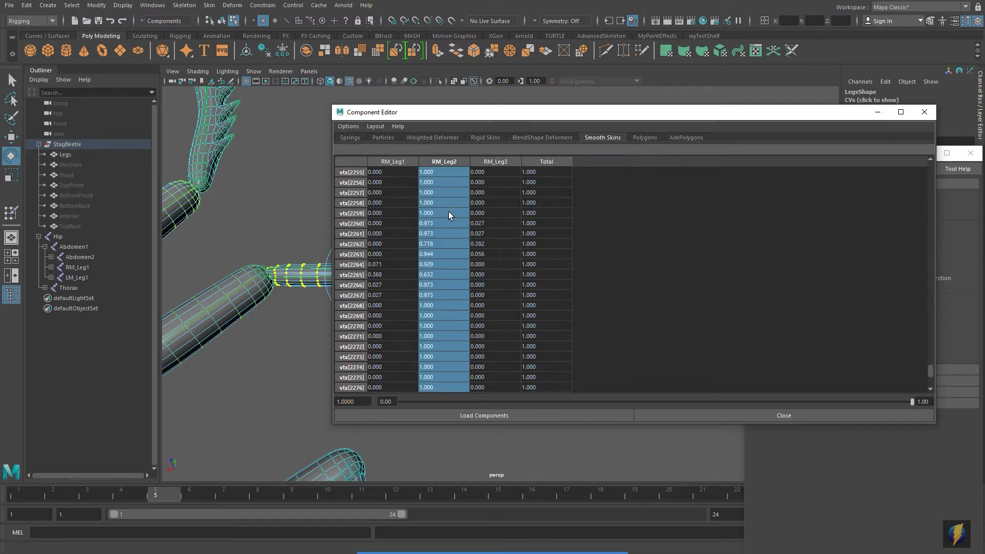
- Reselect the RM_Leg2 weights of every second-segment vertex on the middle right leg and set them to 1
{"action": "left_click", "coordinate": [932, 369]}
{"action": "left_click_drag", "start_coordinate": [932, 369], "coordinate": [925, 165]}
{"action": "double_click", "coordinate": [444, 193]}
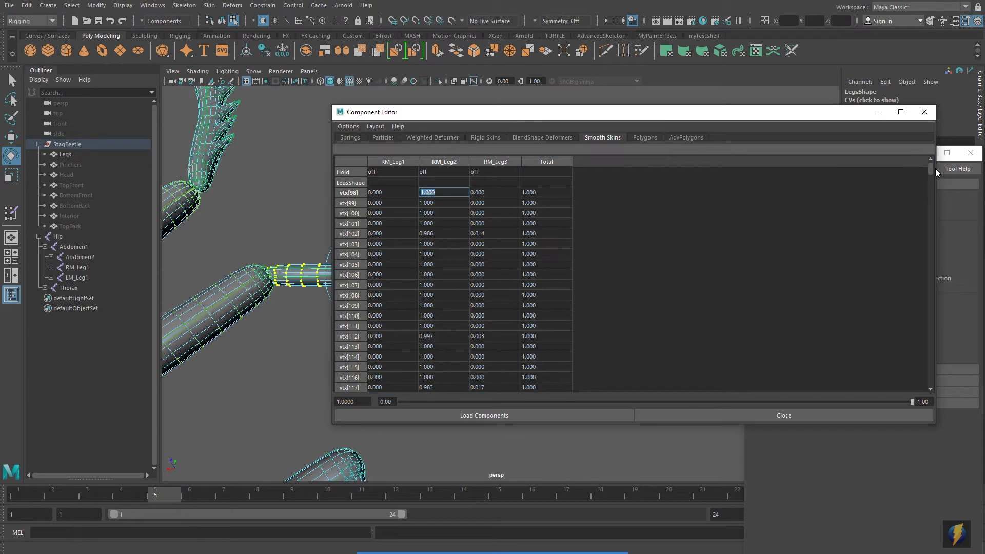
{"action": "left_click_drag", "start_coordinate": [931, 172], "coordinate": [936, 380]}
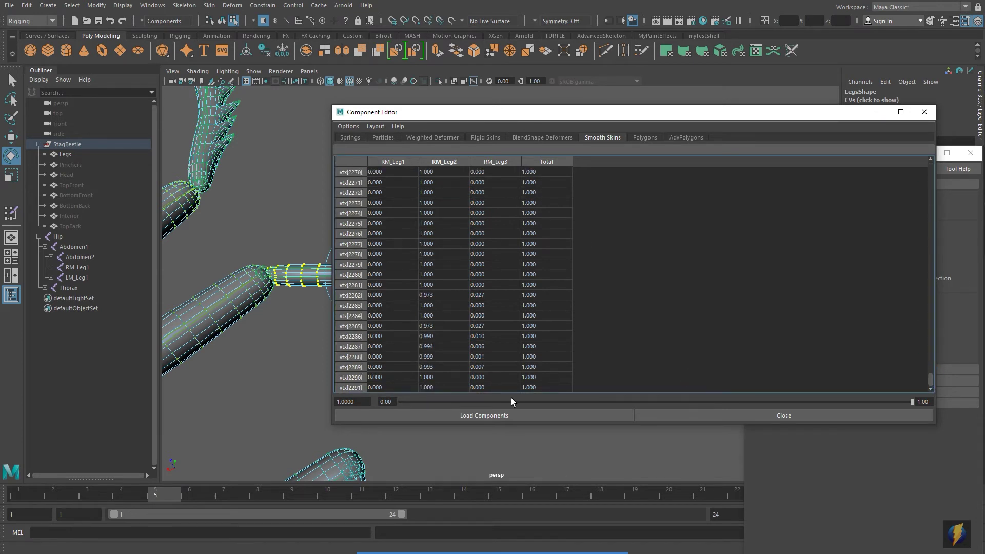
{"action": "left_click", "coordinate": [442, 386], "text": "shift"}
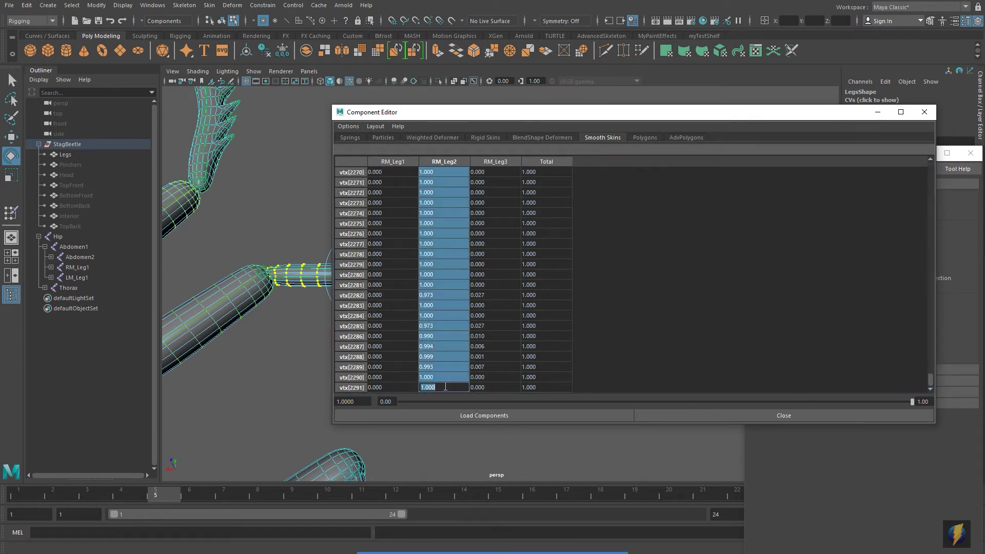
{"action": "key", "text": "Return"}
- Select a small band of vertices midway along the outermost segment of the middle right leg
{"action": "left_click_drag", "start_coordinate": [464, 113], "coordinate": [540, 337]}
{"action": "middle_click_drag", "start_coordinate": [642, 287], "coordinate": [403, 145], "text": "alt"}
{"action": "left_click_drag", "start_coordinate": [403, 145], "coordinate": [449, 259], "text": "alt"}
{"action": "left_click_drag", "start_coordinate": [400, 220], "coordinate": [433, 266]}
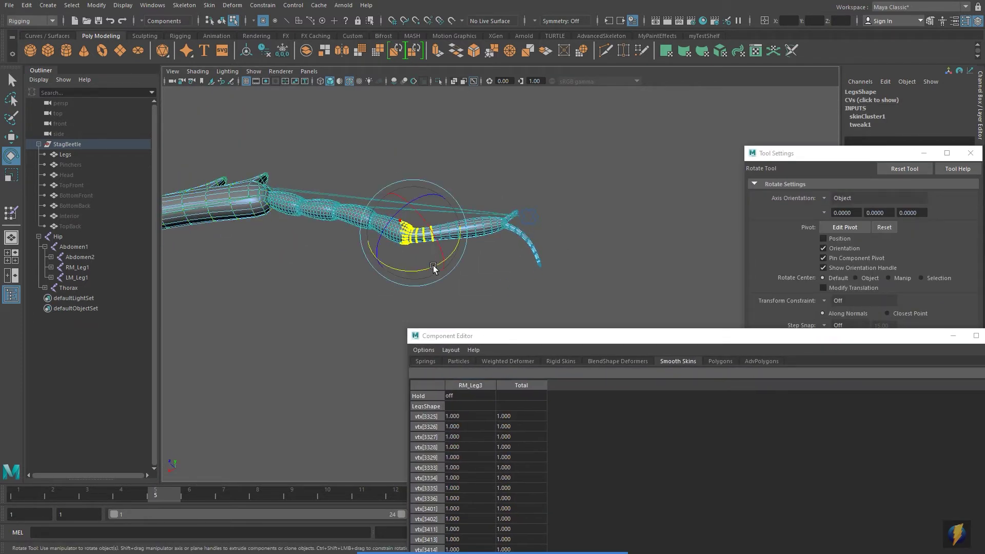
- Grow the vertex selection until it covers the middle right leg's entire outermost segment, including the claws
{"action": "key", "text": "greater"}
{"action": "key", "text": "greater"}
{"action": "key", "text": "greater"}
{"action": "key", "text": "greater"}
{"action": "key", "text": "greater"}
{"action": "key", "text": "greater"}
{"action": "key", "text": "greater"}
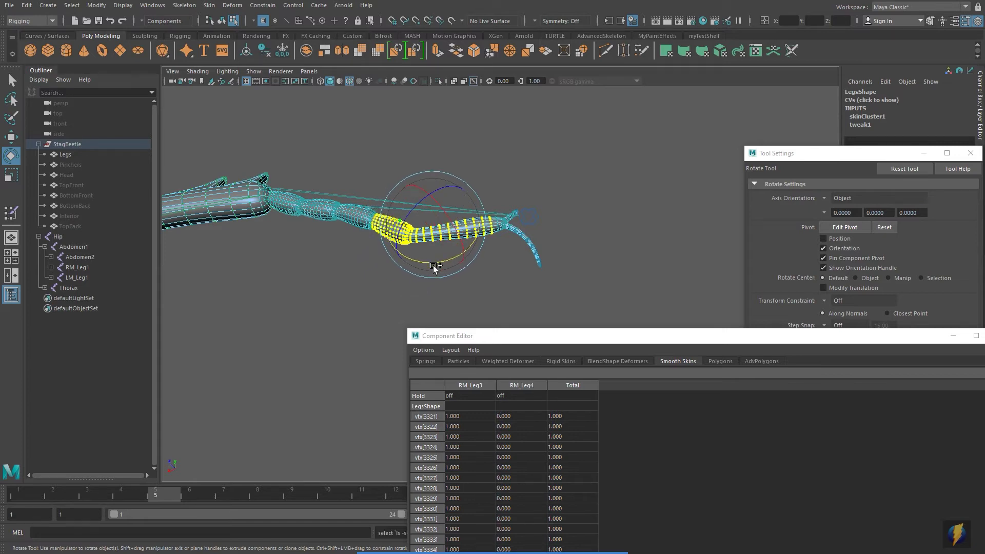
{"action": "key", "text": "greater"}
{"action": "key", "text": "greater"}
{"action": "key", "text": "greater"}
{"action": "key", "text": "greater"}
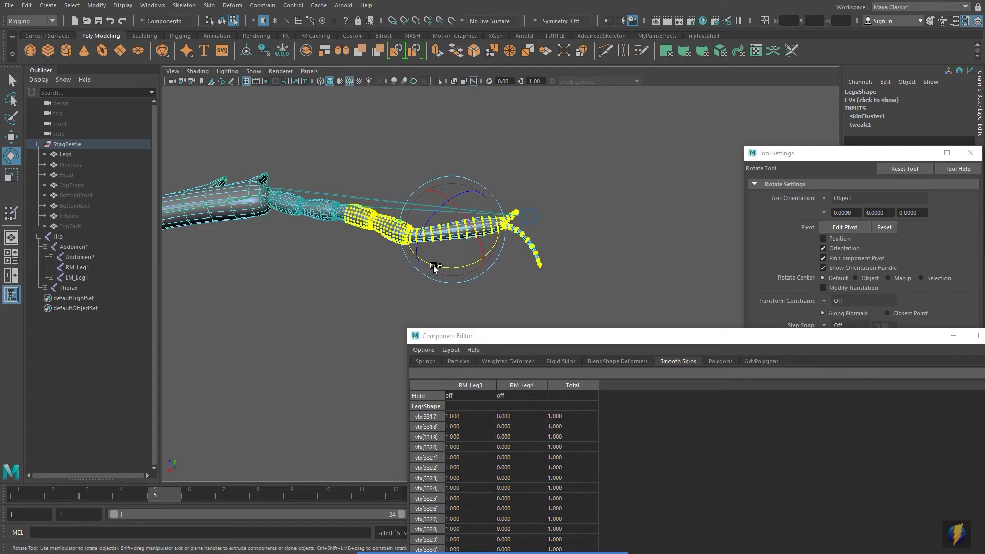
{"action": "key", "text": "greater"}
{"action": "key", "text": "greater"}
{"action": "key", "text": "greater"}
{"action": "key", "text": "greater"}
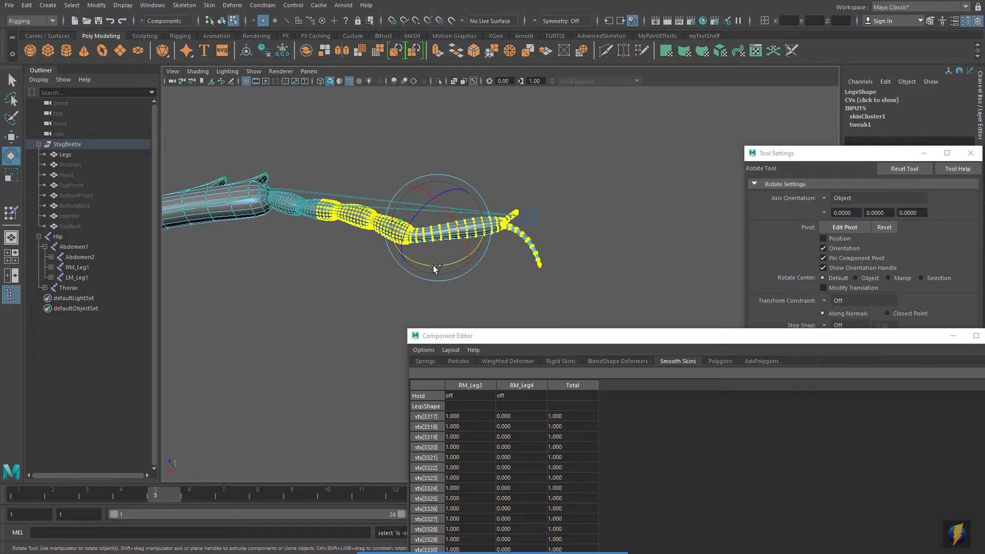
{"action": "key", "text": "greater"}
{"action": "key", "text": "greater"}
{"action": "key", "text": "greater"}
{"action": "key", "text": "greater"}
{"action": "key", "text": "greater"}
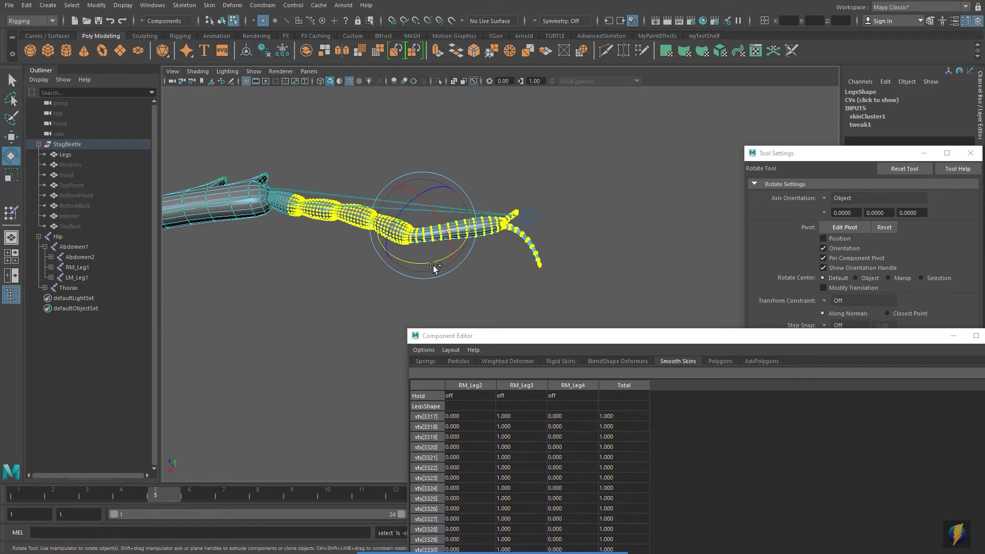
{"action": "key", "text": "greater"}
{"action": "key", "text": "greater"}
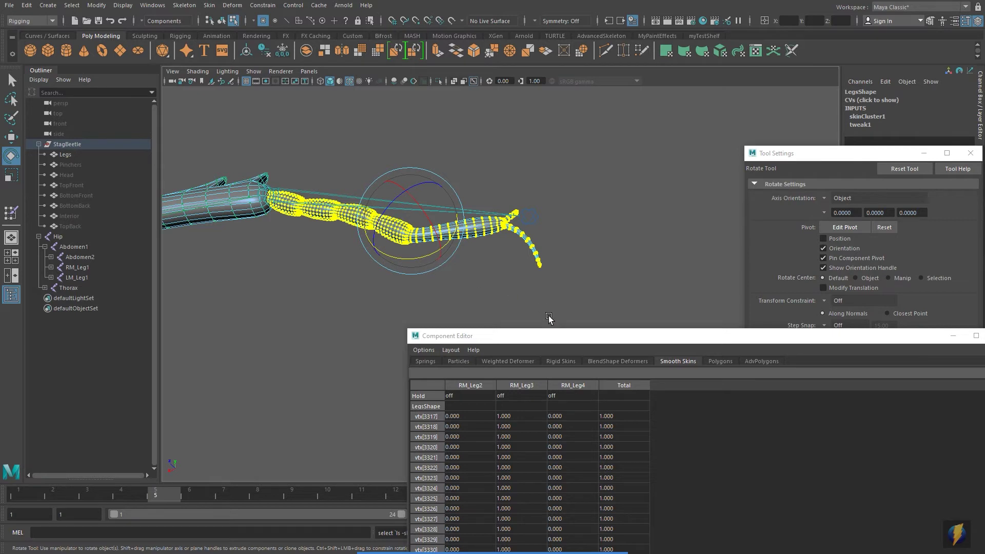
- Set the RM_Leg3 weights of all the outermost segment's vertices to 1 and close the Component Editor
{"action": "left_click_drag", "start_coordinate": [572, 339], "coordinate": [501, 171]}
{"action": "left_click", "coordinate": [506, 247]}
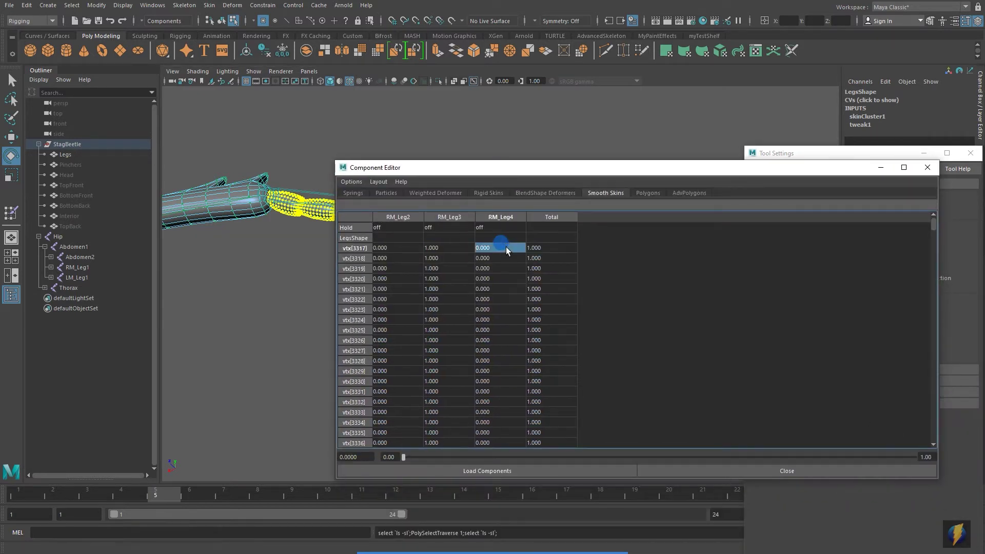
{"action": "left_click", "coordinate": [450, 247]}
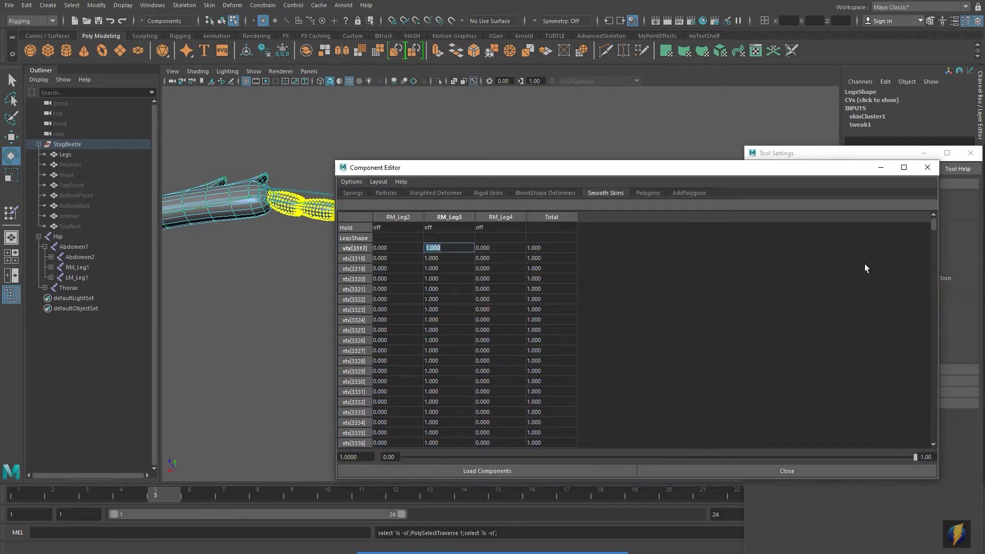
{"action": "left_click_drag", "start_coordinate": [933, 234], "coordinate": [937, 437]}
{"action": "left_click", "coordinate": [464, 441], "text": "shift"}
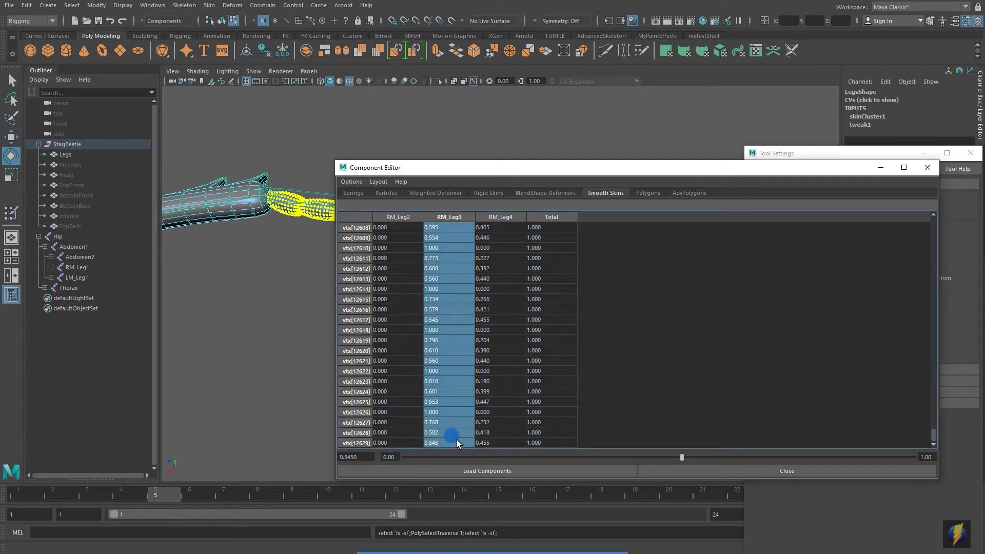
{"action": "key", "text": "Return"}
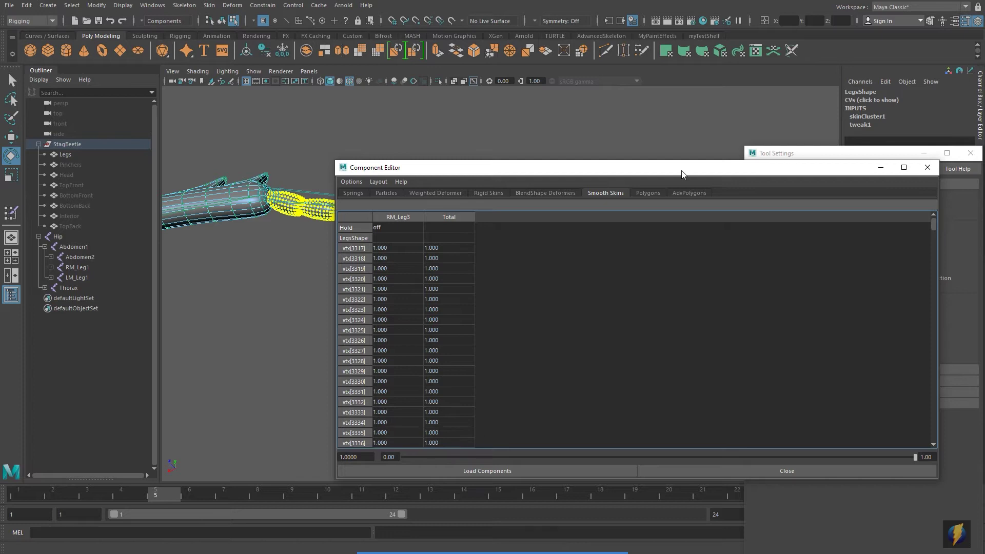
{"action": "left_click", "coordinate": [928, 167]}
- With the back right leg's upper segment vertices selected, open the Component Editor and set all their RB_Leg1 weights to 1
{"action": "middle_click_drag", "start_coordinate": [449, 134], "coordinate": [622, 152], "text": "alt"}
{"action": "scroll", "coordinate": [607, 153], "scroll_direction": "down", "scroll_amount": 6}
{"action": "left_click_drag", "start_coordinate": [523, 189], "coordinate": [465, 197], "text": "alt"}
{"action": "middle_click_drag", "start_coordinate": [465, 198], "coordinate": [540, 209], "text": "alt"}
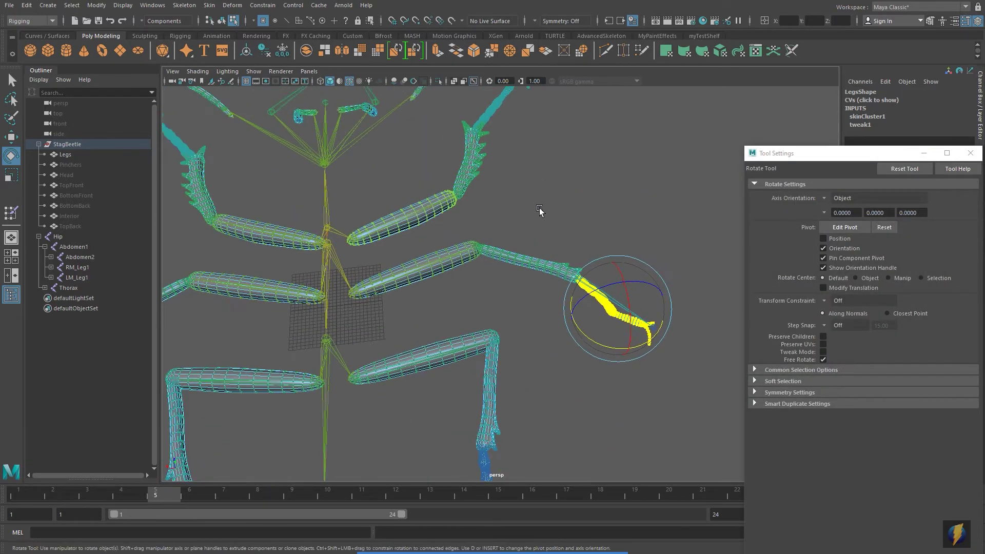
{"action": "scroll", "coordinate": [528, 203], "scroll_direction": "up", "scroll_amount": 5}
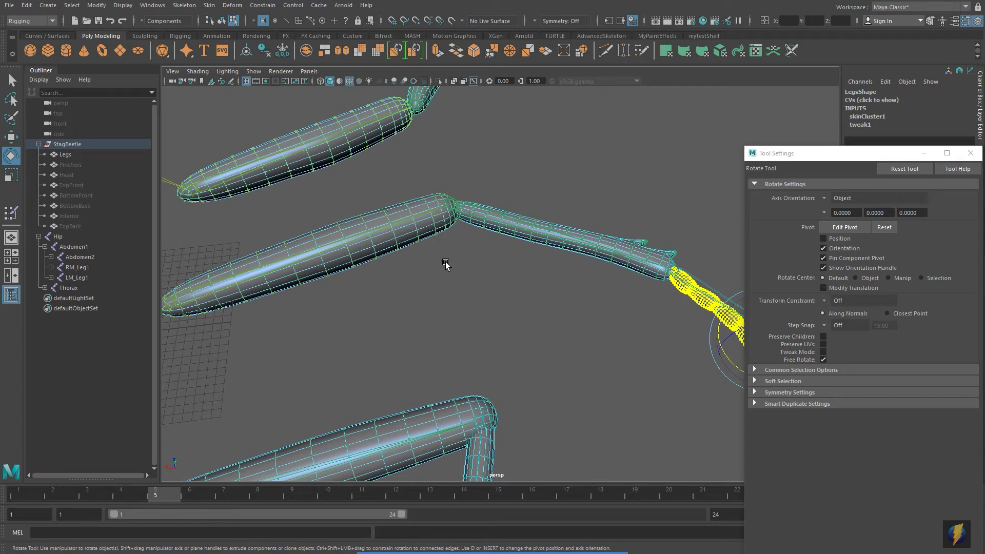
{"action": "scroll", "coordinate": [433, 145], "scroll_direction": "down", "scroll_amount": 5}
{"action": "middle_click_drag", "start_coordinate": [433, 145], "coordinate": [455, 58], "text": "alt"}
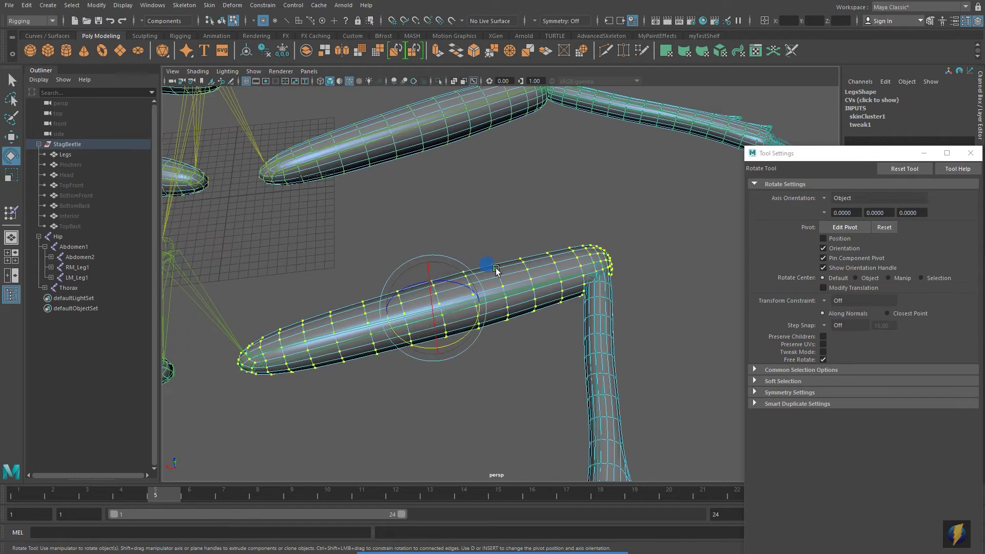
{"action": "left_click", "coordinate": [152, 5]}
{"action": "mouse_move", "coordinate": [170, 42]}
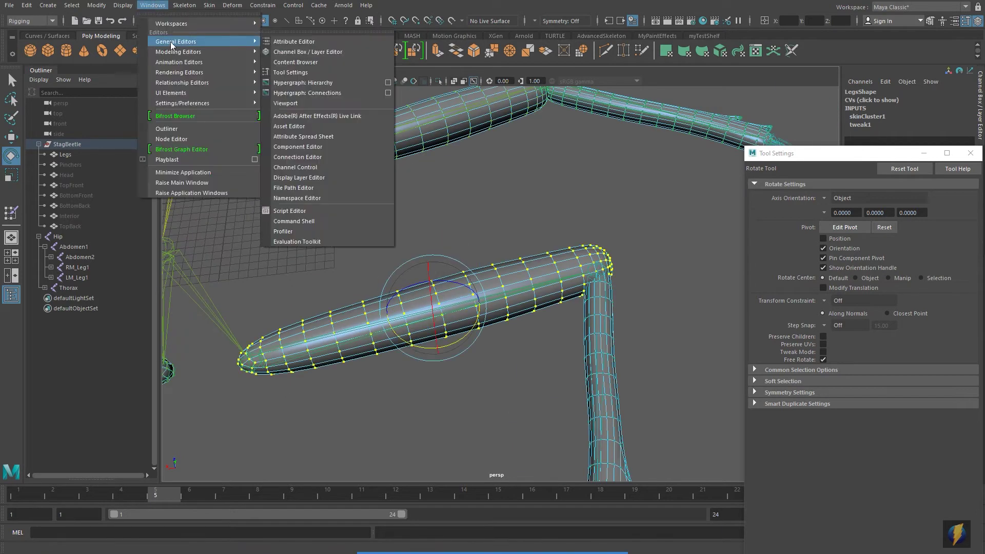
{"action": "left_click", "coordinate": [324, 147]}
{"action": "left_click", "coordinate": [444, 247]}
{"action": "left_click_drag", "start_coordinate": [935, 221], "coordinate": [933, 410]}
{"action": "left_click", "coordinate": [457, 441], "text": "shift"}
{"action": "type", "text": "1"}
{"action": "key", "text": "Return"}
- Select the RB_Leg2 weights of the back right leg's second-segment vertices and set them to 1
{"action": "left_click_drag", "start_coordinate": [536, 171], "coordinate": [802, 209]}
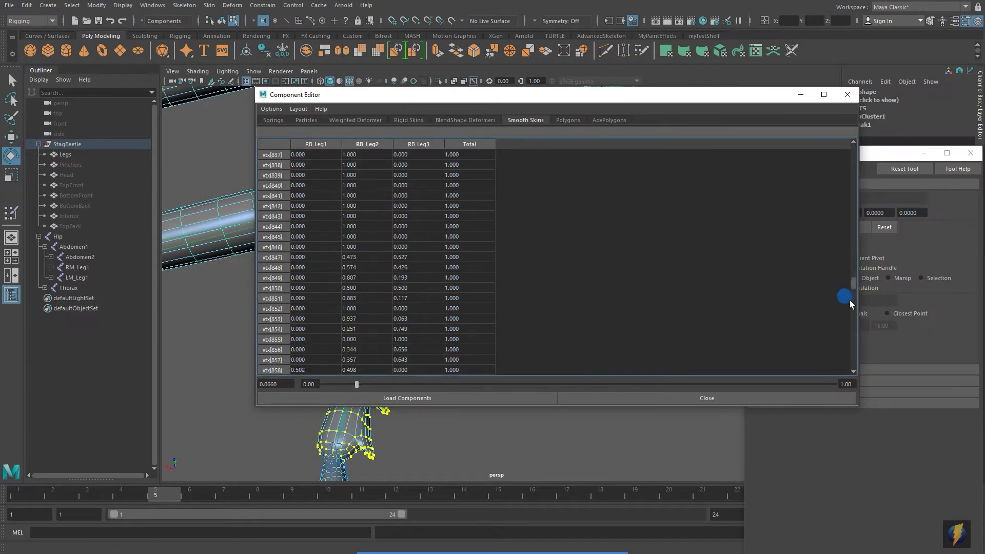
{"action": "left_click_drag", "start_coordinate": [367, 154], "coordinate": [373, 369]}
{"action": "type", "text": "1"}
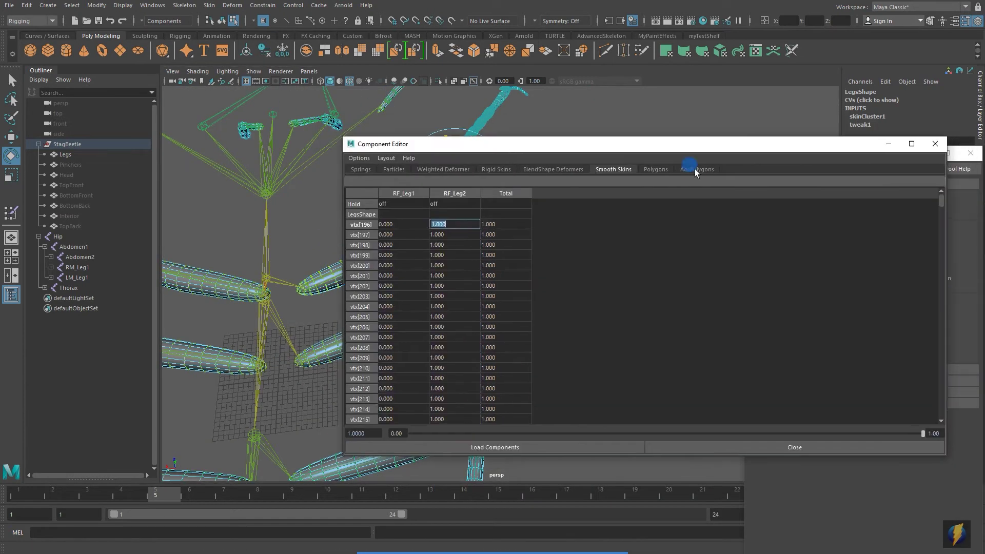
- Set the front right leg's second-segment vertices to an RF_Leg2 weight of 1 and its outermost segment's to an RF_Leg3 weight of 1
{"action": "left_click_drag", "start_coordinate": [455, 204], "coordinate": [464, 419]}
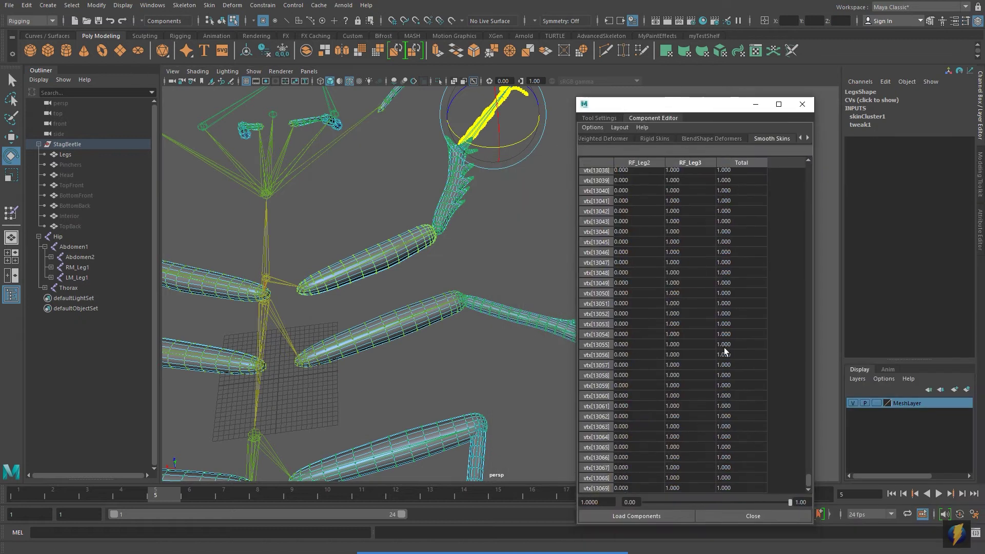
{"action": "left_click_drag", "start_coordinate": [690, 177], "coordinate": [692, 488]}
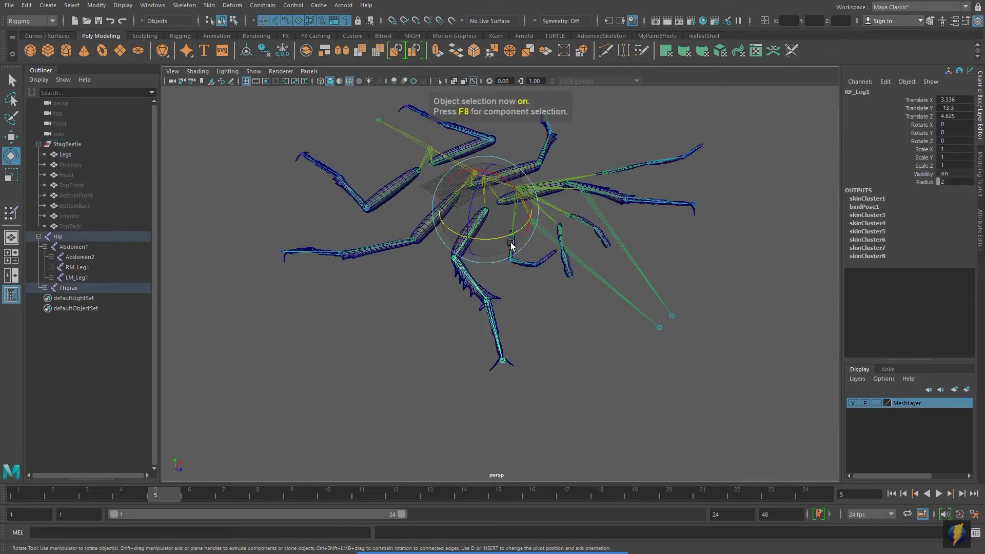
- Test the skinning by rotating RF_Leg2 and joints of the middle right leg, undoing each rotation
{"action": "scroll", "coordinate": [521, 246], "scroll_direction": "up", "scroll_amount": 3}
{"action": "left_click_drag", "start_coordinate": [523, 262], "coordinate": [481, 321]}
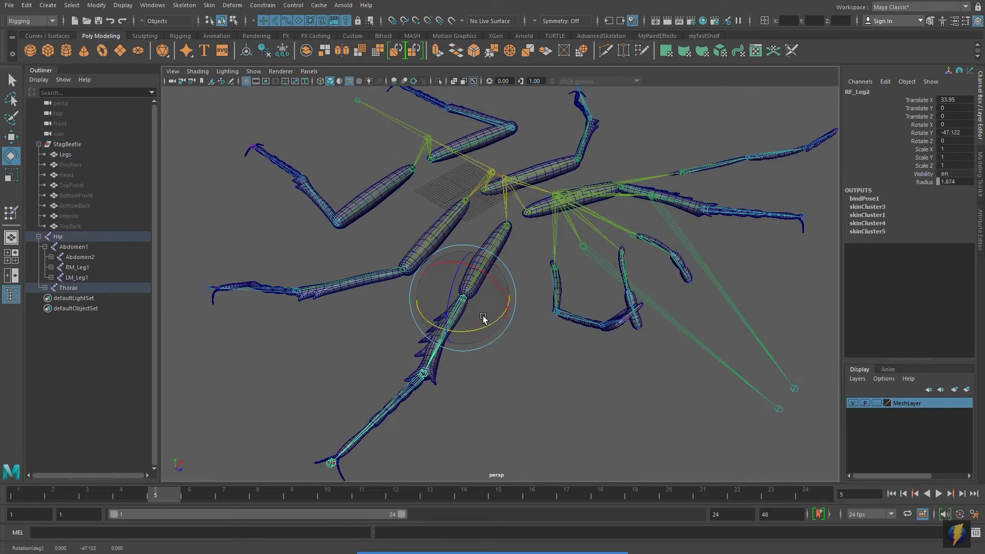
{"action": "key", "text": "ctrl+z"}
{"action": "left_click", "coordinate": [515, 367]}
{"action": "left_click_drag", "start_coordinate": [550, 394], "coordinate": [564, 380]}
{"action": "key", "text": "ctrl+z"}
{"action": "left_click", "coordinate": [466, 202]}
{"action": "left_click", "coordinate": [404, 269]}
{"action": "left_click", "coordinate": [297, 291]}
{"action": "left_click_drag", "start_coordinate": [310, 320], "coordinate": [277, 321]}
{"action": "key", "text": "ctrl+z"}
- Select all vertices of the right antenna on the Legs mesh and list their skin weights in the Component Editor
{"action": "scroll", "coordinate": [503, 308], "scroll_direction": "down", "scroll_amount": 3}
{"action": "left_click_drag", "start_coordinate": [534, 313], "coordinate": [626, 334], "text": "alt"}
{"action": "scroll", "coordinate": [516, 308], "scroll_direction": "up", "scroll_amount": 5}
{"action": "left_click", "coordinate": [523, 331]}
{"action": "right_click_drag", "start_coordinate": [523, 331], "coordinate": [509, 327]}
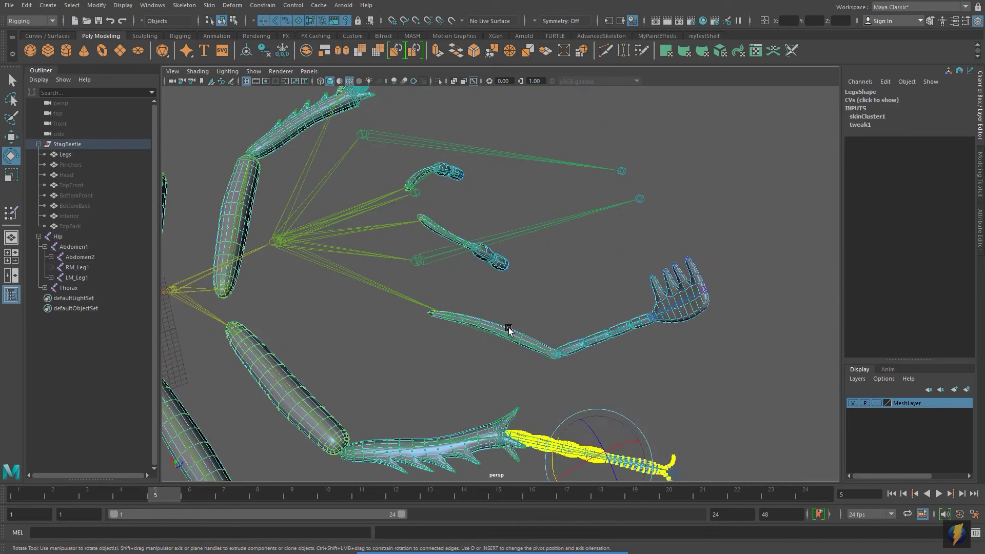
{"action": "double_click", "coordinate": [510, 328]}
{"action": "middle_click_drag", "start_coordinate": [513, 328], "coordinate": [471, 338], "text": "alt"}
{"action": "left_click", "coordinate": [153, 5]}
{"action": "mouse_move", "coordinate": [172, 40]}
{"action": "left_click", "coordinate": [311, 146]}
{"action": "left_click_drag", "start_coordinate": [657, 105], "coordinate": [750, 87]}
{"action": "left_click_drag", "start_coordinate": [897, 148], "coordinate": [906, 452]}
- Select the vertices of the right antenna's first segment with the Lasso tool in component mode
{"action": "left_click_drag", "start_coordinate": [478, 354], "coordinate": [520, 358], "text": "alt"}
{"action": "scroll", "coordinate": [520, 358], "scroll_direction": "up", "scroll_amount": 4}
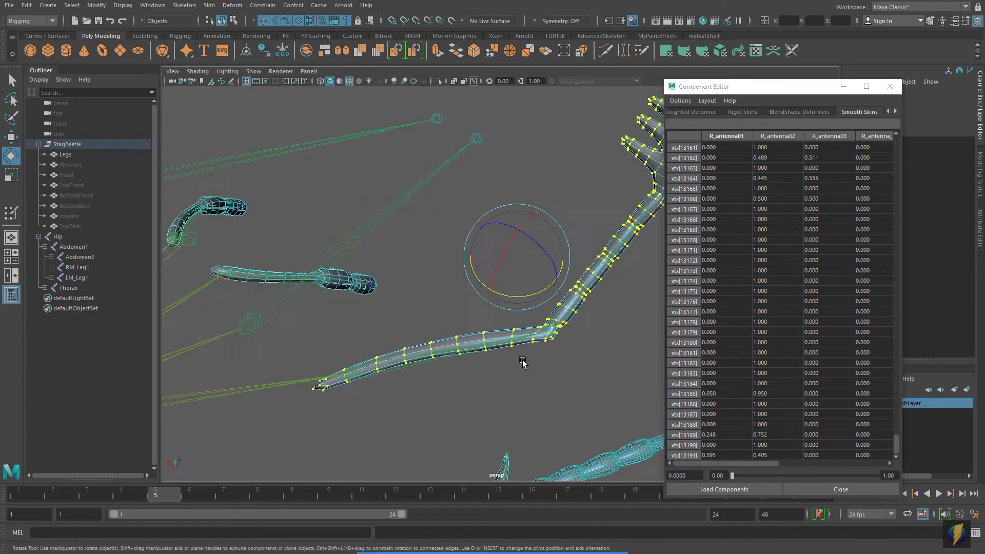
{"action": "middle_click_drag", "start_coordinate": [522, 362], "coordinate": [537, 325], "text": "alt"}
{"action": "key", "text": "q"}
{"action": "key", "text": "y"}
{"action": "mouse_move", "coordinate": [359, 300]}
{"action": "left_mouse_down"}
{"action": "mouse_move", "coordinate": [532, 349]}
{"action": "mouse_move", "coordinate": [588, 304]}
{"action": "left_mouse_up"}
{"action": "key", "text": "q"}
{"action": "left_click", "coordinate": [528, 301]}
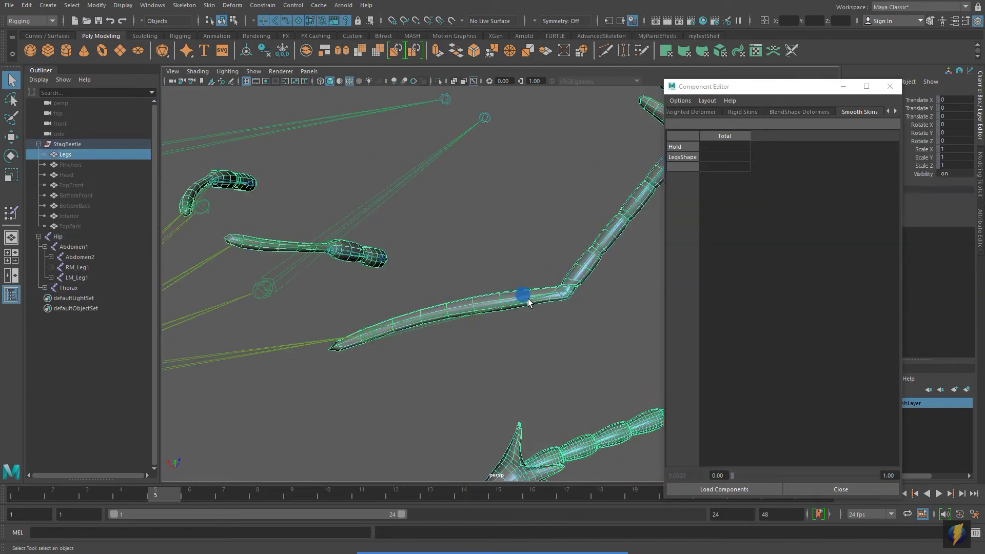
{"action": "key", "text": "F8"}
{"action": "left_click", "coordinate": [11, 99]}
{"action": "mouse_move", "coordinate": [387, 295]}
{"action": "left_mouse_down"}
{"action": "mouse_move", "coordinate": [291, 346]}
{"action": "mouse_move", "coordinate": [585, 264]}
{"action": "left_mouse_up"}
- Set the R_antenna01 weights of all the first segment's vertices to 1
{"action": "left_click_drag", "start_coordinate": [813, 88], "coordinate": [804, 84]}
{"action": "left_click_drag", "start_coordinate": [886, 166], "coordinate": [887, 411]}
{"action": "left_click", "coordinate": [711, 453], "text": "shift"}
{"action": "type", "text": "1"}
{"action": "key", "text": "Return"}
- Lasso the vertices of the right antenna's second segment and set their R_antenna02 weights to 1
{"action": "mouse_move", "coordinate": [644, 224]}
{"action": "middle_mouse_down", "text": "alt"}
{"action": "mouse_move", "coordinate": [507, 277]}
{"action": "mouse_move", "coordinate": [506, 251]}
{"action": "middle_mouse_up", "text": "alt"}
{"action": "mouse_move", "coordinate": [499, 169]}
{"action": "left_mouse_down"}
{"action": "mouse_move", "coordinate": [405, 276]}
{"action": "mouse_move", "coordinate": [400, 268]}
{"action": "left_mouse_up"}
{"action": "left_click", "coordinate": [711, 164]}
{"action": "left_click_drag", "start_coordinate": [886, 164], "coordinate": [886, 433]}
{"action": "left_click", "coordinate": [710, 452], "text": "shift"}
{"action": "type", "text": "1"}
{"action": "key", "text": "Return"}
- Lasso the vertices of the right antenna's fingered tip and set their R_antenna03 weights to 1
{"action": "middle_click_drag", "start_coordinate": [605, 138], "coordinate": [557, 245], "text": "alt"}
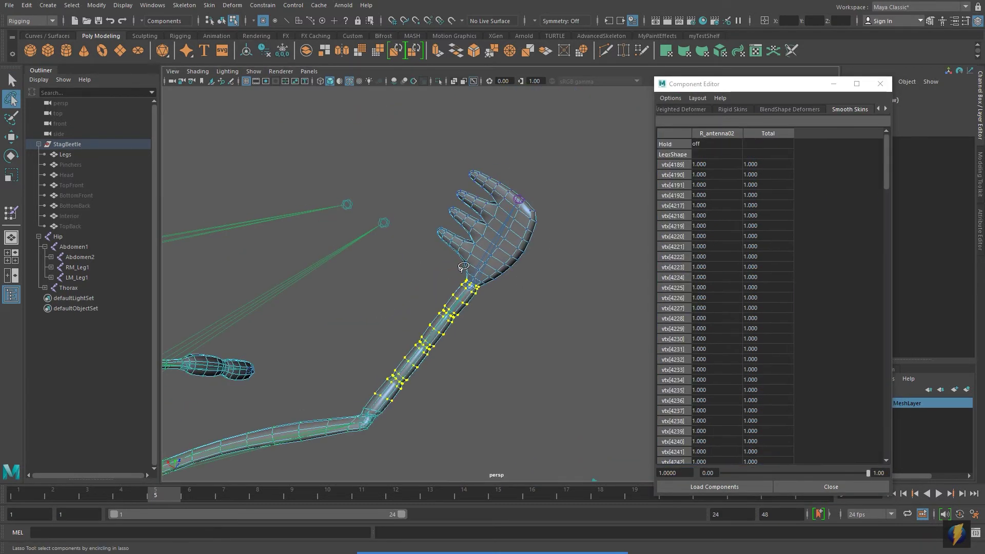
{"action": "left_click_drag", "start_coordinate": [463, 267], "coordinate": [560, 260]}
{"action": "left_click", "coordinate": [768, 164]}
{"action": "left_click_drag", "start_coordinate": [887, 154], "coordinate": [886, 436]}
{"action": "left_click", "coordinate": [766, 454], "text": "shift"}
{"action": "type", "text": "1"}
{"action": "key", "text": "Return"}
- Lasso the base segment vertices of the right little antenna and set their base-joint weights to 1
{"action": "middle_click_drag", "start_coordinate": [383, 335], "coordinate": [518, 303], "text": "alt"}
{"action": "right_click_drag", "start_coordinate": [518, 303], "coordinate": [552, 302], "text": "alt"}
{"action": "left_click_drag", "start_coordinate": [552, 301], "coordinate": [460, 242], "text": "alt"}
{"action": "mouse_move", "coordinate": [377, 124]}
{"action": "left_mouse_down"}
{"action": "mouse_move", "coordinate": [414, 187]}
{"action": "mouse_move", "coordinate": [403, 149]}
{"action": "left_mouse_up"}
{"action": "left_click", "coordinate": [711, 164]}
{"action": "scroll", "coordinate": [713, 169], "scroll_direction": "down", "scroll_amount": 10}
{"action": "left_click", "coordinate": [713, 459], "text": "shift"}
{"action": "type", "text": "1"}
{"action": "key", "text": "Return"}
- Lasso the right little antenna's outer vertices, set their R_littleAntenna2 weights to 1, and return to object mode
{"action": "mouse_move", "coordinate": [411, 266]}
{"action": "left_mouse_down"}
{"action": "mouse_move", "coordinate": [403, 269]}
{"action": "mouse_move", "coordinate": [441, 285]}
{"action": "left_mouse_up"}
{"action": "left_click", "coordinate": [767, 164]}
{"action": "left_click_drag", "start_coordinate": [886, 179], "coordinate": [911, 414]}
{"action": "left_click", "coordinate": [766, 452], "text": "shift"}
{"action": "type", "text": "1"}
{"action": "key", "text": "Return"}
{"action": "left_click", "coordinate": [831, 487]}
{"action": "left_click", "coordinate": [11, 80]}
{"action": "right_click_drag", "start_coordinate": [381, 143], "coordinate": [429, 129]}
- Test the right antenna's skinning by rotating its elbow joint and R_antenna01
{"action": "left_click", "coordinate": [350, 286]}
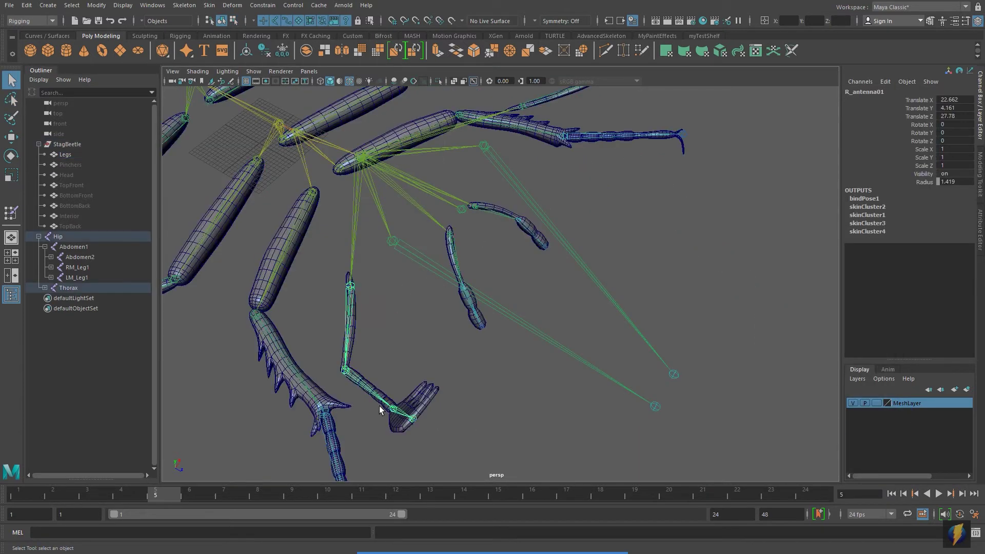
{"action": "left_click", "coordinate": [345, 370]}
{"action": "key", "text": "e"}
{"action": "left_click_drag", "start_coordinate": [375, 399], "coordinate": [365, 388]}
{"action": "left_click", "coordinate": [350, 285]}
{"action": "left_click_drag", "start_coordinate": [371, 325], "coordinate": [341, 315]}
- Test the right little antenna's skinning by rotating its base joint and R_littleAntenna2, undoing each rotation
{"action": "left_click", "coordinate": [450, 233]}
{"action": "left_click_drag", "start_coordinate": [482, 268], "coordinate": [475, 273]}
{"action": "key", "text": "ctrl+z"}
{"action": "left_click", "coordinate": [462, 289]}
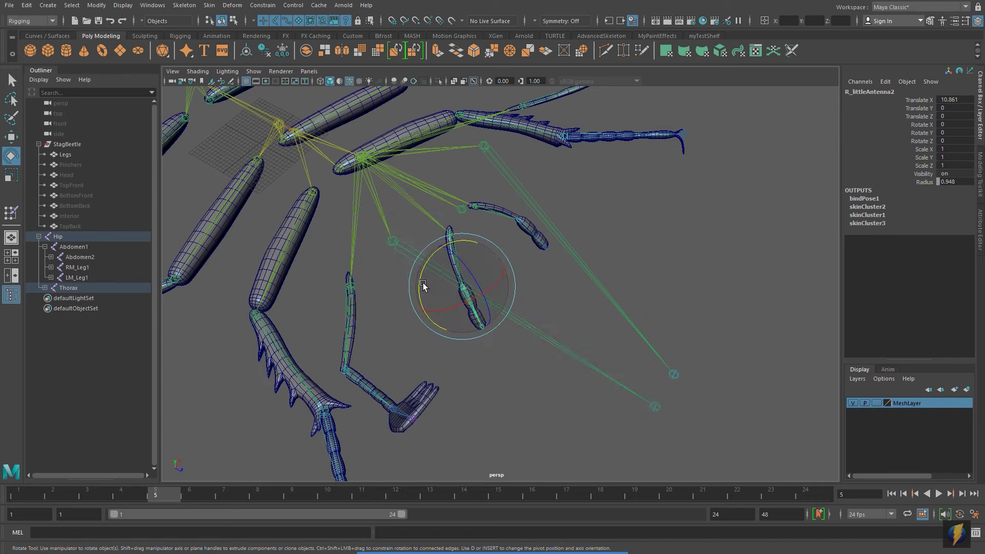
{"action": "left_click_drag", "start_coordinate": [431, 318], "coordinate": [454, 318]}
{"action": "key", "text": "ctrl+z"}
{"action": "scroll", "coordinate": [457, 317], "scroll_direction": "down", "scroll_amount": 3}
{"action": "middle_click_drag", "start_coordinate": [441, 310], "coordinate": [510, 311], "text": "alt"}
{"action": "left_click_drag", "start_coordinate": [510, 311], "coordinate": [466, 289], "text": "alt"}
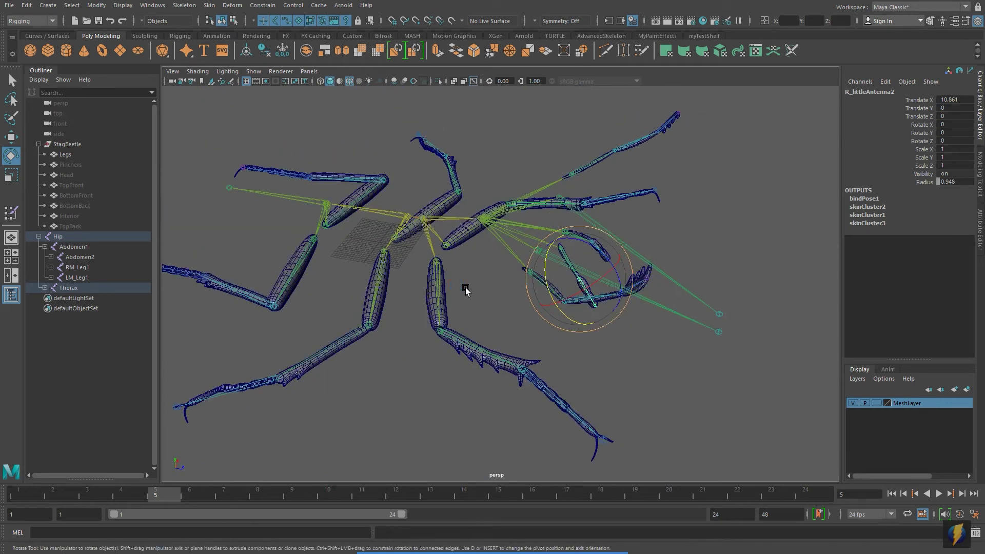
{"action": "left_click", "coordinate": [152, 6]}
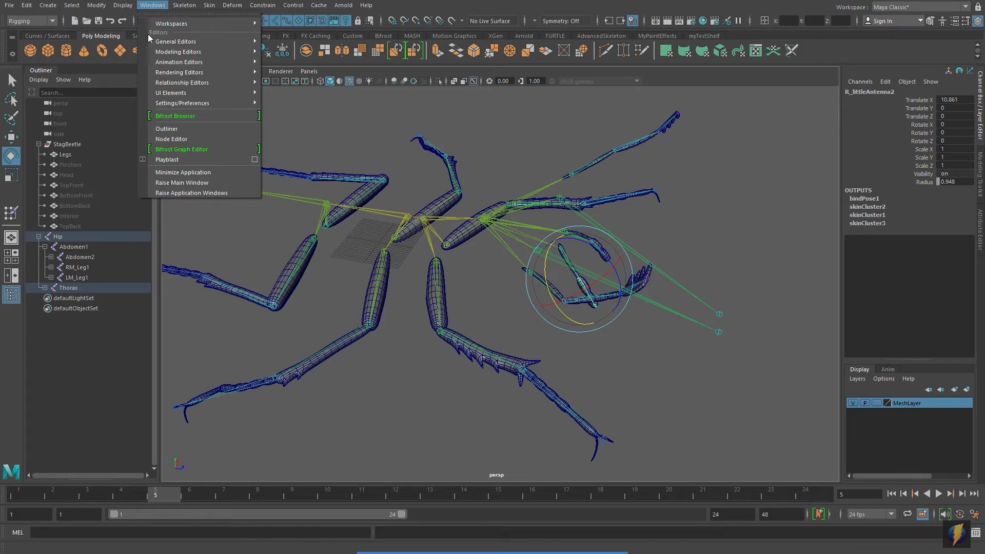
{"action": "mouse_move", "coordinate": [156, 42]}
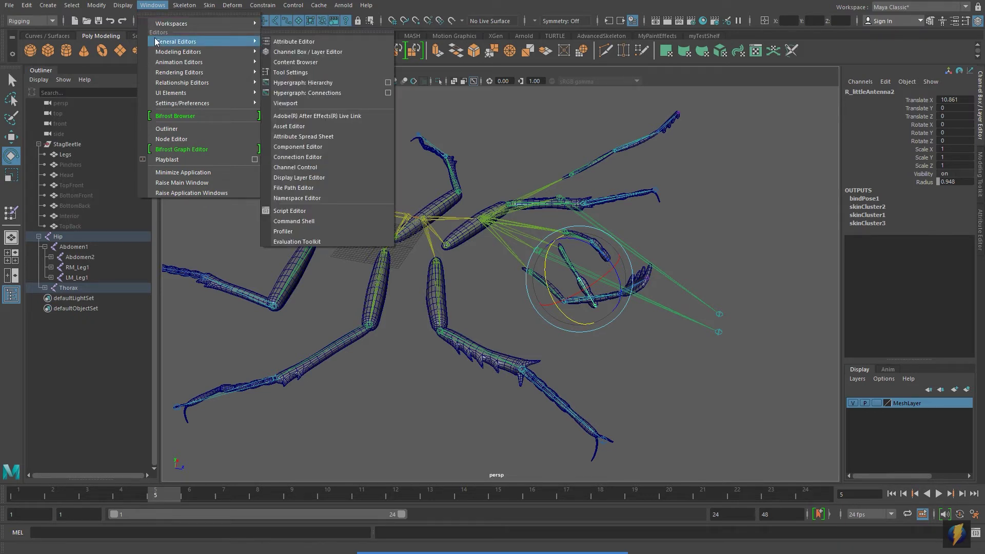
{"action": "left_click", "coordinate": [306, 147]}
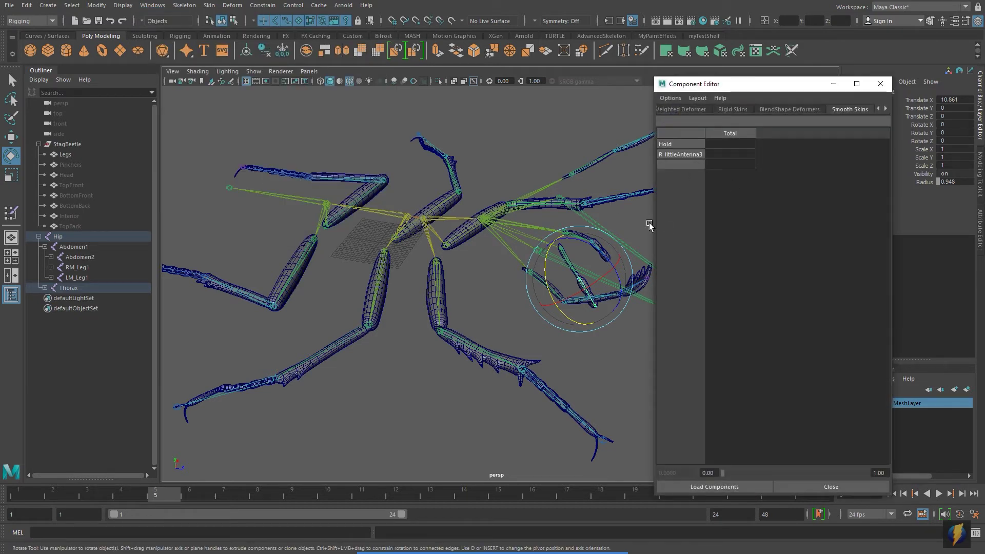
{"action": "left_click", "coordinate": [888, 84]}
- Select the Legs mesh
{"action": "left_click_drag", "start_coordinate": [638, 260], "coordinate": [485, 208], "text": "alt"}
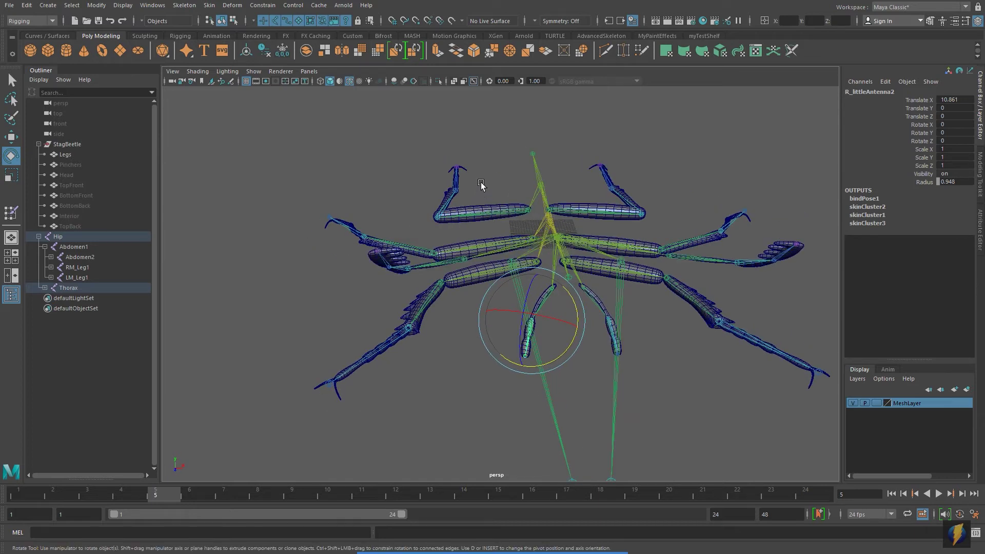
{"action": "left_click_drag", "start_coordinate": [462, 294], "coordinate": [600, 293], "text": "alt"}
{"action": "left_click", "coordinate": [552, 246]}
{"action": "middle_click_drag", "start_coordinate": [599, 292], "coordinate": [654, 286], "text": "alt"}
{"action": "scroll", "coordinate": [654, 286], "scroll_direction": "down", "scroll_amount": 3}
{"action": "left_click_drag", "start_coordinate": [655, 286], "coordinate": [626, 296], "text": "alt"}
{"action": "left_click_drag", "start_coordinate": [383, 327], "coordinate": [431, 311], "text": "alt"}
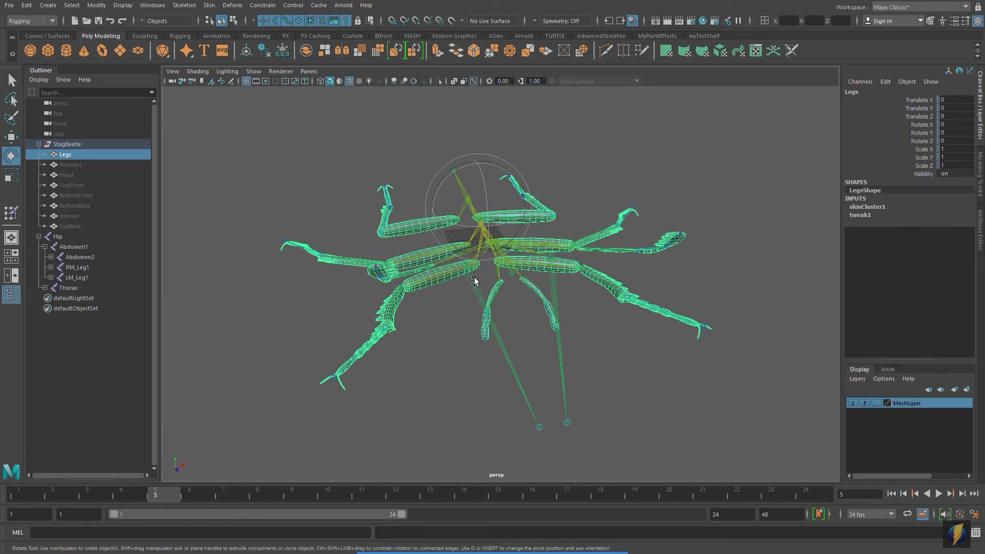
{"action": "left_click_drag", "start_coordinate": [474, 280], "coordinate": [465, 280], "text": "alt"}
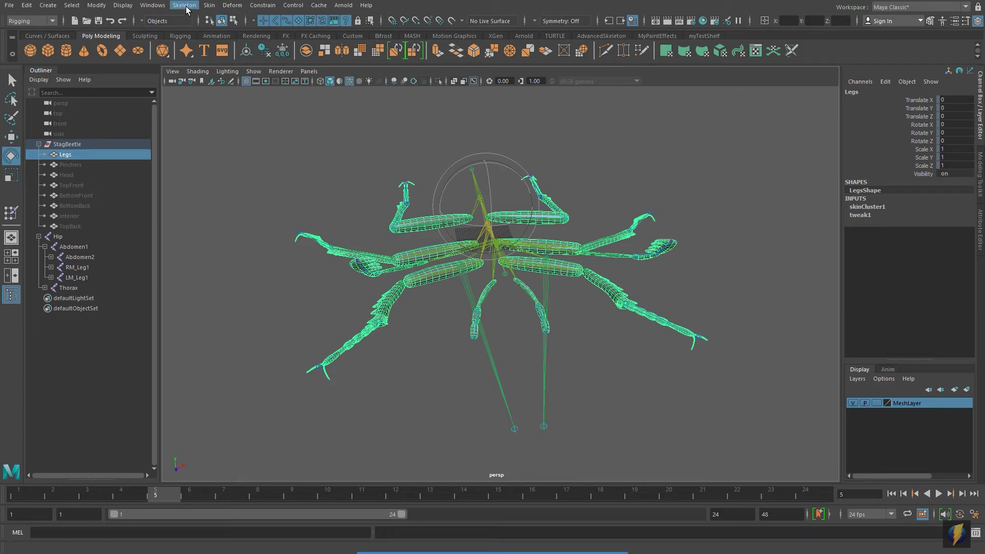
- Mirror the Legs mesh's skin weights across YZ from negative to positive X, using closest point on surface and closest joint
{"action": "left_click", "coordinate": [207, 6]}
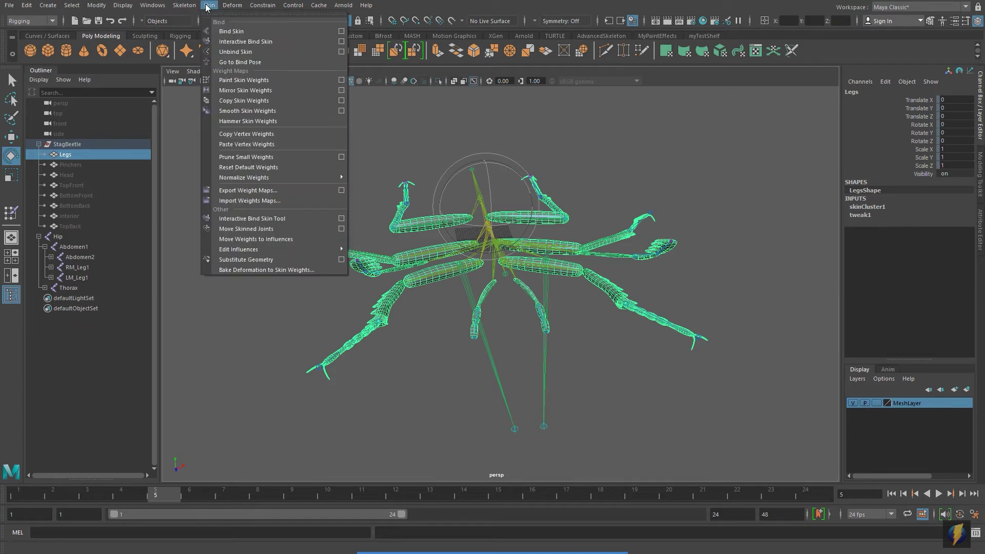
{"action": "left_click", "coordinate": [341, 92]}
{"action": "middle_click_drag", "start_coordinate": [481, 186], "coordinate": [475, 186], "text": "alt"}
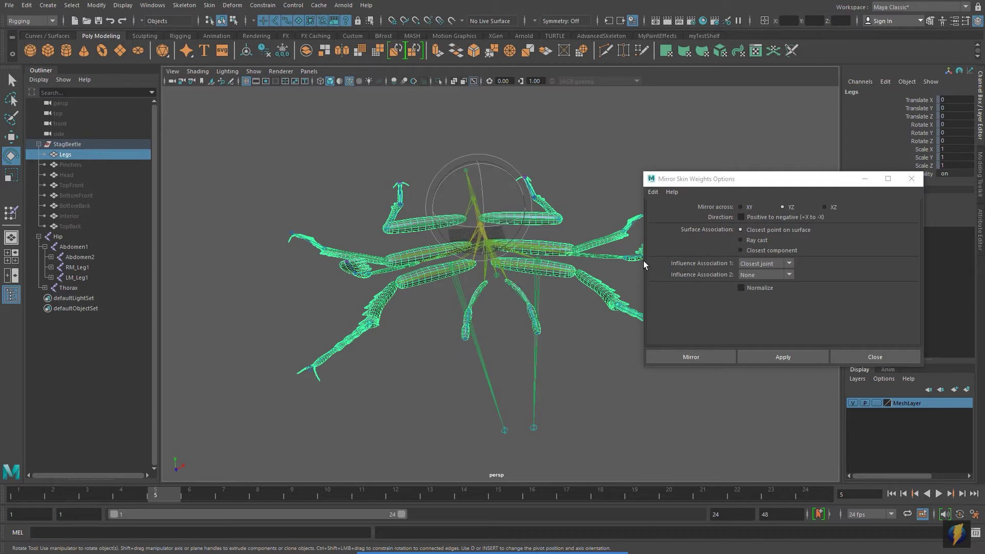
{"action": "left_click_drag", "start_coordinate": [475, 229], "coordinate": [531, 195], "text": "alt"}
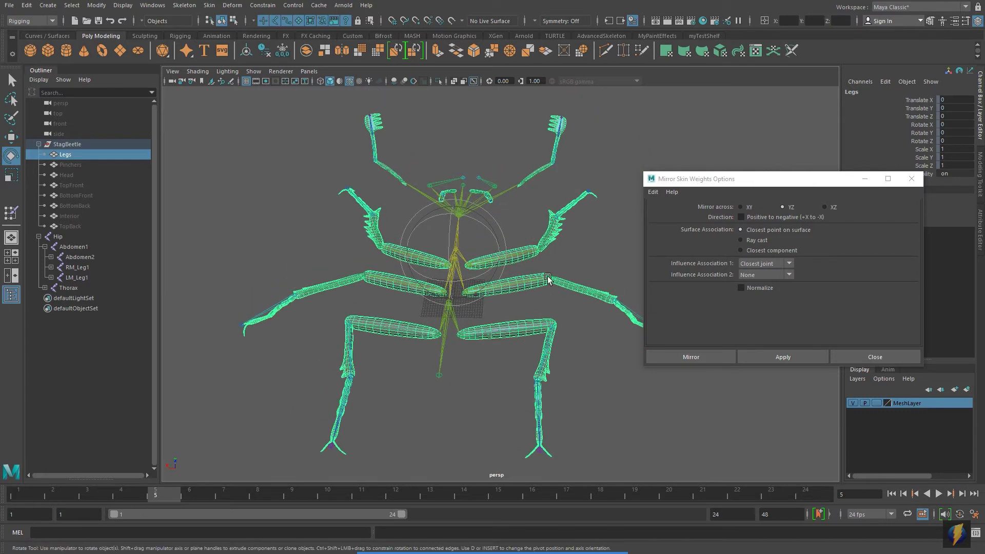
{"action": "left_click_drag", "start_coordinate": [392, 263], "coordinate": [431, 265], "text": "alt"}
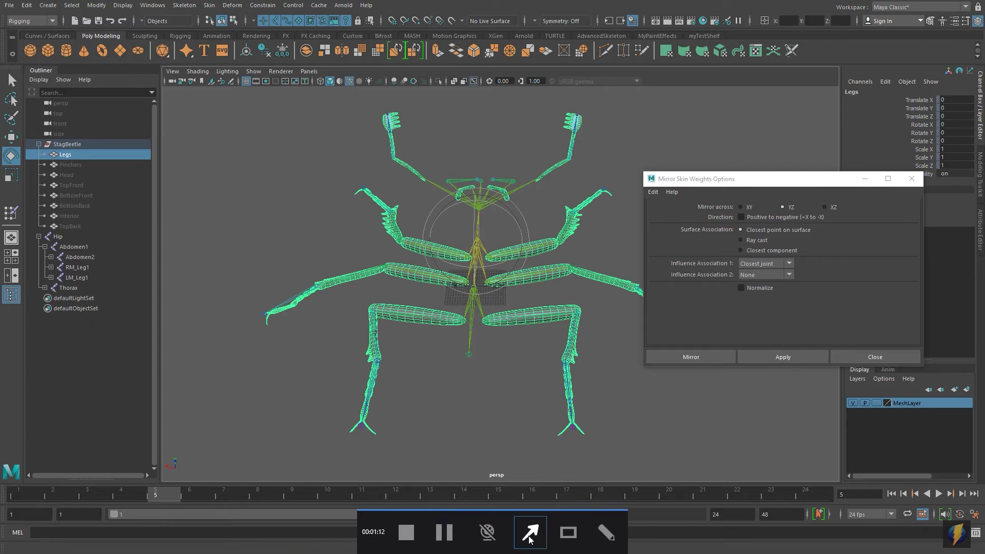
{"action": "mouse_move", "coordinate": [666, 407]}
{"action": "left_mouse_down"}
{"action": "mouse_move", "coordinate": [726, 234]}
{"action": "mouse_move", "coordinate": [752, 217]}
{"action": "mouse_move", "coordinate": [798, 226]}
{"action": "mouse_move", "coordinate": [782, 220]}
{"action": "mouse_move", "coordinate": [504, 359]}
{"action": "mouse_move", "coordinate": [159, 468]}
{"action": "mouse_move", "coordinate": [512, 227]}
{"action": "mouse_move", "coordinate": [550, 321]}
{"action": "mouse_move", "coordinate": [568, 220]}
{"action": "mouse_move", "coordinate": [372, 267]}
{"action": "mouse_move", "coordinate": [605, 191]}
{"action": "mouse_move", "coordinate": [743, 222]}
{"action": "left_mouse_up"}
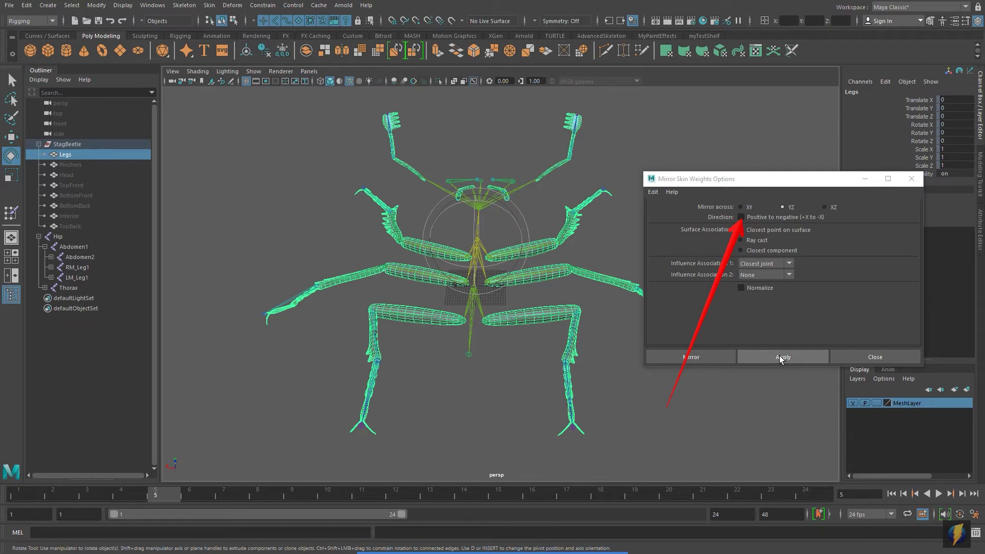
{"action": "mouse_move", "coordinate": [497, 255]}
{"action": "left_mouse_down", "text": "alt"}
{"action": "mouse_move", "coordinate": [451, 226]}
{"action": "mouse_move", "coordinate": [297, 237]}
{"action": "mouse_move", "coordinate": [464, 227]}
{"action": "left_mouse_up", "text": "alt"}
{"action": "right_click_drag", "start_coordinate": [464, 227], "coordinate": [496, 248], "text": "alt"}
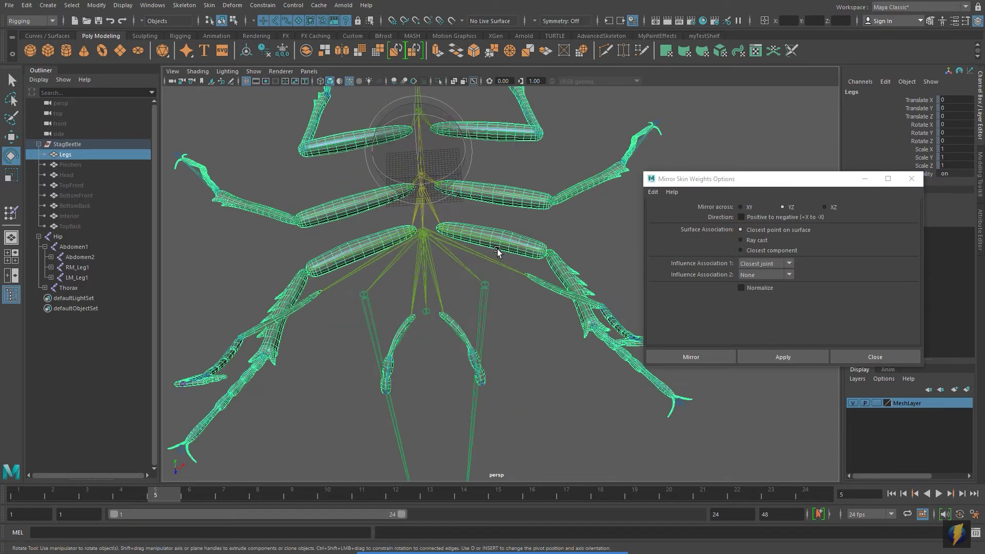
- Test the mirrored weights by rotating left leg joints, including LM_Leg2, and undo each rotation
{"action": "middle_click_drag", "start_coordinate": [609, 265], "coordinate": [556, 257], "text": "alt"}
{"action": "left_click_drag", "start_coordinate": [556, 257], "coordinate": [495, 308], "text": "alt"}
{"action": "left_click", "coordinate": [548, 280]}
{"action": "left_click", "coordinate": [524, 301]}
{"action": "key", "text": "ctrl+z"}
{"action": "left_click", "coordinate": [543, 180]}
{"action": "left_click_drag", "start_coordinate": [547, 216], "coordinate": [507, 212]}
{"action": "key", "text": "ctrl+z"}
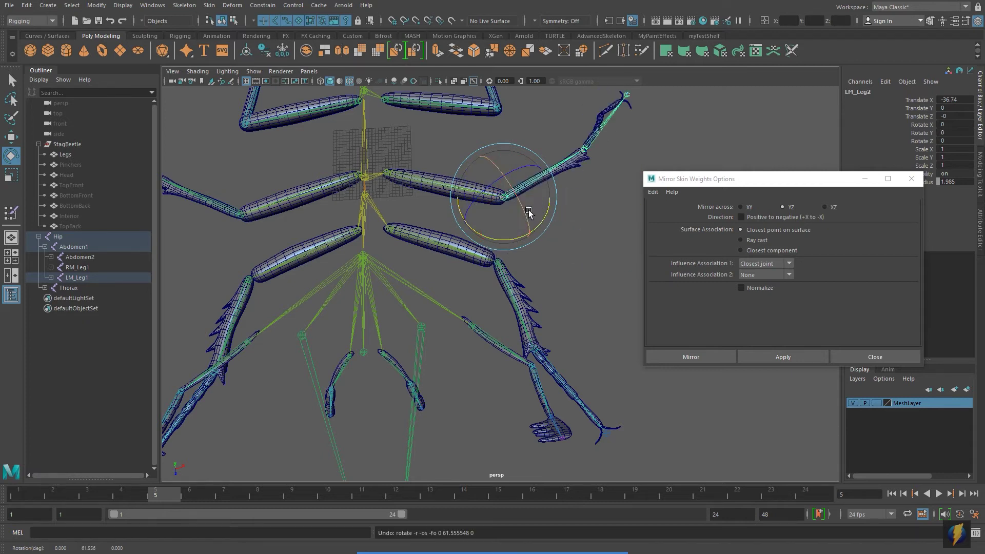
- Test the left back leg's skinning by rotating LB_Leg2, undo the rotation, and close the Mirror Skin Weights options
{"action": "middle_click_drag", "start_coordinate": [537, 172], "coordinate": [542, 254], "text": "alt"}
{"action": "left_click", "coordinate": [488, 165]}
{"action": "middle_click_drag", "start_coordinate": [493, 171], "coordinate": [542, 231], "text": "alt"}
{"action": "left_click_drag", "start_coordinate": [545, 266], "coordinate": [499, 236]}
{"action": "key", "text": "ctrl+z"}
{"action": "left_click", "coordinate": [914, 181]}
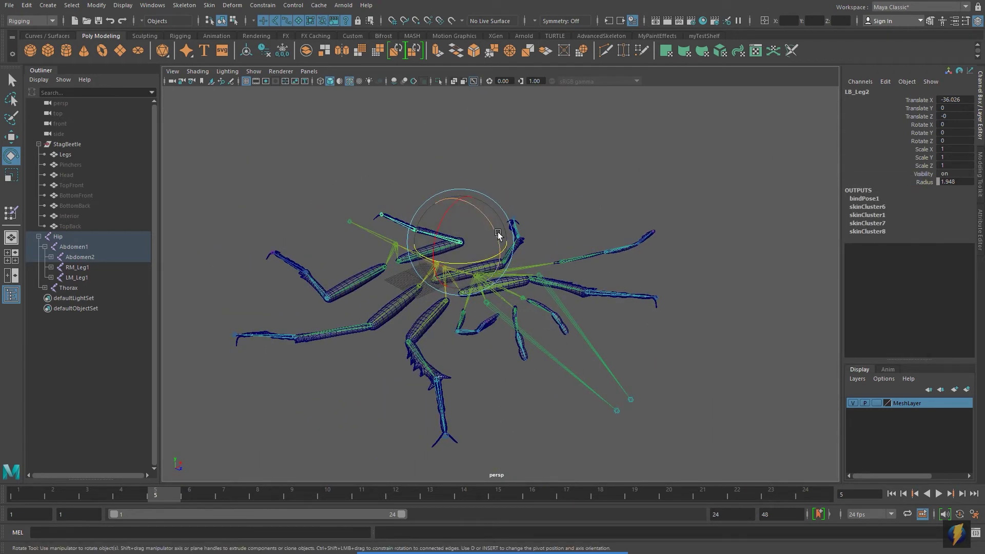
- Turn visibility back on for the Pinchers, Head, TopFront, BottomFront, BottomBack, Interior and TopBack meshes
{"action": "left_click_drag", "start_coordinate": [68, 163], "coordinate": [102, 217]}
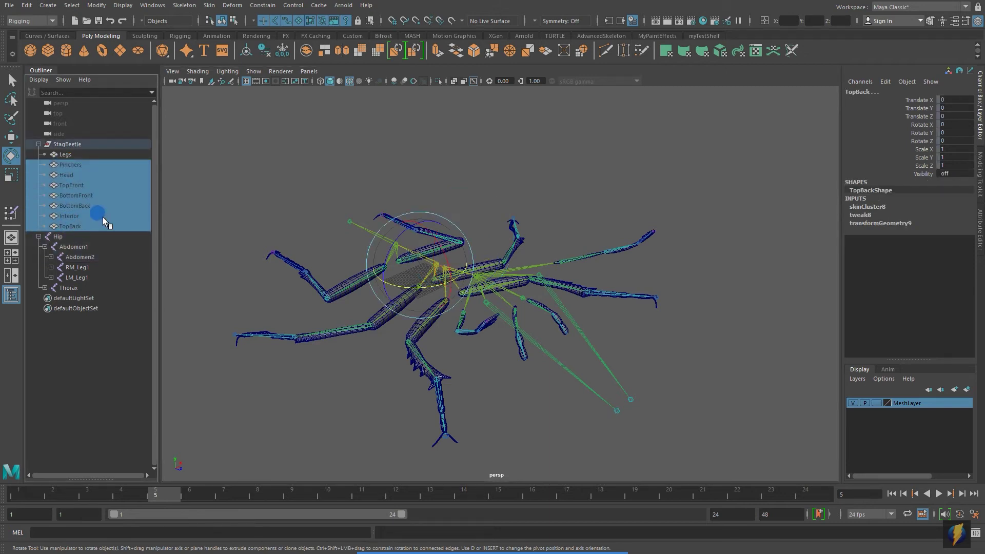
{"action": "left_click", "coordinate": [952, 174]}
{"action": "type", "text": "1"}
{"action": "key", "text": "Return"}
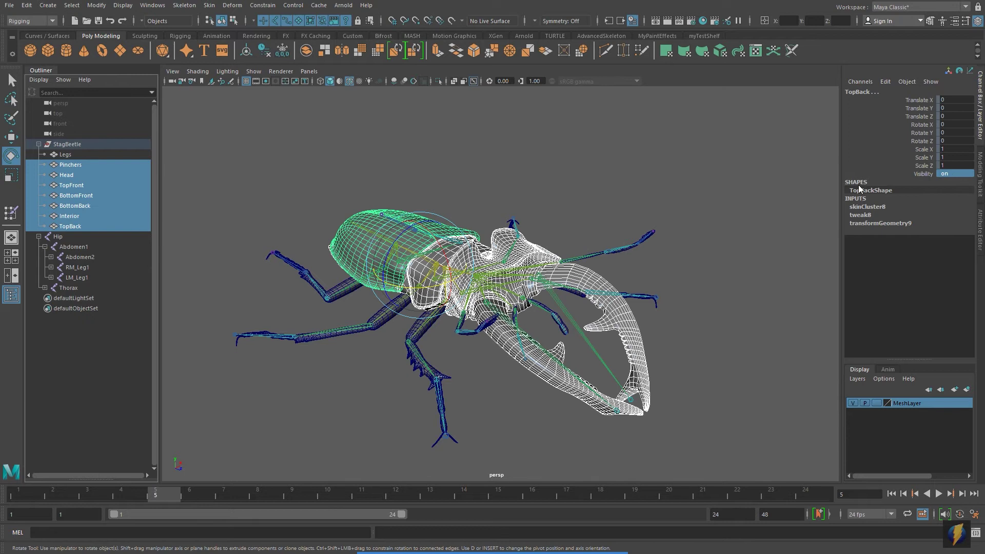
{"action": "left_click", "coordinate": [642, 186]}
{"action": "left_click_drag", "start_coordinate": [574, 204], "coordinate": [528, 344], "text": "alt"}
{"action": "scroll", "coordinate": [529, 342], "scroll_direction": "up", "scroll_amount": 10}
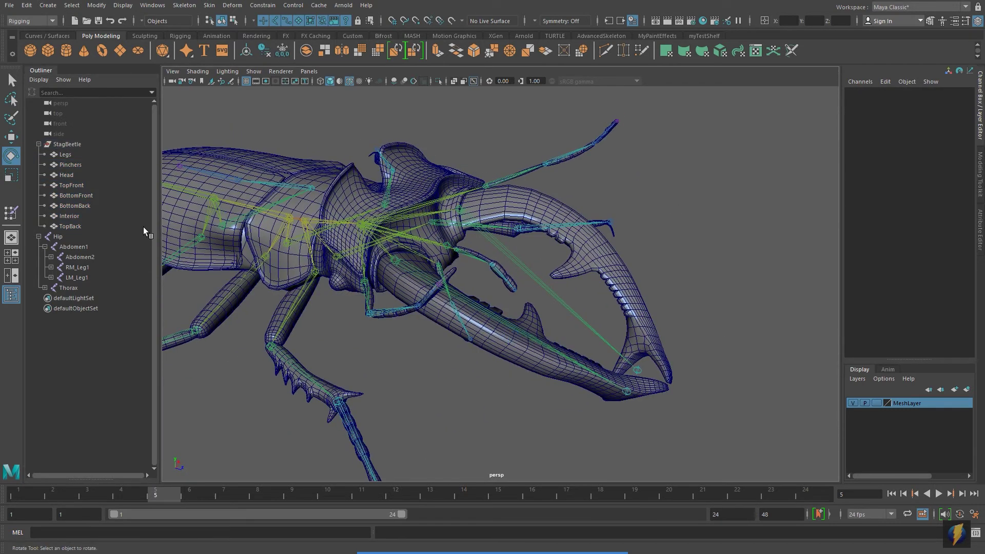
- Hide every mesh in the StagBeetle group except Pinchers by setting visibility to off
{"action": "left_click_drag", "start_coordinate": [66, 175], "coordinate": [71, 227]}
{"action": "left_click", "coordinate": [73, 156], "text": "ctrl"}
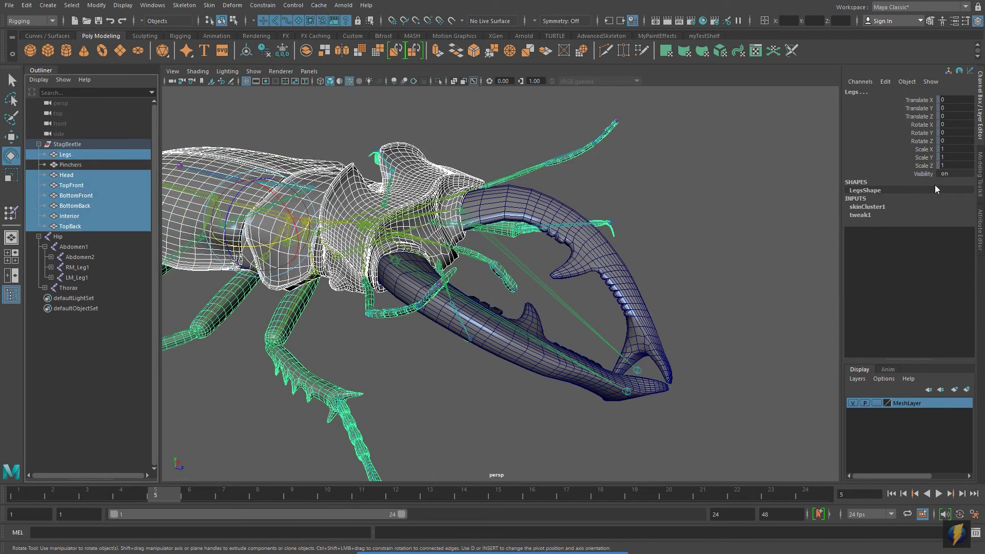
{"action": "left_click", "coordinate": [949, 173]}
{"action": "key", "text": "Return"}
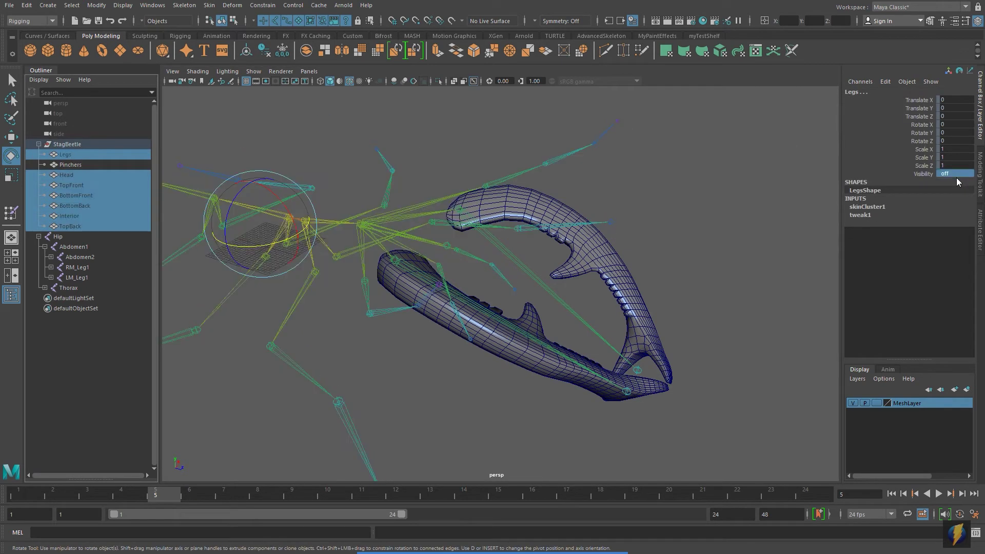
{"action": "left_click_drag", "start_coordinate": [600, 318], "coordinate": [589, 299], "text": "alt"}
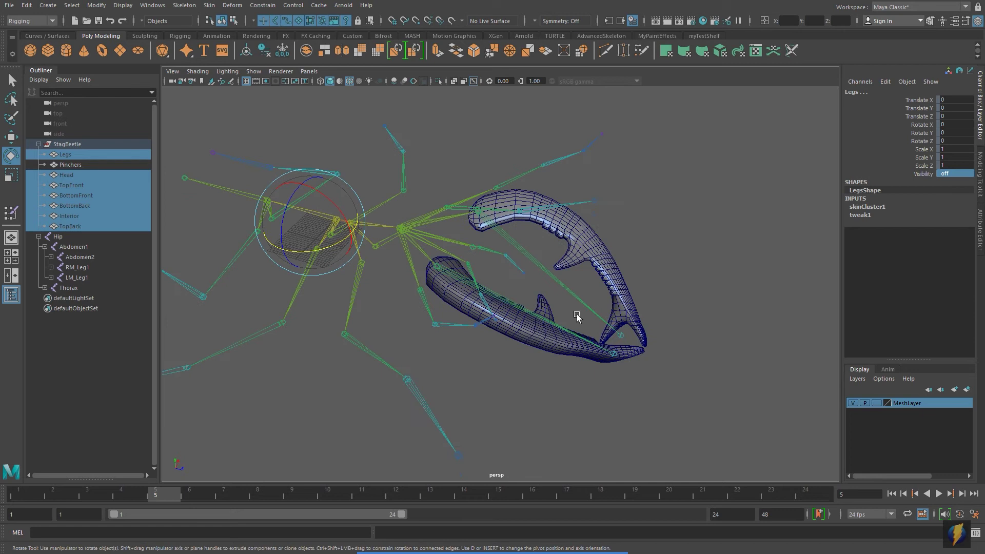
- Switch the Pinchers mesh to vertex selection mode
{"action": "left_click", "coordinate": [543, 336]}
{"action": "right_click_drag", "start_coordinate": [548, 339], "coordinate": [503, 262]}
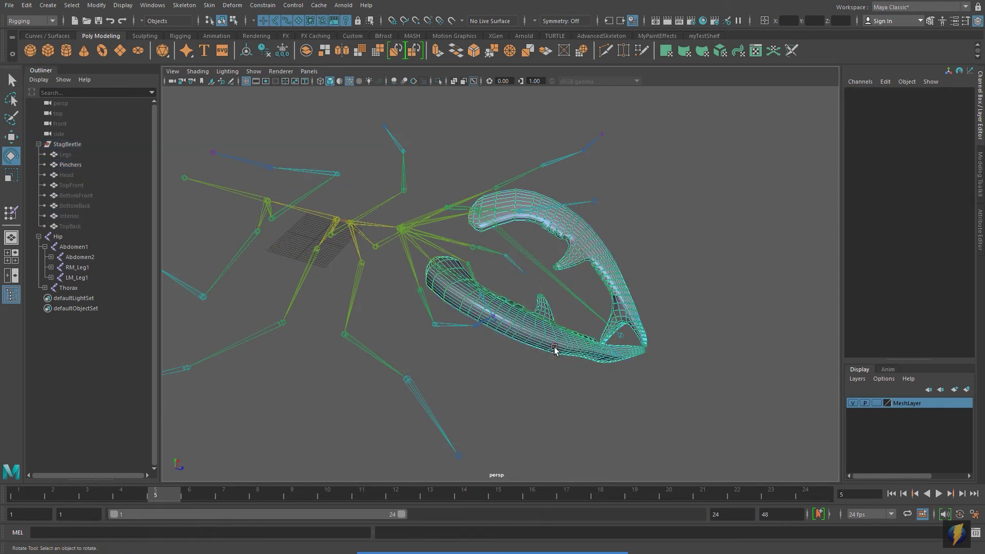
{"action": "scroll", "coordinate": [554, 349], "scroll_direction": "up", "scroll_amount": 3}
{"action": "scroll", "coordinate": [553, 348], "scroll_direction": "up", "scroll_amount": 3}
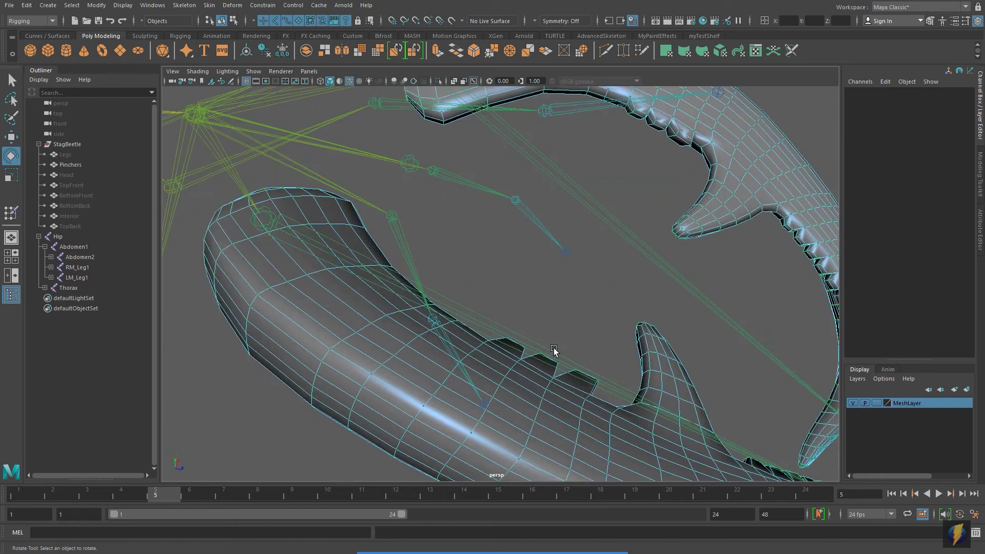
{"action": "scroll", "coordinate": [554, 348], "scroll_direction": "down", "scroll_amount": 3}
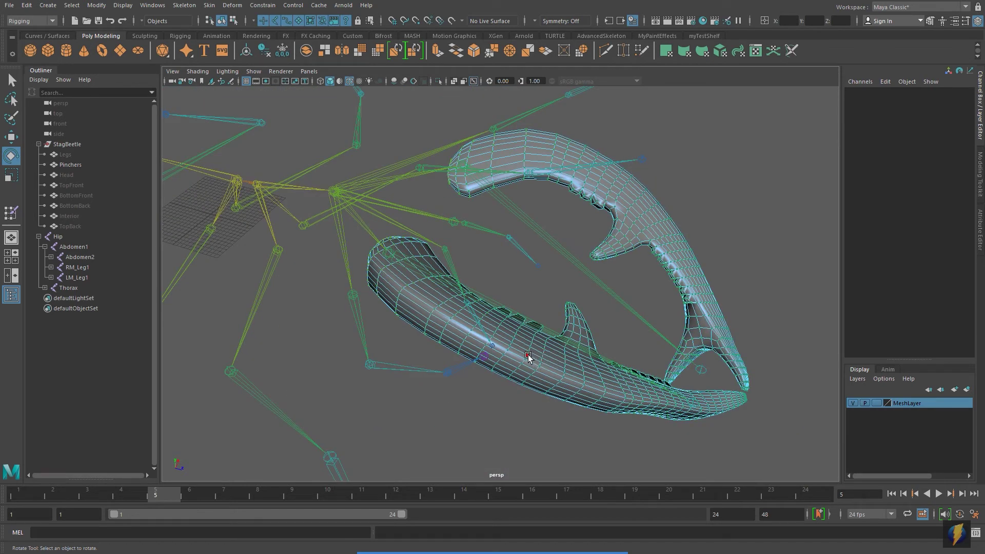
{"action": "left_click", "coordinate": [529, 356]}
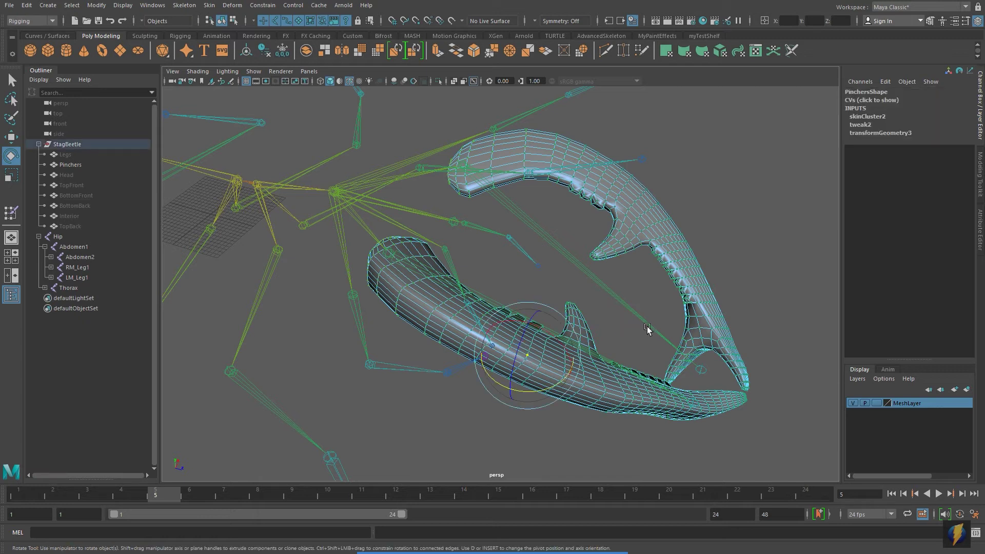
{"action": "key", "text": "shift+period"}
{"action": "key", "text": "shift+period"}
{"action": "key", "text": "shift+period"}
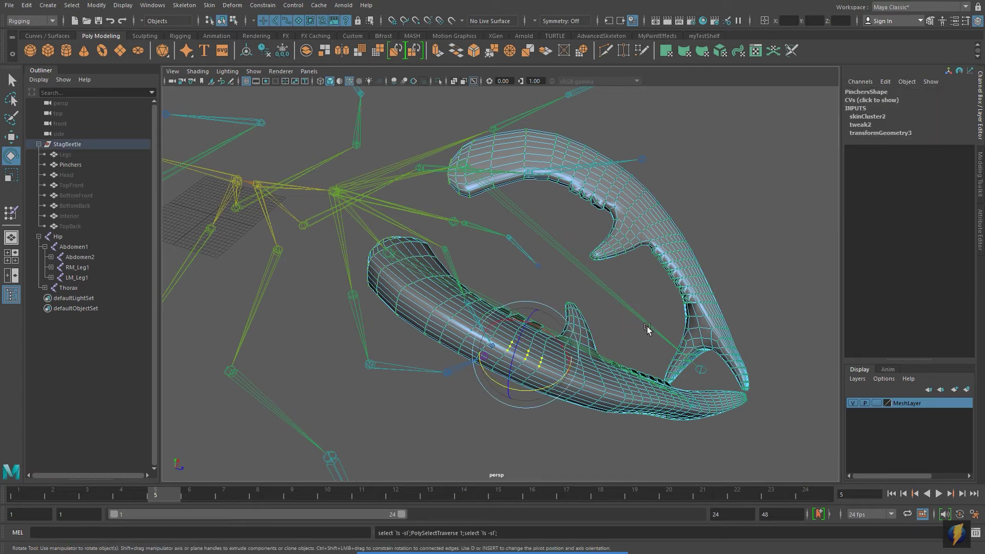
{"action": "key", "text": "shift+period"}
{"action": "key", "text": "shift+period"}
{"action": "key", "text": "shift+period"}
{"action": "key", "text": "shift+period"}
{"action": "key", "text": "shift+period"}
{"action": "key", "text": "shift+period"}
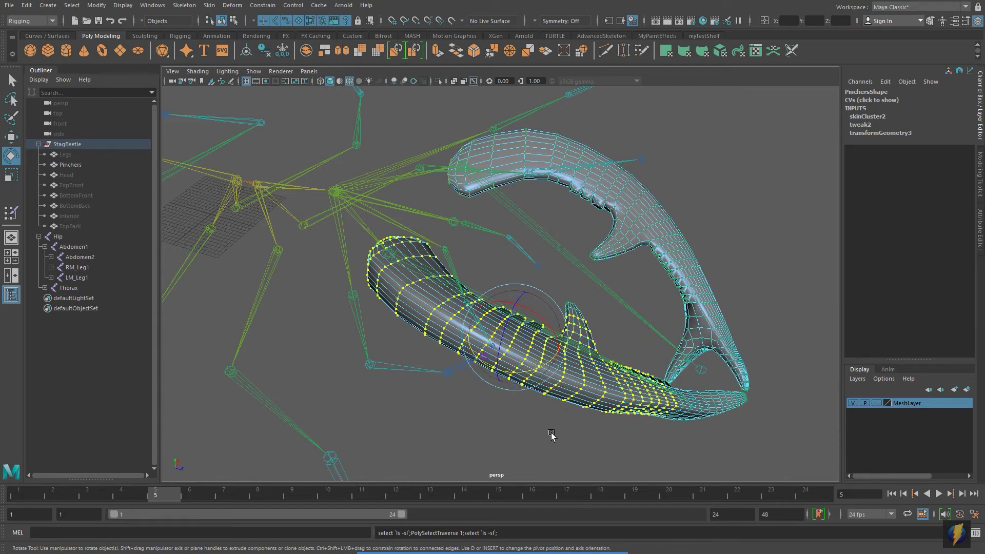
{"action": "left_click", "coordinate": [552, 435]}
- Select all connected vertices of the beetle's right pincher and check the selection from several angles
{"action": "scroll", "coordinate": [550, 384], "scroll_direction": "up", "scroll_amount": 5}
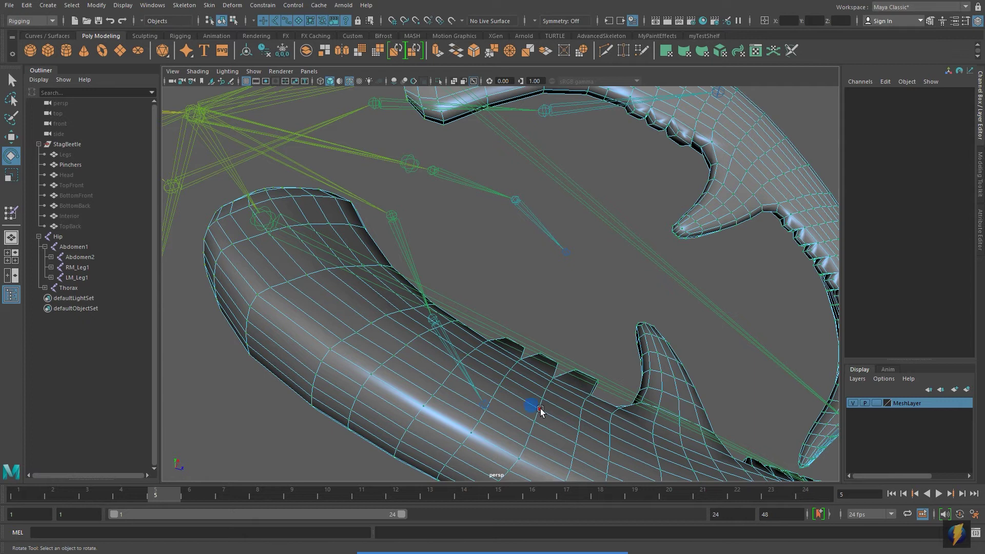
{"action": "left_click", "coordinate": [540, 408]}
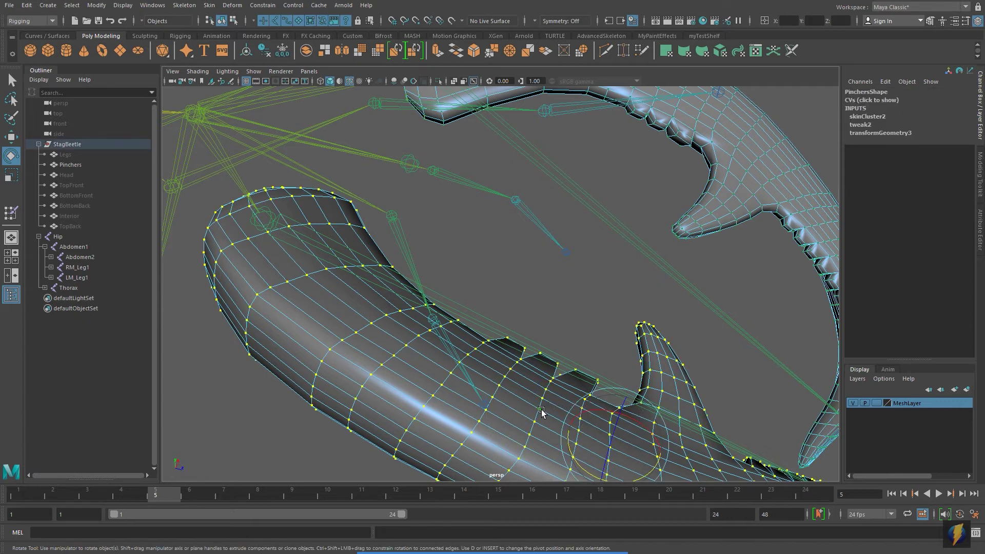
{"action": "scroll", "coordinate": [540, 410], "scroll_direction": "down", "scroll_amount": 5}
{"action": "left_click_drag", "start_coordinate": [456, 315], "coordinate": [461, 317], "text": "alt"}
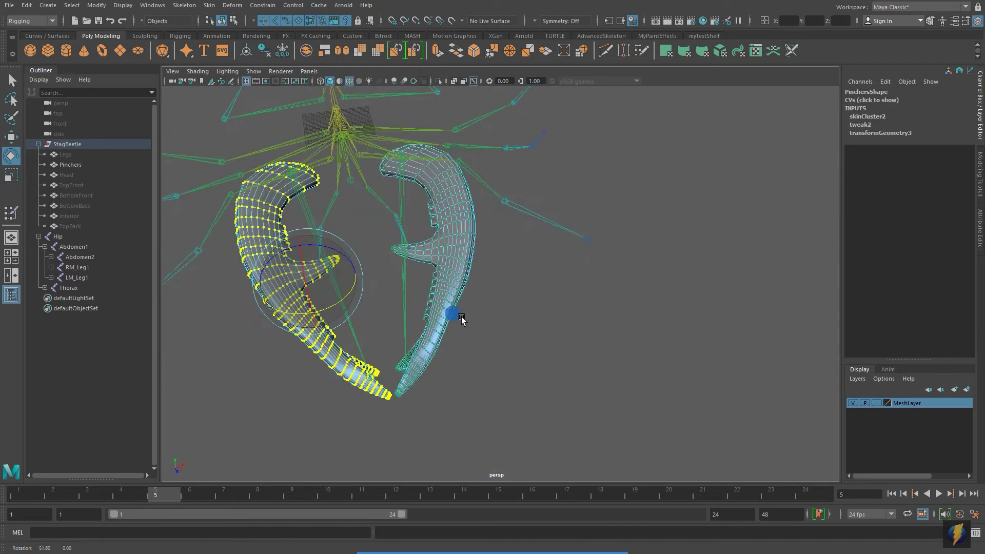
{"action": "middle_click_drag", "start_coordinate": [394, 334], "coordinate": [431, 349], "text": "alt"}
{"action": "left_click_drag", "start_coordinate": [429, 349], "coordinate": [466, 354], "text": "alt"}
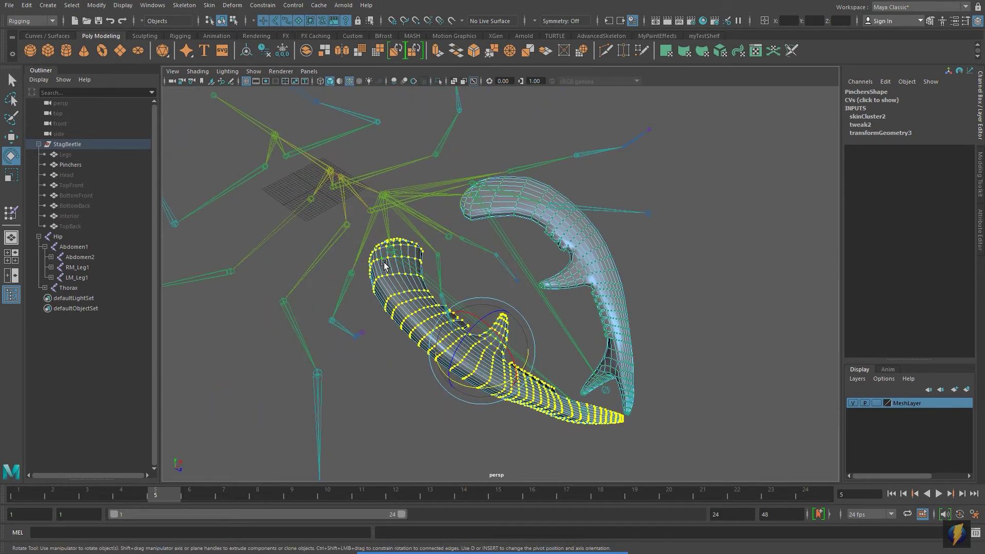
- Set the R_Pincher weights of all selected right pincher vertices to 1 in the Component Editor's smooth skin weights
{"action": "left_click", "coordinate": [153, 6]}
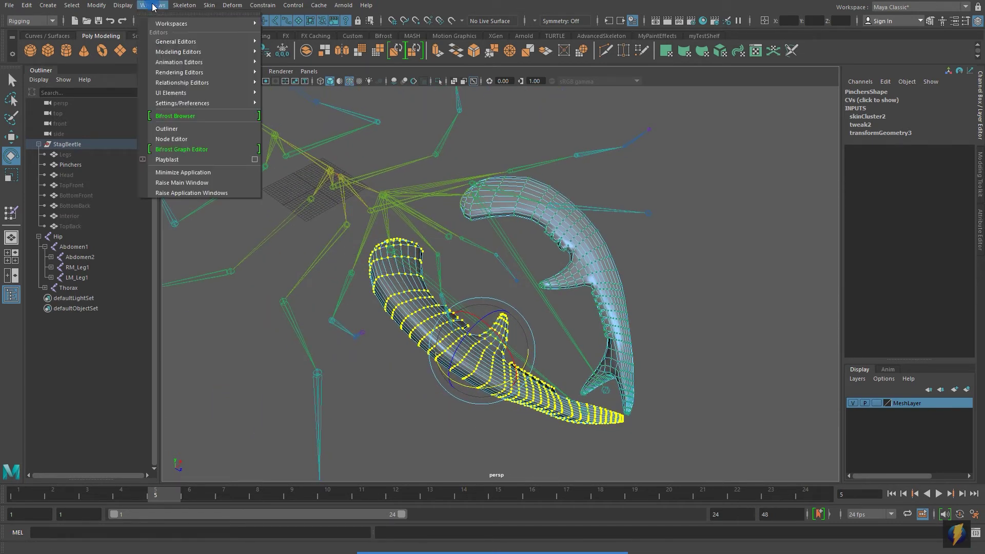
{"action": "mouse_move", "coordinate": [171, 40]}
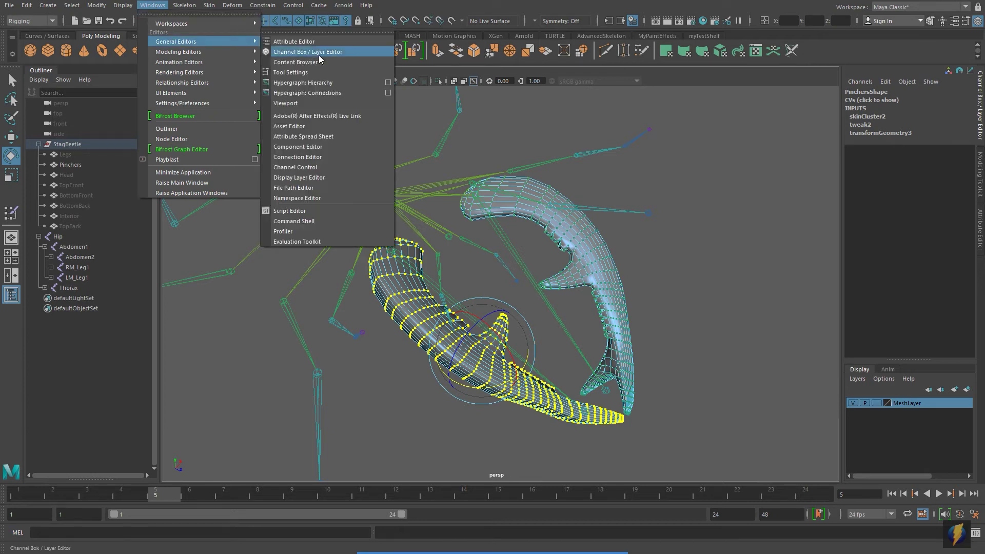
{"action": "left_click", "coordinate": [322, 146]}
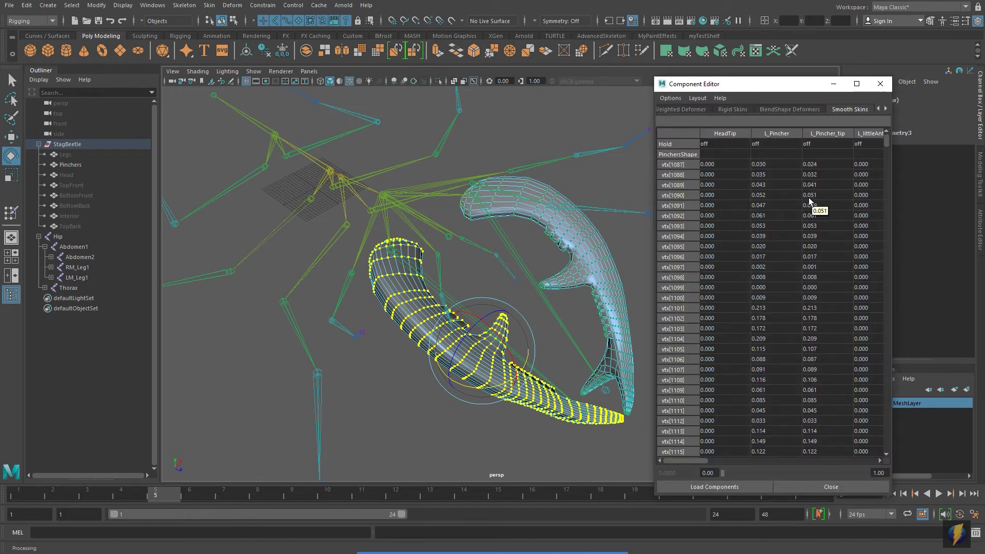
{"action": "left_click_drag", "start_coordinate": [695, 460], "coordinate": [710, 463]}
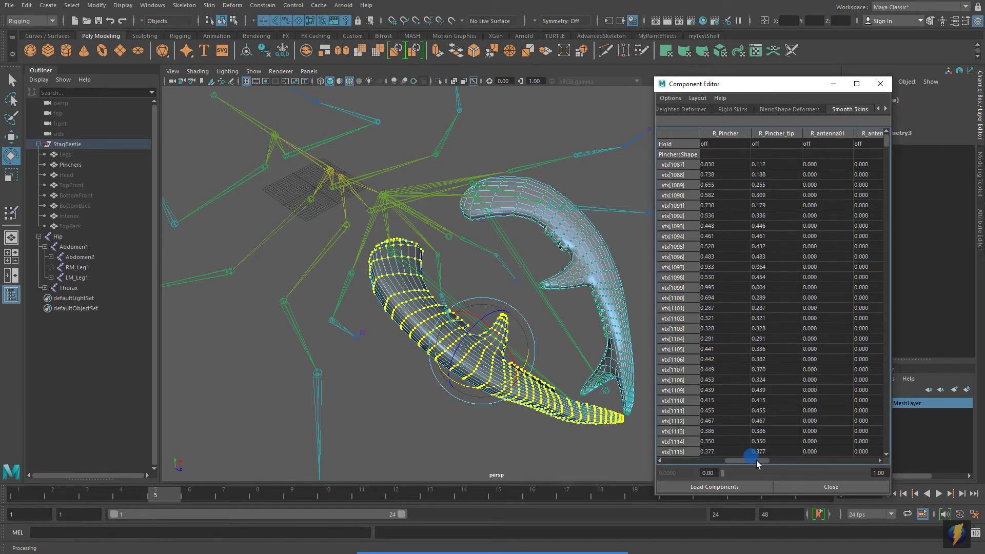
{"action": "left_click_drag", "start_coordinate": [729, 165], "coordinate": [817, 159]}
{"action": "left_click_drag", "start_coordinate": [887, 141], "coordinate": [892, 444]}
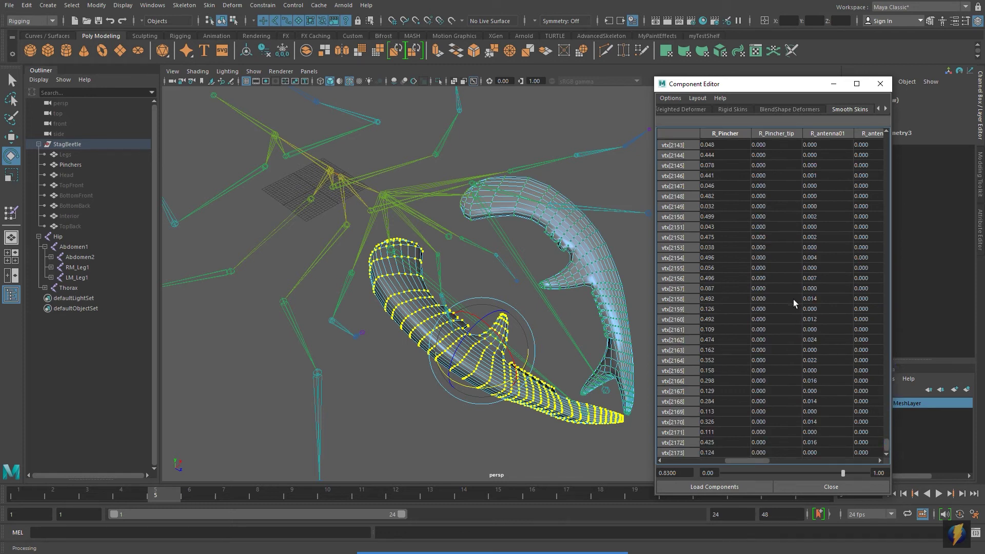
{"action": "left_click", "coordinate": [727, 452], "text": "shift"}
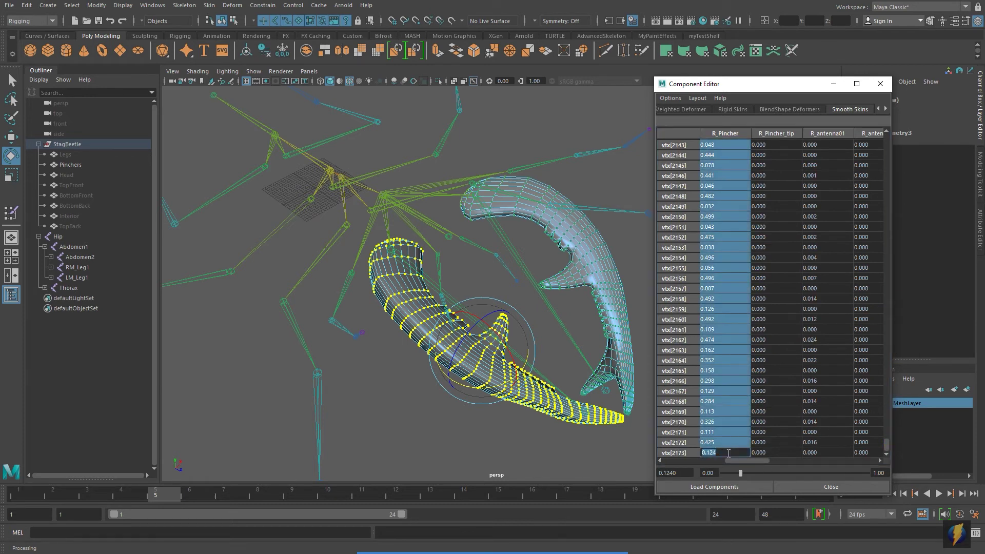
{"action": "type", "text": "1"}
{"action": "key", "text": "Return"}
- Set the L_Pincher smooth skin weights of all left pincher vertices to 1 and return the Pinchers mesh to object mode
{"action": "left_click_drag", "start_coordinate": [444, 379], "coordinate": [434, 351], "text": "alt"}
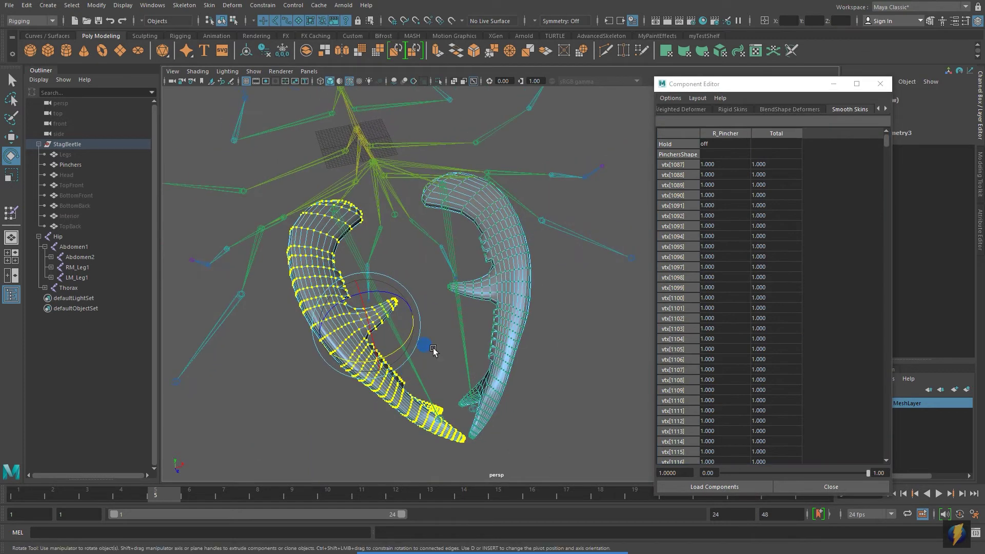
{"action": "left_click", "coordinate": [502, 285]}
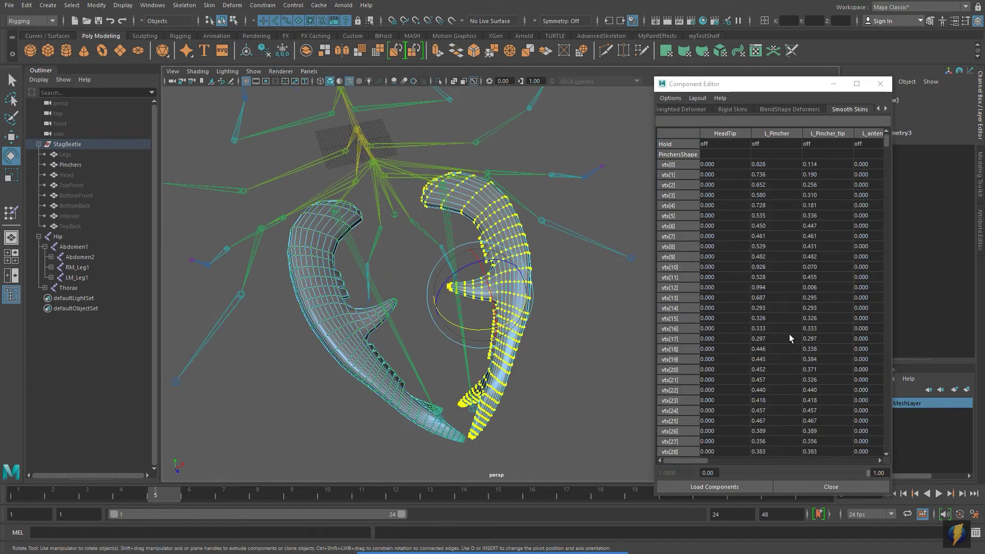
{"action": "left_click_drag", "start_coordinate": [652, 191], "coordinate": [575, 192]}
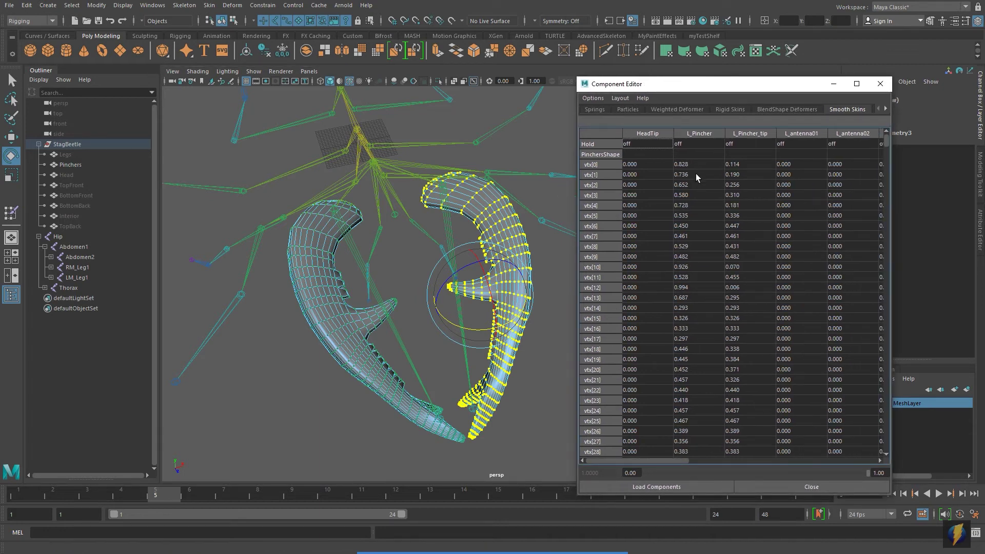
{"action": "left_click_drag", "start_coordinate": [886, 141], "coordinate": [904, 447]}
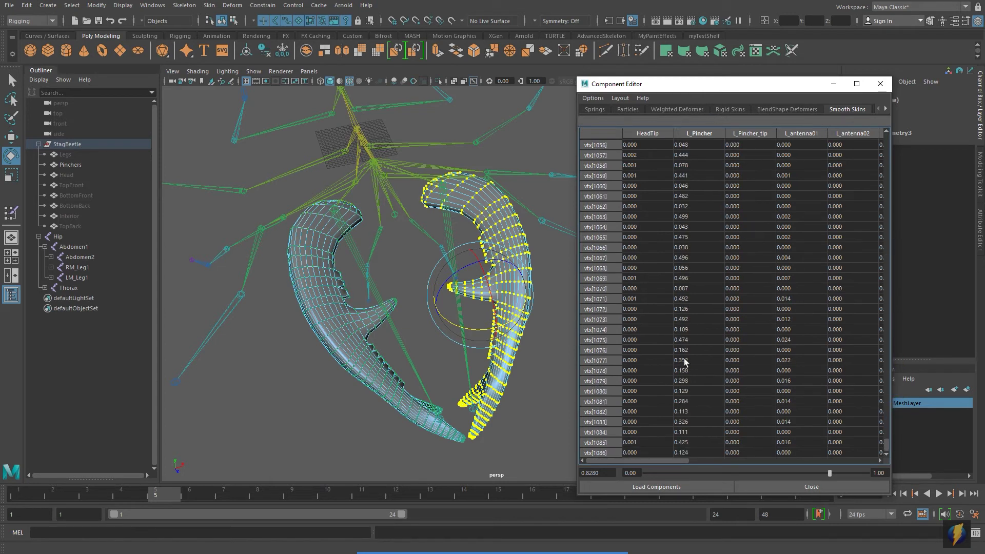
{"action": "left_click", "coordinate": [693, 451], "text": "shift"}
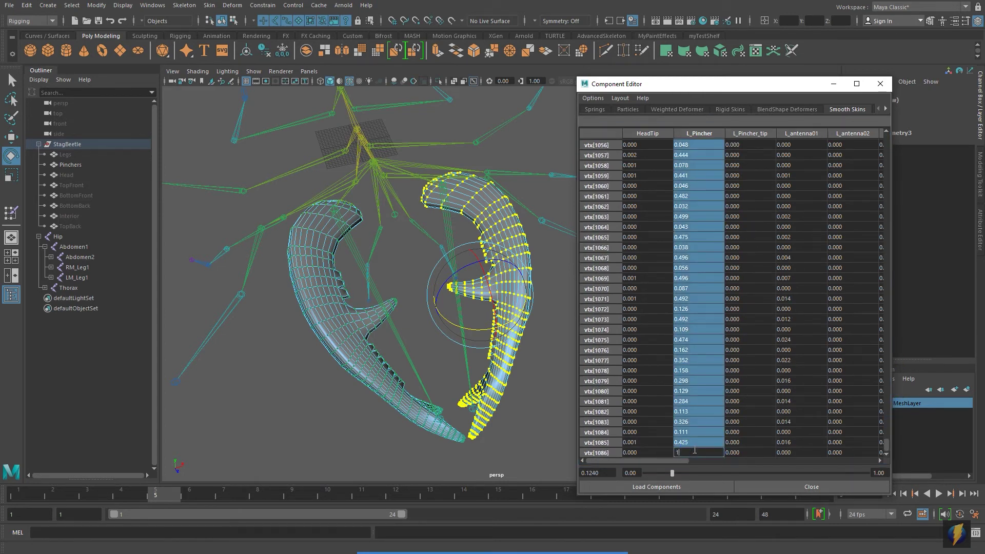
{"action": "key", "text": "Return"}
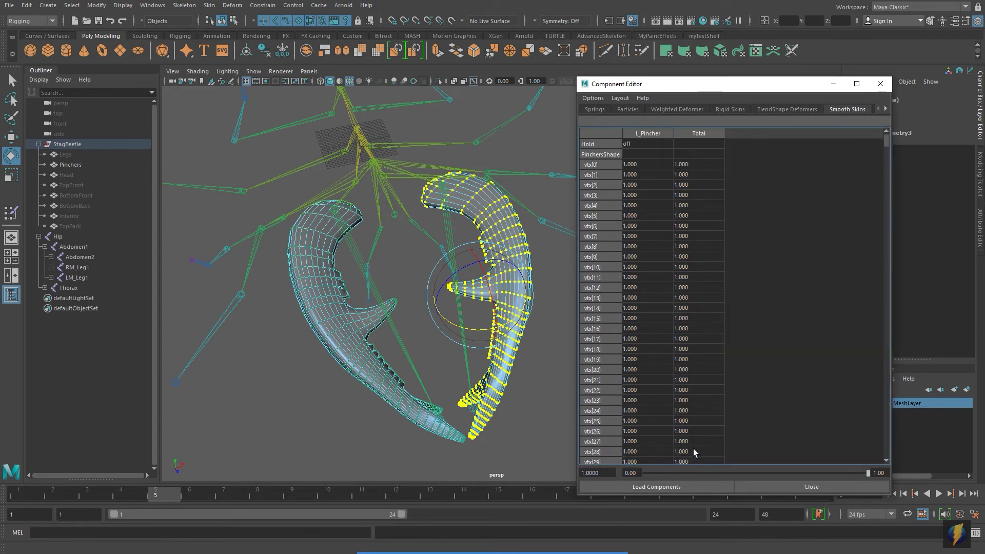
{"action": "left_click", "coordinate": [880, 84]}
{"action": "right_click", "coordinate": [505, 238]}
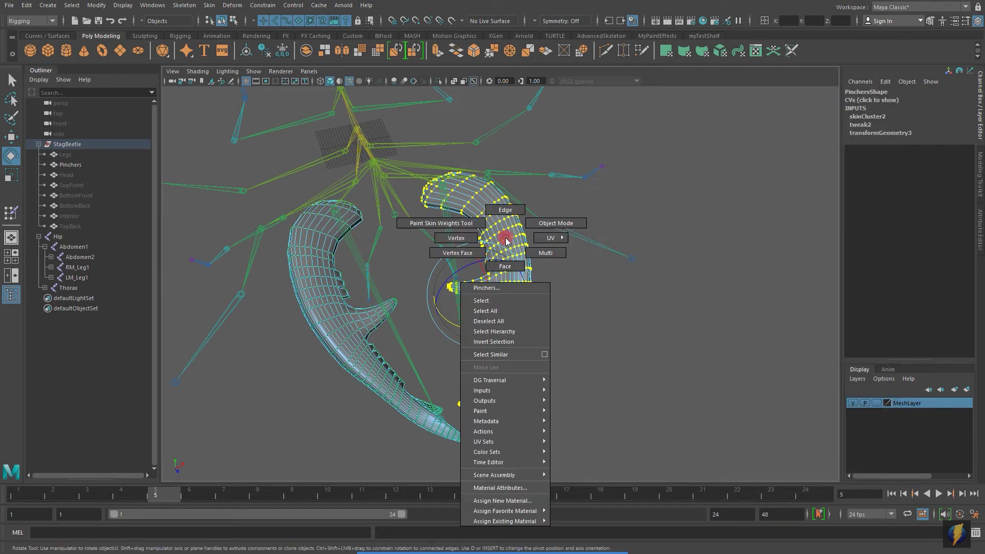
{"action": "left_click", "coordinate": [553, 223]}
{"action": "left_click", "coordinate": [648, 182]}
- Test the pincher deformation by rotating the pincher joints individually and together about Y, undoing each rotation
{"action": "left_click", "coordinate": [374, 244]}
{"action": "left_click_drag", "start_coordinate": [368, 234], "coordinate": [335, 236]}
{"action": "key", "text": "ctrl+z"}
{"action": "left_click", "coordinate": [447, 224]}
{"action": "left_click_drag", "start_coordinate": [459, 216], "coordinate": [489, 209]}
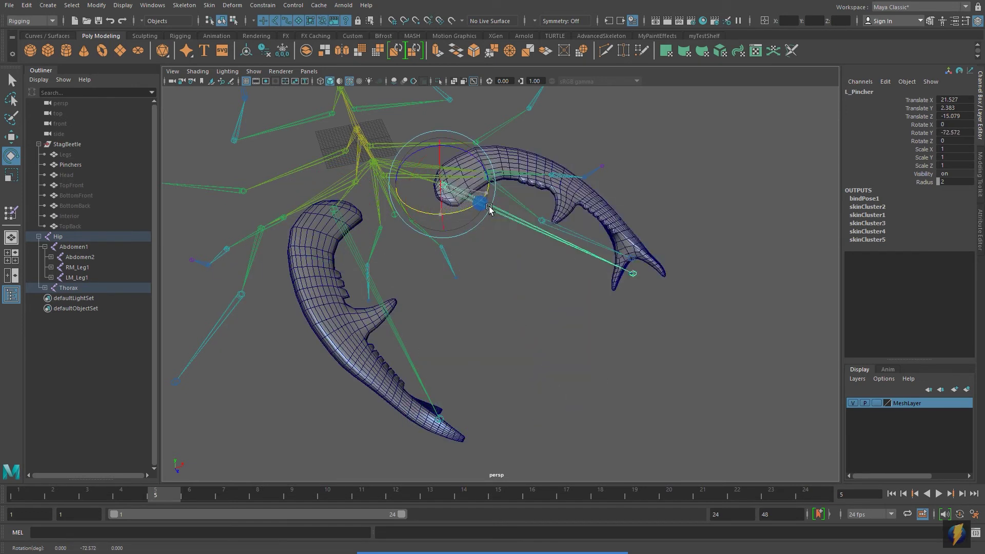
{"action": "key", "text": "ctrl+z"}
{"action": "key", "text": "ctrl+z"}
{"action": "left_click", "coordinate": [397, 238]}
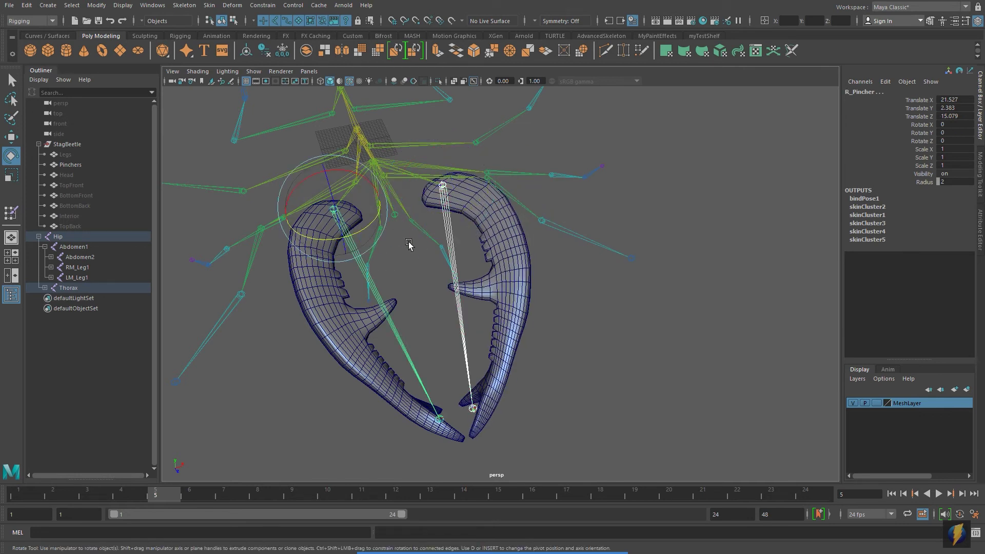
{"action": "mouse_move", "coordinate": [369, 226]}
{"action": "left_mouse_down"}
{"action": "mouse_move", "coordinate": [339, 220]}
{"action": "mouse_move", "coordinate": [390, 215]}
{"action": "mouse_move", "coordinate": [339, 221]}
{"action": "mouse_move", "coordinate": [363, 223]}
{"action": "left_mouse_up"}
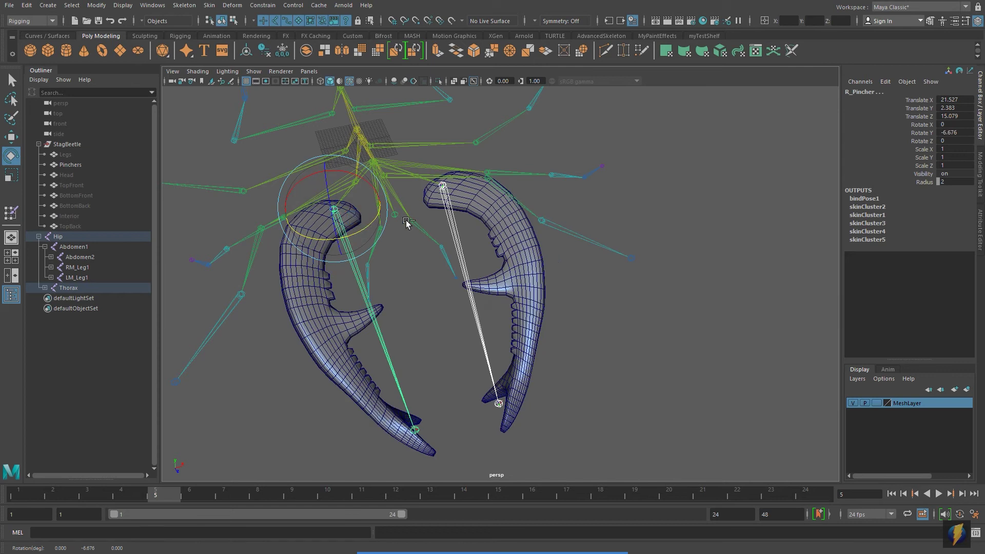
{"action": "key", "text": "ctrl+z"}
- Show all meshes in the StagBeetle group again by setting their visibility to on
{"action": "left_click_drag", "start_coordinate": [515, 257], "coordinate": [478, 236], "text": "alt"}
{"action": "middle_click_drag", "start_coordinate": [478, 236], "coordinate": [518, 280], "text": "alt"}
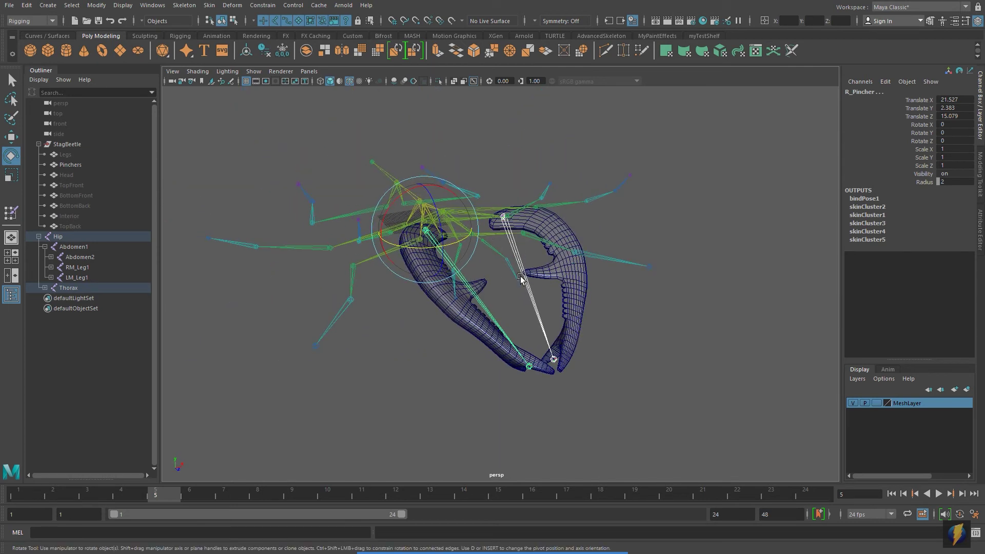
{"action": "left_click_drag", "start_coordinate": [66, 156], "coordinate": [81, 221]}
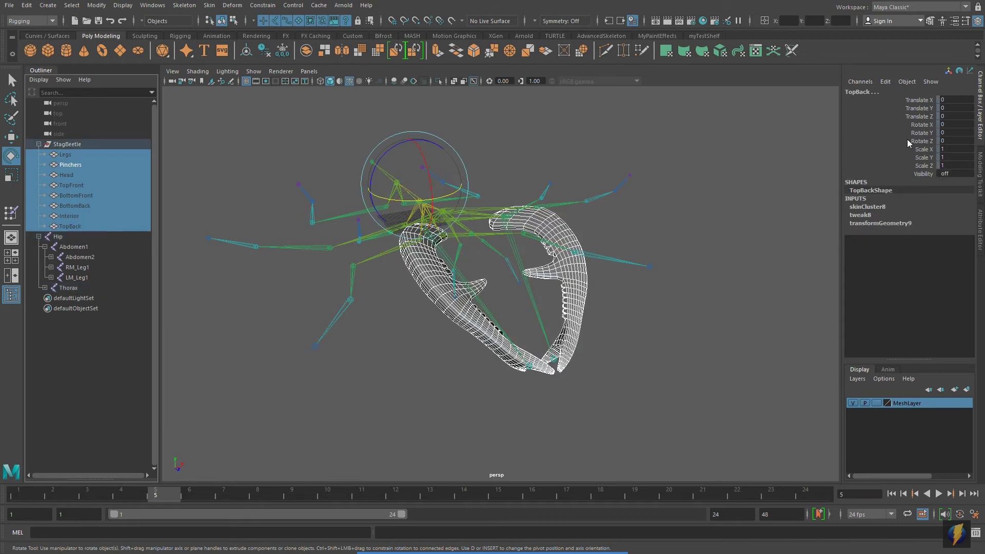
{"action": "left_click", "coordinate": [968, 173]}
{"action": "type", "text": "1"}
{"action": "key", "text": "Return"}
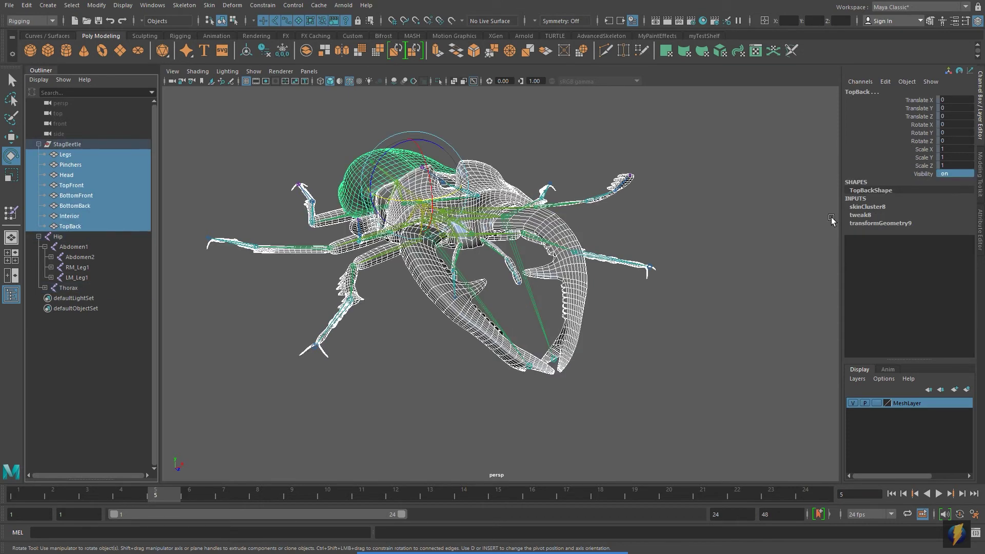
- Hide the Legs, Pinchers and TopBack meshes by setting their visibility to off
{"action": "left_click_drag", "start_coordinate": [580, 223], "coordinate": [630, 219], "text": "alt"}
{"action": "middle_click_drag", "start_coordinate": [519, 212], "coordinate": [558, 230], "text": "alt"}
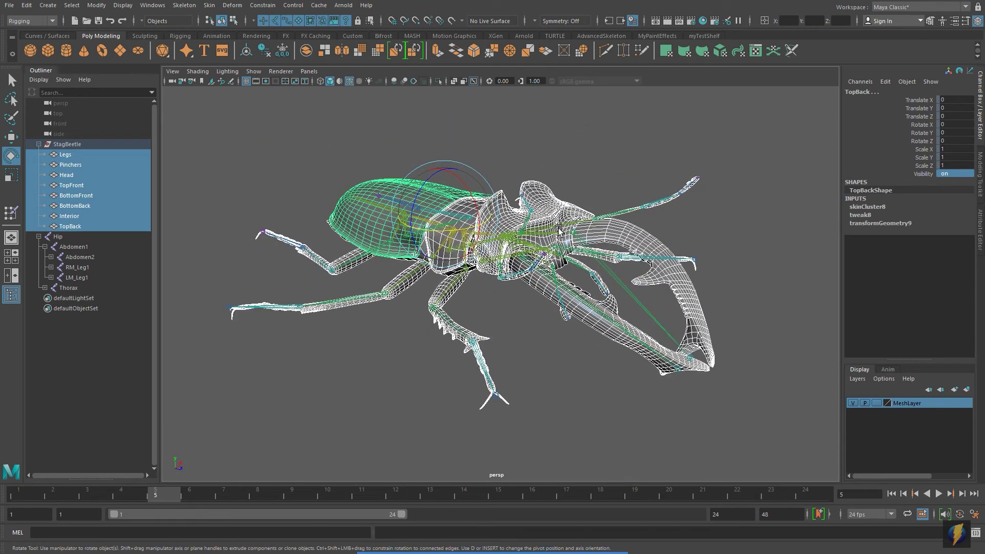
{"action": "left_click_drag", "start_coordinate": [560, 231], "coordinate": [695, 218], "text": "alt"}
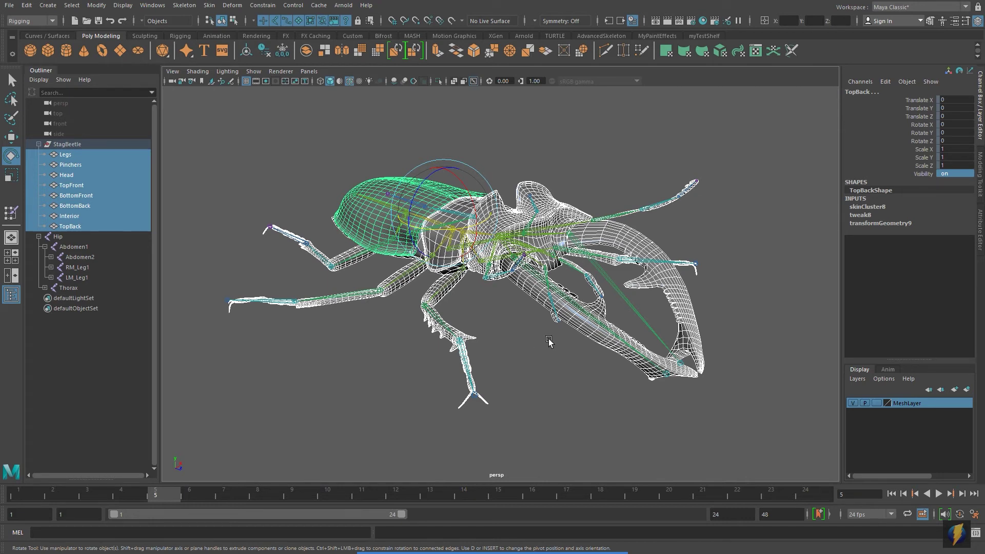
{"action": "left_click", "coordinate": [492, 395]}
{"action": "left_click", "coordinate": [629, 354]}
{"action": "left_click", "coordinate": [446, 308], "text": "shift"}
{"action": "left_click", "coordinate": [344, 227], "text": "shift"}
{"action": "left_click", "coordinate": [954, 174]}
{"action": "type", "text": "0"}
{"action": "key", "text": "Return"}
- Switch the Head mesh to vertex selection mode and select all of its vertices
{"action": "left_click_drag", "start_coordinate": [493, 303], "coordinate": [562, 267], "text": "alt"}
{"action": "left_click", "coordinate": [575, 267]}
{"action": "scroll", "coordinate": [548, 268], "scroll_direction": "up", "scroll_amount": 5}
{"action": "right_click_drag", "start_coordinate": [547, 266], "coordinate": [503, 265]}
{"action": "left_click_drag", "start_coordinate": [442, 166], "coordinate": [628, 462]}
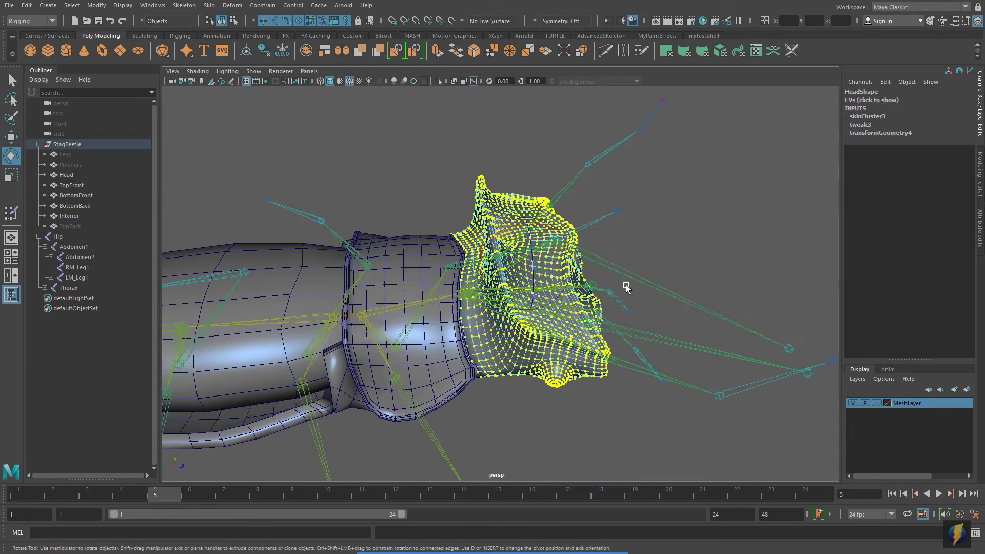
{"action": "left_click_drag", "start_coordinate": [539, 266], "coordinate": [557, 262], "text": "alt"}
- Set the weights of all selected Head vertices to 1 for a single joint in the Component Editor's smooth skin weights
{"action": "left_click", "coordinate": [152, 6]}
{"action": "mouse_move", "coordinate": [171, 45]}
{"action": "left_click", "coordinate": [298, 146]}
{"action": "left_click_drag", "start_coordinate": [629, 460], "coordinate": [835, 460]}
{"action": "left_click", "coordinate": [849, 165]}
{"action": "left_click_drag", "start_coordinate": [886, 140], "coordinate": [911, 455]}
{"action": "left_click", "coordinate": [846, 450], "text": "shift"}
{"action": "type", "text": "1"}
{"action": "key", "text": "Return"}
{"action": "left_click_drag", "start_coordinate": [734, 84], "coordinate": [820, 91]}
- Return the Head mesh to object mode and hide it by setting its visibility to off
{"action": "right_click_drag", "start_coordinate": [492, 198], "coordinate": [541, 183]}
{"action": "left_click_drag", "start_coordinate": [801, 91], "coordinate": [684, 256]}
{"action": "left_click_drag", "start_coordinate": [954, 173], "coordinate": [861, 171]}
{"action": "type", "text": "0"}
{"action": "key", "text": "Return"}
{"action": "left_click_drag", "start_coordinate": [703, 256], "coordinate": [793, 206]}
- Switch the TopFront mesh to vertex selection mode and select all of its vertices
{"action": "left_click", "coordinate": [411, 353]}
{"action": "left_click_drag", "start_coordinate": [411, 352], "coordinate": [496, 230], "text": "alt"}
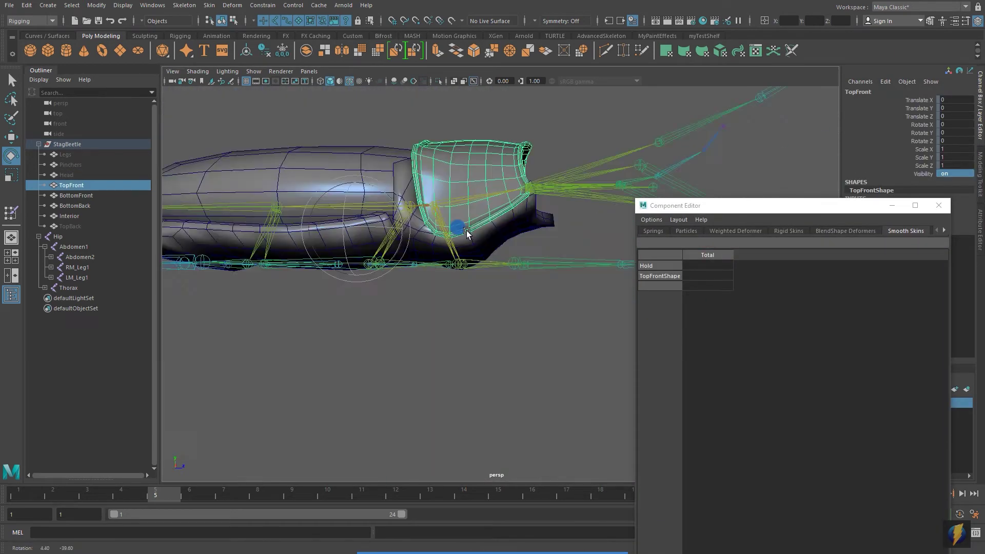
{"action": "right_click_drag", "start_coordinate": [472, 269], "coordinate": [431, 269]}
{"action": "left_click_drag", "start_coordinate": [462, 288], "coordinate": [482, 246], "text": "alt"}
{"action": "left_click", "coordinate": [497, 245], "text": "shift"}
{"action": "right_click_drag", "start_coordinate": [484, 248], "coordinate": [446, 249]}
{"action": "left_click_drag", "start_coordinate": [395, 187], "coordinate": [569, 401]}
- Set the Thorax weights of all selected TopFront vertices to 1 in the smooth skin weights
{"action": "left_click_drag", "start_coordinate": [796, 204], "coordinate": [742, 102]}
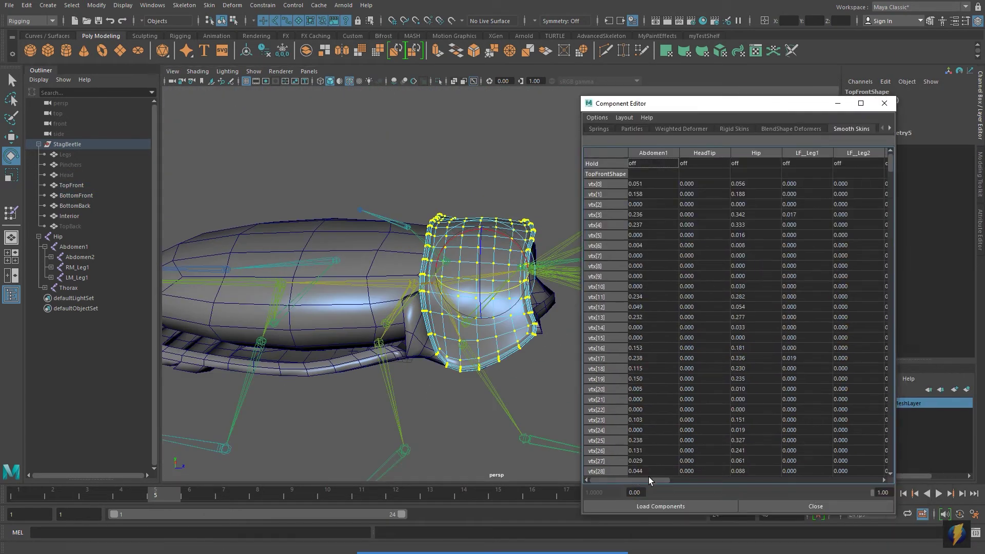
{"action": "left_click", "coordinate": [797, 186]}
{"action": "left_click_drag", "start_coordinate": [891, 164], "coordinate": [908, 467]}
{"action": "left_click", "coordinate": [809, 464], "text": "shift"}
{"action": "type", "text": "1"}
{"action": "key", "text": "Return"}
- Select all vertices of the BottomFront mesh and set their smooth skin weights to 1 for a single joint
{"action": "left_click_drag", "start_coordinate": [505, 328], "coordinate": [529, 245], "text": "alt"}
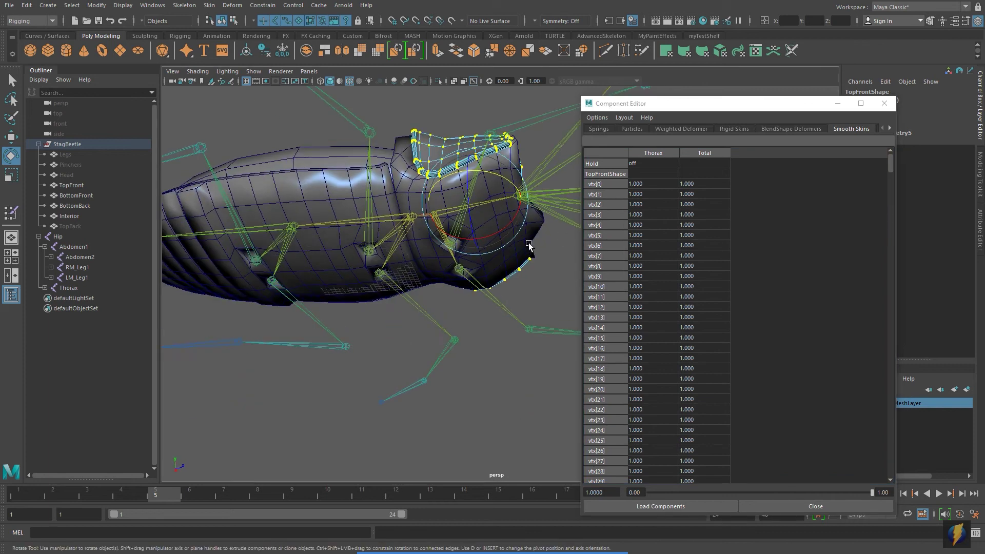
{"action": "right_click_drag", "start_coordinate": [484, 260], "coordinate": [446, 264]}
{"action": "left_click_drag", "start_coordinate": [341, 157], "coordinate": [539, 354]}
{"action": "left_click_drag", "start_coordinate": [622, 481], "coordinate": [819, 479]}
{"action": "left_click", "coordinate": [821, 185]}
{"action": "left_click_drag", "start_coordinate": [891, 176], "coordinate": [892, 452]}
{"action": "left_click", "coordinate": [823, 470], "text": "shift"}
{"action": "type", "text": "1"}
{"action": "key", "text": "Return"}
- Return to object mode and hide the TopFront and BottomFront meshes by setting their visibility to off
{"action": "left_click_drag", "start_coordinate": [431, 159], "coordinate": [447, 226], "text": "alt"}
{"action": "right_click_drag", "start_coordinate": [446, 226], "coordinate": [473, 198]}
{"action": "left_click", "coordinate": [954, 173]}
{"action": "type", "text": "0"}
{"action": "key", "text": "Return"}
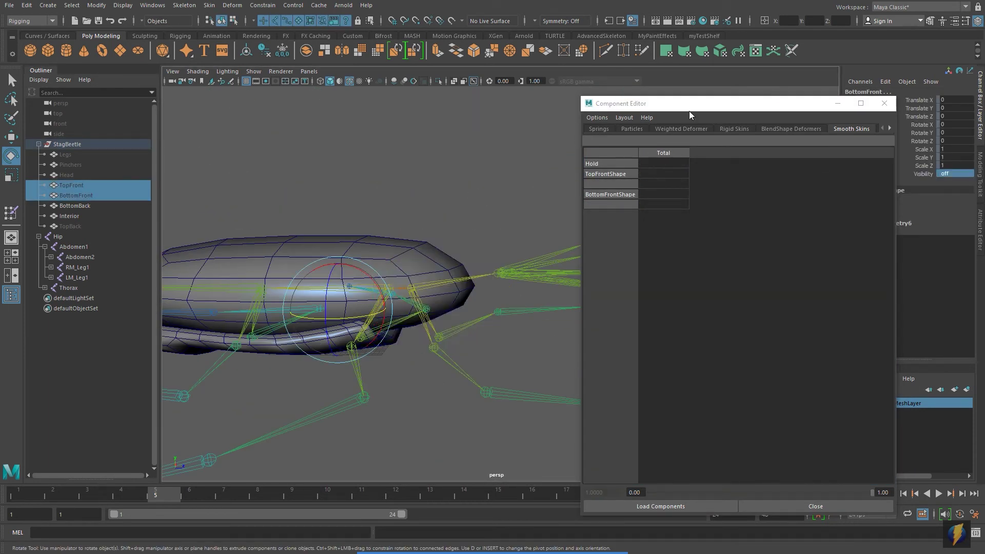
- Switch the BottomBack mesh to vertex selection mode and select all of its vertices from below
{"action": "left_click_drag", "start_coordinate": [667, 104], "coordinate": [783, 114]}
{"action": "left_click", "coordinate": [442, 161]}
{"action": "left_click_drag", "start_coordinate": [446, 169], "coordinate": [470, 269], "text": "alt"}
{"action": "left_click_drag", "start_coordinate": [488, 393], "coordinate": [499, 312], "text": "alt"}
{"action": "right_click_drag", "start_coordinate": [499, 311], "coordinate": [458, 310]}
{"action": "left_click_drag", "start_coordinate": [229, 154], "coordinate": [611, 405]}
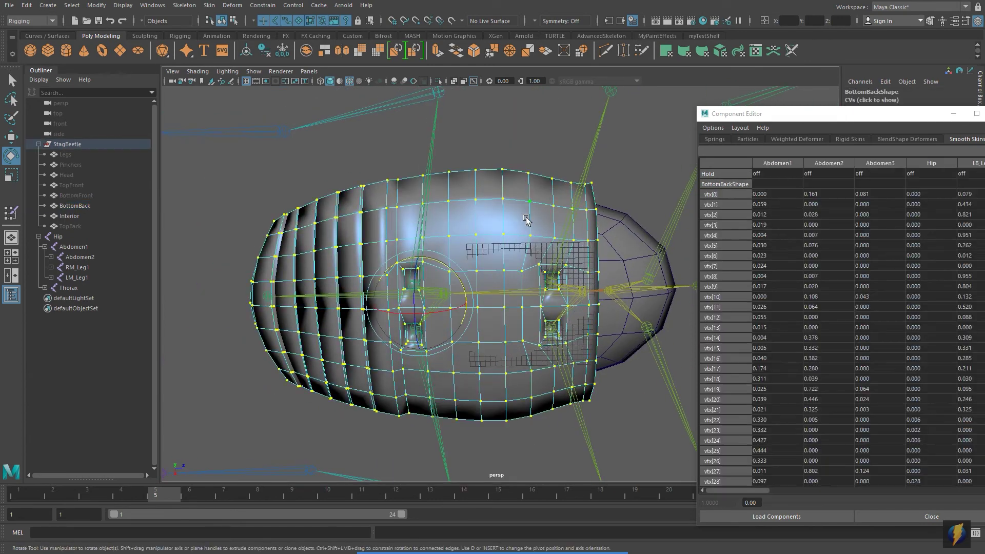
- Set the Abdomen1 weights of all selected BottomBack vertices to 1 in the smooth skin weights
{"action": "left_click_drag", "start_coordinate": [525, 219], "coordinate": [533, 295], "text": "alt"}
{"action": "middle_click_drag", "start_coordinate": [534, 296], "coordinate": [490, 294], "text": "alt"}
{"action": "left_click_drag", "start_coordinate": [769, 115], "coordinate": [645, 84]}
{"action": "left_click", "coordinate": [647, 163]}
{"action": "left_click_drag", "start_coordinate": [882, 154], "coordinate": [881, 421]}
{"action": "left_click", "coordinate": [658, 453], "text": "shift"}
{"action": "type", "text": "1"}
{"action": "key", "text": "Return"}
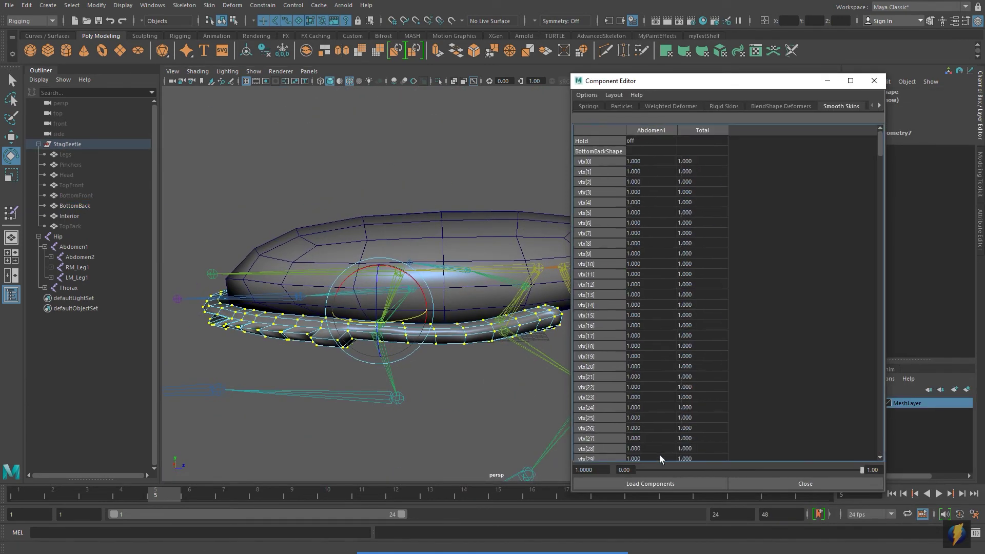
- Close the Component Editor and hide the Interior mesh in object mode by setting its visibility to off
{"action": "left_click", "coordinate": [875, 82]}
{"action": "right_click_drag", "start_coordinate": [553, 231], "coordinate": [579, 205]}
{"action": "left_click", "coordinate": [955, 174]}
{"action": "type", "text": "0"}
{"action": "key", "text": "Return"}
- Open the Paint Skin Weights tool settings for the BottomBack mesh and choose Abdomen2 as the influence
{"action": "left_click_drag", "start_coordinate": [466, 384], "coordinate": [474, 288], "text": "alt"}
{"action": "left_click", "coordinate": [532, 260]}
{"action": "left_click", "coordinate": [209, 5]}
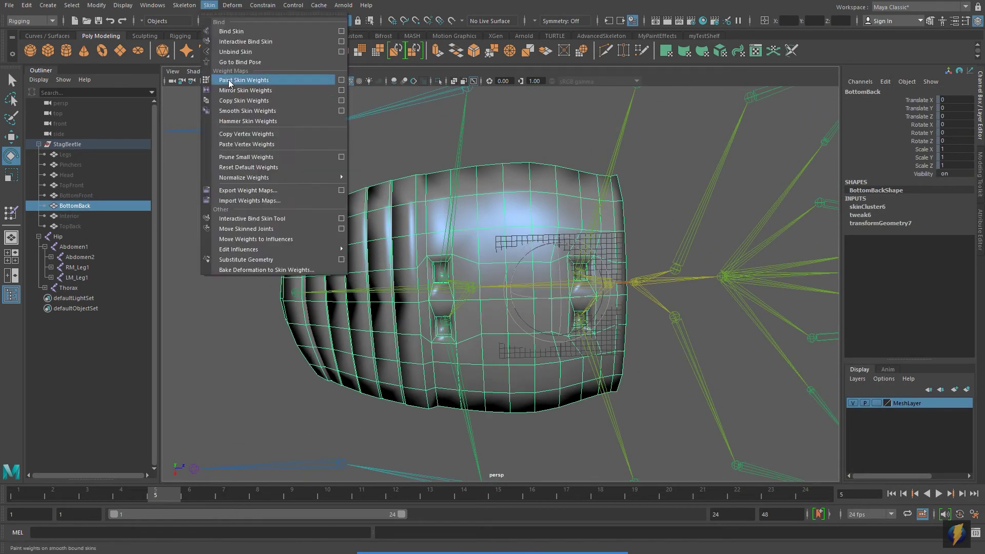
{"action": "left_click", "coordinate": [343, 80]}
{"action": "left_click", "coordinate": [794, 355]}
{"action": "middle_click_drag", "start_coordinate": [540, 234], "coordinate": [641, 224], "text": "alt"}
{"action": "left_click_drag", "start_coordinate": [830, 251], "coordinate": [830, 164]}
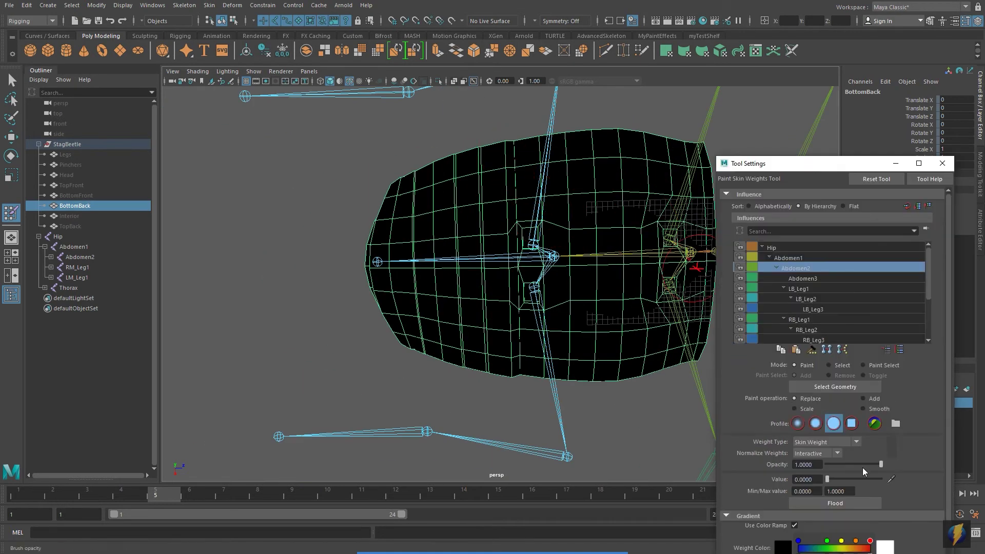
- Paint the Abdomen2 weights across the rear part of BottomBack and check the painted weights from other angles
{"action": "mouse_move", "coordinate": [505, 154]}
{"action": "left_mouse_down"}
{"action": "mouse_move", "coordinate": [399, 192]}
{"action": "mouse_move", "coordinate": [452, 342]}
{"action": "mouse_move", "coordinate": [425, 221]}
{"action": "mouse_move", "coordinate": [442, 406]}
{"action": "mouse_move", "coordinate": [496, 273]}
{"action": "mouse_move", "coordinate": [493, 223]}
{"action": "mouse_move", "coordinate": [487, 383]}
{"action": "mouse_move", "coordinate": [488, 230]}
{"action": "mouse_move", "coordinate": [519, 273]}
{"action": "mouse_move", "coordinate": [528, 194]}
{"action": "mouse_move", "coordinate": [534, 284]}
{"action": "left_mouse_up"}
{"action": "left_click_drag", "start_coordinate": [569, 195], "coordinate": [568, 179], "text": "alt"}
{"action": "left_click_drag", "start_coordinate": [499, 138], "coordinate": [503, 432]}
{"action": "mouse_move", "coordinate": [496, 258]}
{"action": "left_mouse_down", "text": "alt"}
{"action": "mouse_move", "coordinate": [503, 333]}
{"action": "mouse_move", "coordinate": [508, 270]}
{"action": "left_mouse_up", "text": "alt"}
{"action": "left_click", "coordinate": [801, 259]}
{"action": "left_click_drag", "start_coordinate": [563, 288], "coordinate": [555, 313], "text": "alt"}
- Leave weight painting and hide the BottomBack mesh by setting its visibility to off
{"action": "left_click", "coordinate": [11, 80]}
{"action": "left_click_drag", "start_coordinate": [874, 160], "coordinate": [815, 267]}
{"action": "left_click", "coordinate": [955, 173]}
{"action": "type", "text": "0"}
{"action": "key", "text": "Return"}
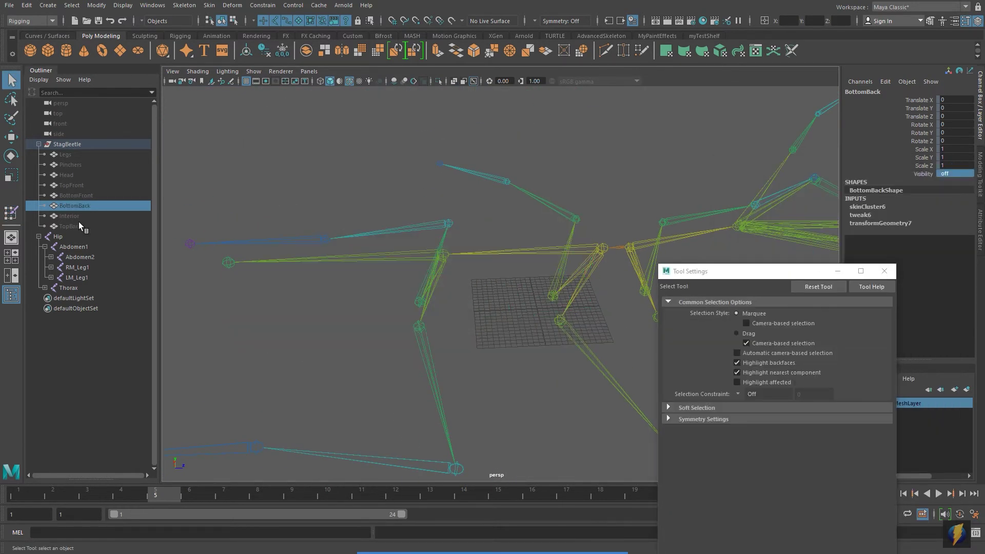
- Turn the Interior mesh's visibility back on and open the Paint Skin Weights tool for it
{"action": "left_click", "coordinate": [72, 217]}
{"action": "left_click", "coordinate": [209, 4]}
{"action": "left_click", "coordinate": [241, 91]}
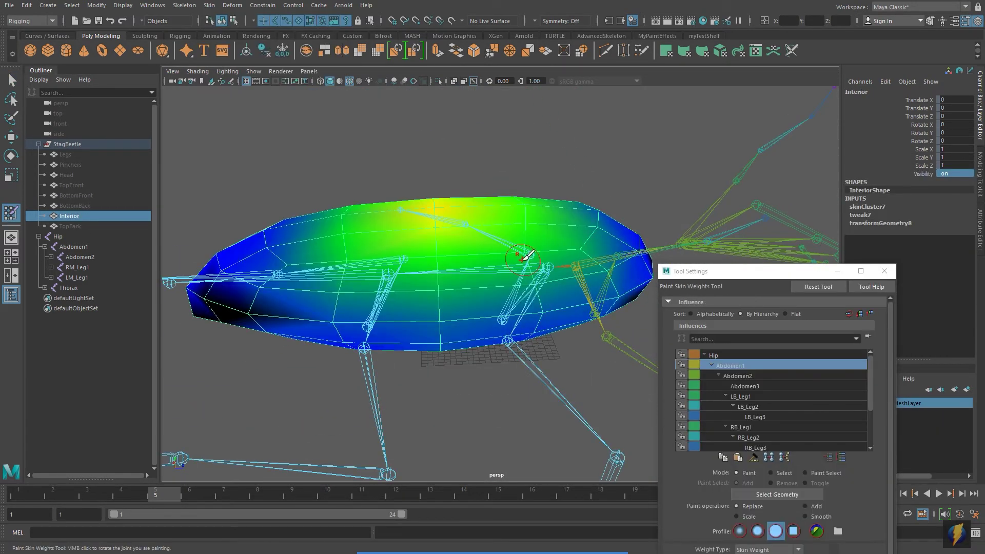
{"action": "mouse_move", "coordinate": [569, 277]}
{"action": "left_mouse_down", "text": "alt"}
{"action": "mouse_move", "coordinate": [508, 250]}
{"action": "mouse_move", "coordinate": [544, 318]}
{"action": "left_mouse_up", "text": "alt"}
- Choose Hip as the influence and paint its weights over several areas of the Interior mesh
{"action": "left_click", "coordinate": [714, 355]}
{"action": "mouse_move", "coordinate": [534, 216]}
{"action": "left_mouse_down"}
{"action": "mouse_move", "coordinate": [559, 291]}
{"action": "mouse_move", "coordinate": [513, 180]}
{"action": "left_mouse_up"}
{"action": "mouse_move", "coordinate": [513, 231]}
{"action": "left_mouse_down", "text": "alt"}
{"action": "mouse_move", "coordinate": [507, 304]}
{"action": "mouse_move", "coordinate": [518, 246]}
{"action": "left_mouse_up", "text": "alt"}
{"action": "left_click_drag", "start_coordinate": [772, 270], "coordinate": [759, 152]}
{"action": "left_click_drag", "start_coordinate": [783, 468], "coordinate": [816, 468]}
{"action": "mouse_move", "coordinate": [462, 318]}
{"action": "left_mouse_down"}
{"action": "mouse_move", "coordinate": [516, 238]}
{"action": "mouse_move", "coordinate": [575, 307]}
{"action": "left_mouse_up"}
{"action": "left_click_drag", "start_coordinate": [544, 205], "coordinate": [555, 308], "text": "alt"}
{"action": "left_click_drag", "start_coordinate": [556, 229], "coordinate": [493, 205]}
{"action": "mouse_move", "coordinate": [565, 329]}
{"action": "left_mouse_down", "text": "alt"}
{"action": "mouse_move", "coordinate": [556, 160]}
{"action": "mouse_move", "coordinate": [532, 369]}
{"action": "left_mouse_up", "text": "alt"}
- Choose Abdomen1 as the influence and paint its weights across the Interior mesh
{"action": "left_click", "coordinate": [719, 247]}
{"action": "left_click_drag", "start_coordinate": [513, 277], "coordinate": [503, 328], "text": "alt"}
{"action": "mouse_move", "coordinate": [464, 193]}
{"action": "left_mouse_down"}
{"action": "mouse_move", "coordinate": [402, 341]}
{"action": "mouse_move", "coordinate": [444, 180]}
{"action": "left_mouse_up"}
{"action": "left_click_drag", "start_coordinate": [462, 236], "coordinate": [506, 341]}
{"action": "left_click_drag", "start_coordinate": [506, 341], "coordinate": [438, 334], "text": "alt"}
{"action": "left_click_drag", "start_coordinate": [451, 216], "coordinate": [441, 338]}
{"action": "mouse_move", "coordinate": [441, 339]}
{"action": "left_mouse_down", "text": "alt"}
{"action": "mouse_move", "coordinate": [412, 299]}
{"action": "mouse_move", "coordinate": [462, 256]}
{"action": "left_mouse_up", "text": "alt"}
- Choose Abdomen2 as the influence, paint its weights on the Interior mesh, and close the tool settings
{"action": "left_click", "coordinate": [744, 257]}
{"action": "mouse_move", "coordinate": [521, 223]}
{"action": "left_mouse_down", "text": "alt"}
{"action": "mouse_move", "coordinate": [496, 202]}
{"action": "mouse_move", "coordinate": [482, 247]}
{"action": "left_mouse_up", "text": "alt"}
{"action": "mouse_move", "coordinate": [411, 205]}
{"action": "left_mouse_down"}
{"action": "mouse_move", "coordinate": [342, 275]}
{"action": "mouse_move", "coordinate": [370, 205]}
{"action": "left_mouse_up"}
{"action": "mouse_move", "coordinate": [328, 277]}
{"action": "left_mouse_down"}
{"action": "mouse_move", "coordinate": [391, 222]}
{"action": "mouse_move", "coordinate": [400, 308]}
{"action": "left_mouse_up"}
{"action": "mouse_move", "coordinate": [382, 215]}
{"action": "left_mouse_down", "text": "alt"}
{"action": "mouse_move", "coordinate": [360, 197]}
{"action": "mouse_move", "coordinate": [441, 215]}
{"action": "left_mouse_up", "text": "alt"}
{"action": "left_click", "coordinate": [872, 152]}
- Select all StagBeetle meshes from Legs to TopBack and set their visibility to 1
{"action": "left_click_drag", "start_coordinate": [66, 157], "coordinate": [70, 226]}
{"action": "left_click", "coordinate": [955, 174]}
{"action": "type", "text": "1"}
{"action": "key", "text": "Return"}
- Test-rotate the Thorax joint and another joint in the viewport, undoing the rotations
{"action": "left_click", "coordinate": [68, 287]}
{"action": "key", "text": "e"}
{"action": "left_click_drag", "start_coordinate": [566, 259], "coordinate": [580, 282]}
{"action": "key", "text": "ctrl+z"}
{"action": "left_click", "coordinate": [616, 293]}
{"action": "left_click_drag", "start_coordinate": [658, 278], "coordinate": [611, 308]}
{"action": "key", "text": "ctrl+z"}
{"action": "key", "text": "ctrl+z"}
- Check the skinning by selecting further joints in the viewport and test-rotating them, leaving the beetle in its rest pose
{"action": "left_click", "coordinate": [518, 320]}
{"action": "left_click", "coordinate": [539, 336]}
{"action": "left_click_drag", "start_coordinate": [575, 339], "coordinate": [598, 334], "text": "alt"}
{"action": "left_click", "coordinate": [534, 373], "text": "shift"}
{"action": "mouse_move", "coordinate": [506, 226]}
{"action": "left_mouse_down"}
{"action": "mouse_move", "coordinate": [496, 220]}
{"action": "mouse_move", "coordinate": [519, 241]}
{"action": "left_mouse_up"}
{"action": "key", "text": "Down"}
{"action": "left_click_drag", "start_coordinate": [607, 261], "coordinate": [569, 288], "text": "alt"}
{"action": "left_click_drag", "start_coordinate": [544, 252], "coordinate": [441, 287]}
{"action": "left_click", "coordinate": [403, 287]}
{"action": "left_click_drag", "start_coordinate": [431, 287], "coordinate": [585, 275], "text": "alt"}
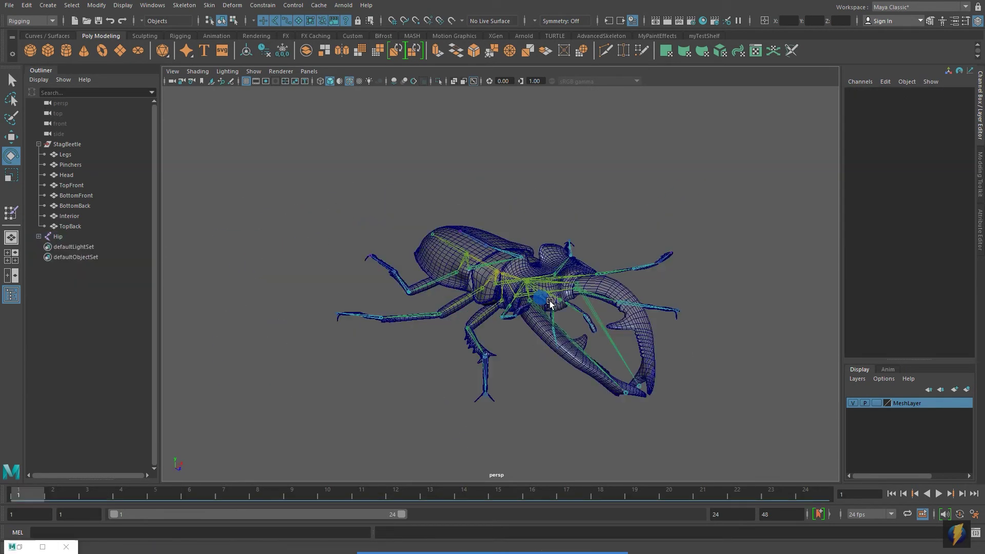
- Test the leg skinning by rotating the RF_Leg1 and RM_Leg2 joints, undoing each rotation
{"action": "left_click_drag", "start_coordinate": [549, 303], "coordinate": [628, 335], "text": "alt"}
{"action": "left_click", "coordinate": [452, 317]}
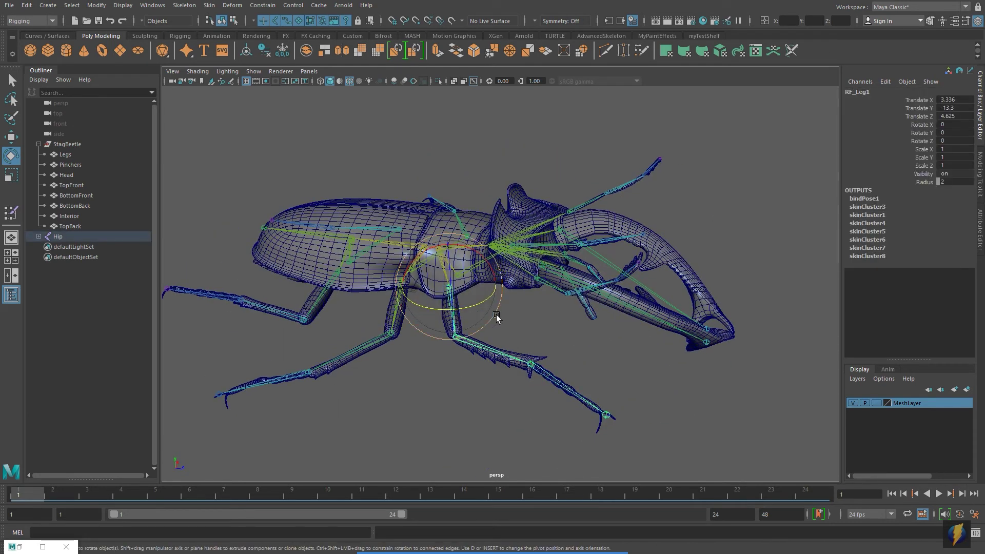
{"action": "left_click_drag", "start_coordinate": [488, 304], "coordinate": [327, 340], "text": "alt"}
{"action": "key", "text": "ctrl+z"}
{"action": "left_click", "coordinate": [345, 320]}
{"action": "key", "text": "ctrl+z"}
{"action": "left_click_drag", "start_coordinate": [592, 317], "coordinate": [563, 360], "text": "alt"}
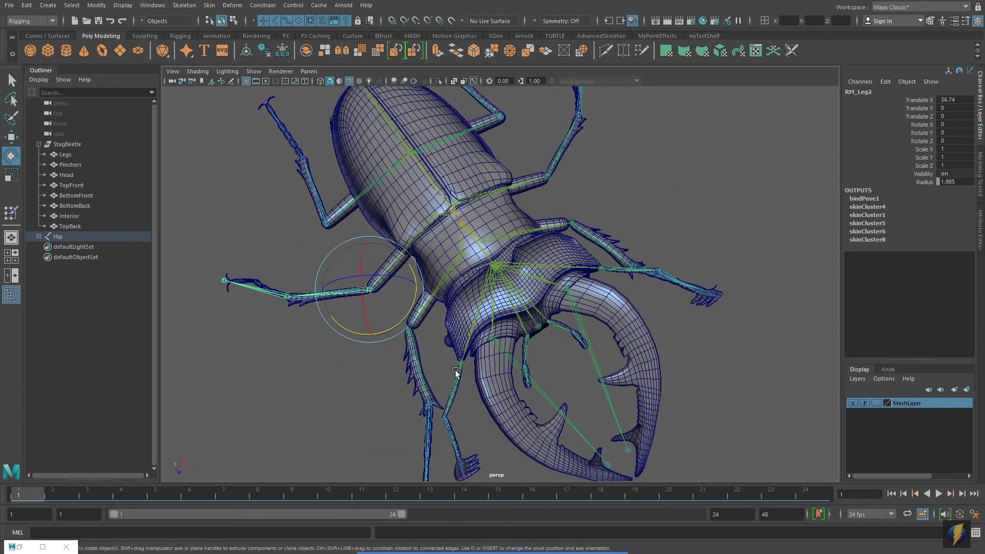
- Test-rotate the R_antenna02 joint to check the antenna's skinning, and undo the rotation
{"action": "left_click", "coordinate": [449, 418]}
{"action": "left_click_drag", "start_coordinate": [506, 396], "coordinate": [531, 352], "text": "alt"}
{"action": "key", "text": "ctrl+z"}
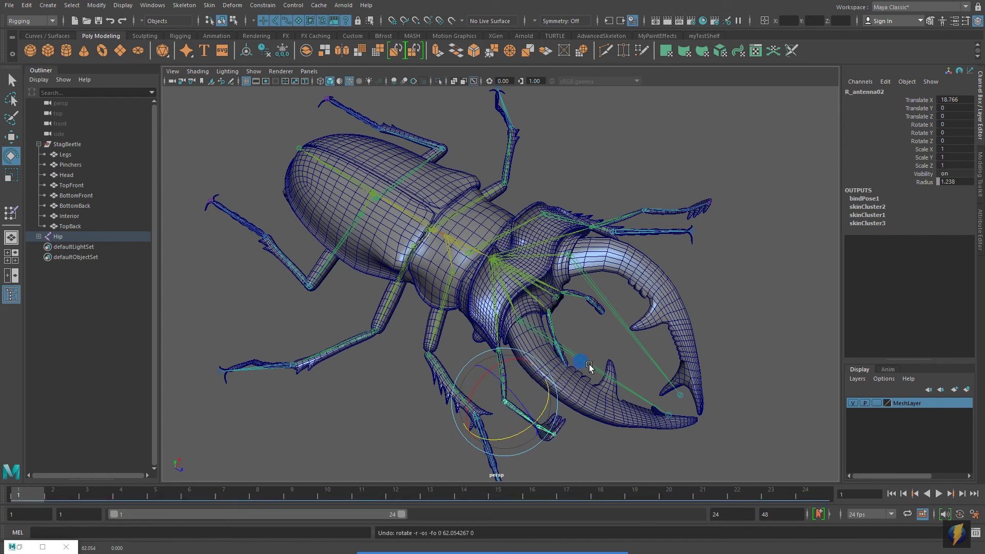
- Test the joints around the head, including the Head joint, with trial rotations and undo them
{"action": "left_click", "coordinate": [590, 365]}
{"action": "left_click_drag", "start_coordinate": [589, 365], "coordinate": [558, 351], "text": "alt"}
{"action": "left_click_drag", "start_coordinate": [512, 323], "coordinate": [516, 231]}
{"action": "key", "text": "ctrl+z"}
{"action": "left_click", "coordinate": [573, 303], "text": "shift"}
{"action": "key", "text": "ctrl+z"}
{"action": "left_click", "coordinate": [497, 257]}
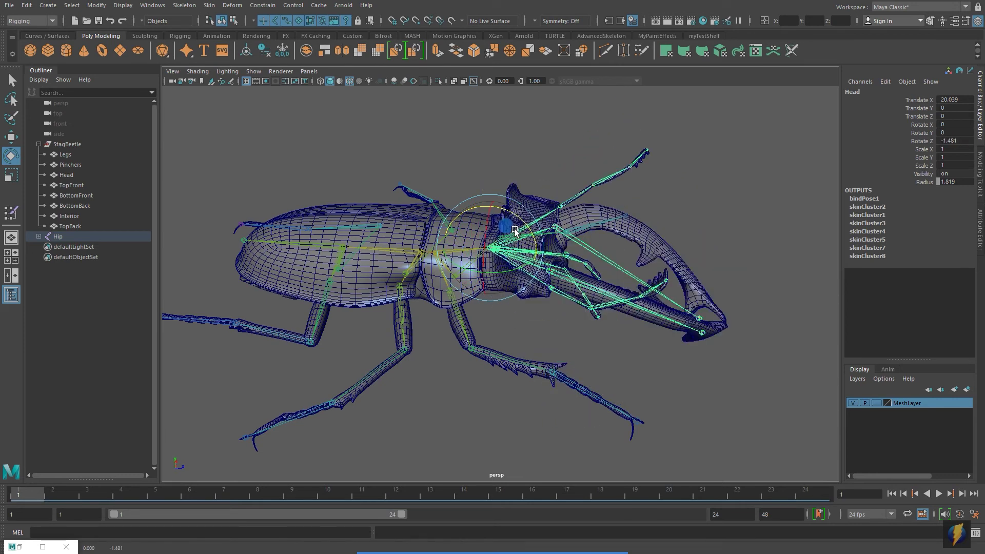
{"action": "key", "text": "ctrl+z"}
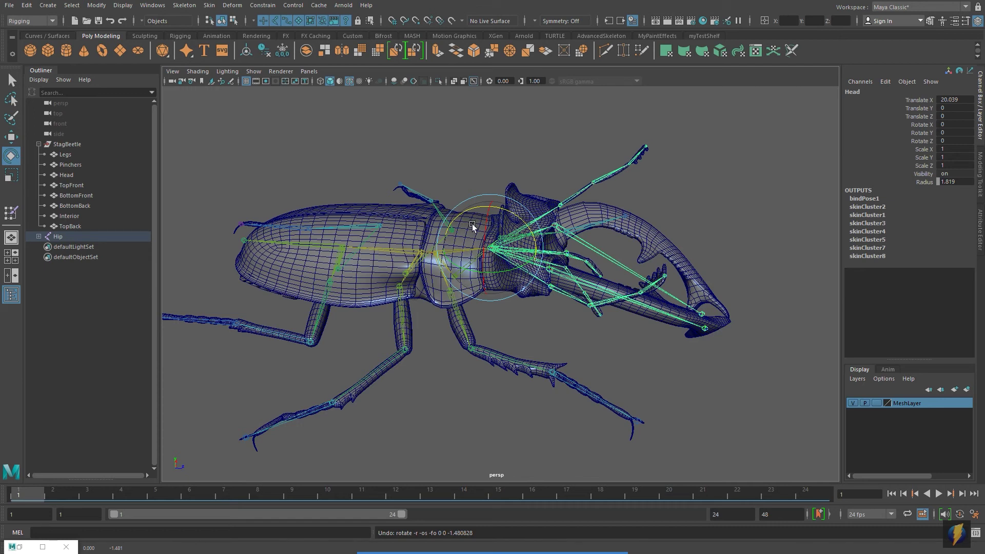
{"action": "mouse_move", "coordinate": [583, 215]}
{"action": "left_mouse_down", "text": "alt"}
{"action": "mouse_move", "coordinate": [510, 229]}
{"action": "mouse_move", "coordinate": [631, 223]}
{"action": "mouse_move", "coordinate": [569, 220]}
{"action": "left_mouse_up", "text": "alt"}
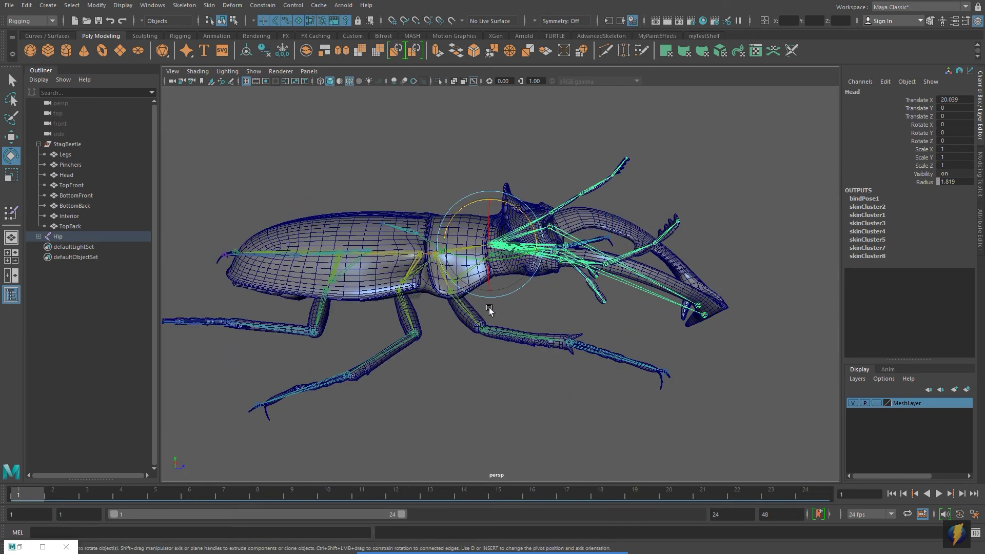
{"action": "middle_click_drag", "start_coordinate": [479, 325], "coordinate": [539, 315], "text": "alt"}
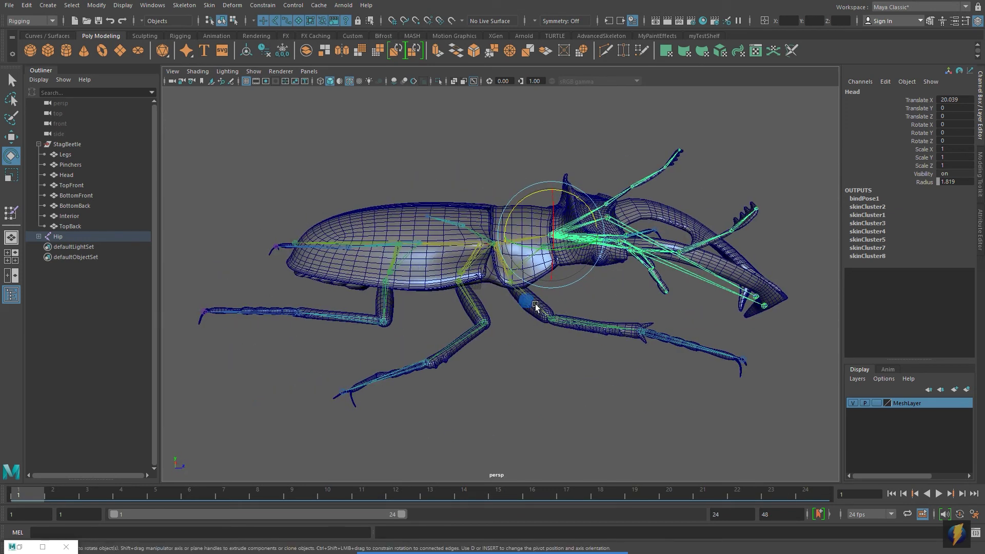
- Select the Leg1 joints of all six legs, test-rotate them together, and undo the rotations
{"action": "left_click", "coordinate": [523, 300]}
{"action": "left_click", "coordinate": [11, 80]}
{"action": "left_click", "coordinate": [478, 314], "text": "shift"}
{"action": "left_click", "coordinate": [386, 302], "text": "shift"}
{"action": "left_click_drag", "start_coordinate": [410, 293], "coordinate": [493, 358], "text": "alt"}
{"action": "left_click", "coordinate": [488, 351], "text": "shift"}
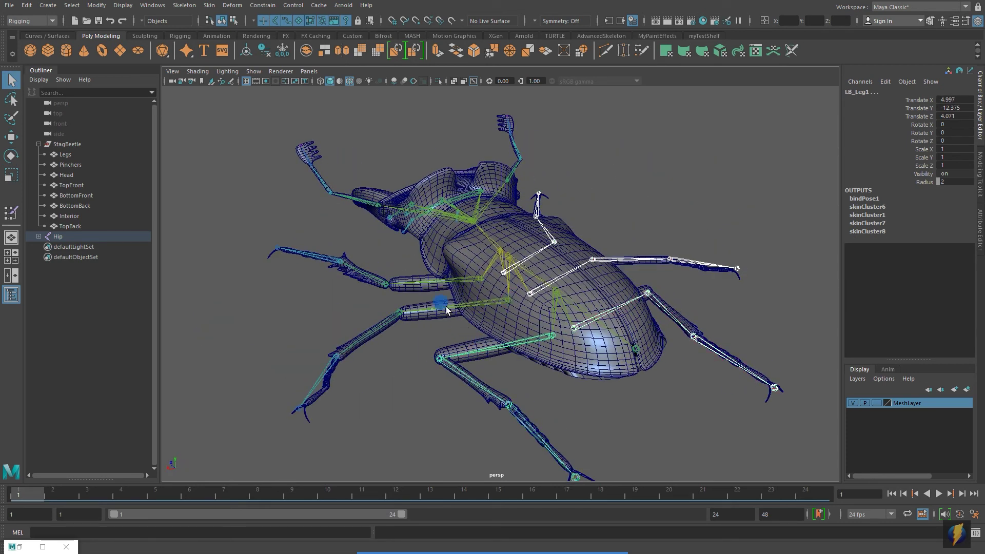
{"action": "left_click", "coordinate": [442, 307], "text": "shift"}
{"action": "left_click", "coordinate": [434, 282], "text": "shift"}
{"action": "left_click_drag", "start_coordinate": [464, 303], "coordinate": [609, 300], "text": "alt"}
{"action": "key", "text": "e"}
{"action": "left_click_drag", "start_coordinate": [523, 269], "coordinate": [515, 323]}
{"action": "left_click_drag", "start_coordinate": [508, 313], "coordinate": [536, 294], "text": "alt"}
{"action": "key", "text": "ctrl+z"}
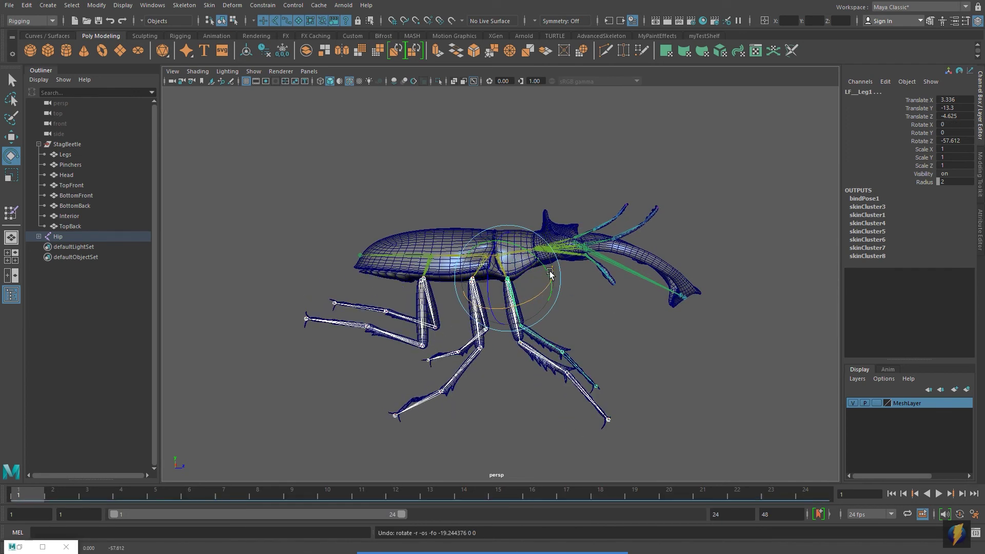
{"action": "left_click_drag", "start_coordinate": [541, 260], "coordinate": [619, 335]}
{"action": "key", "text": "ctrl+z"}
{"action": "key", "text": "ctrl+z"}
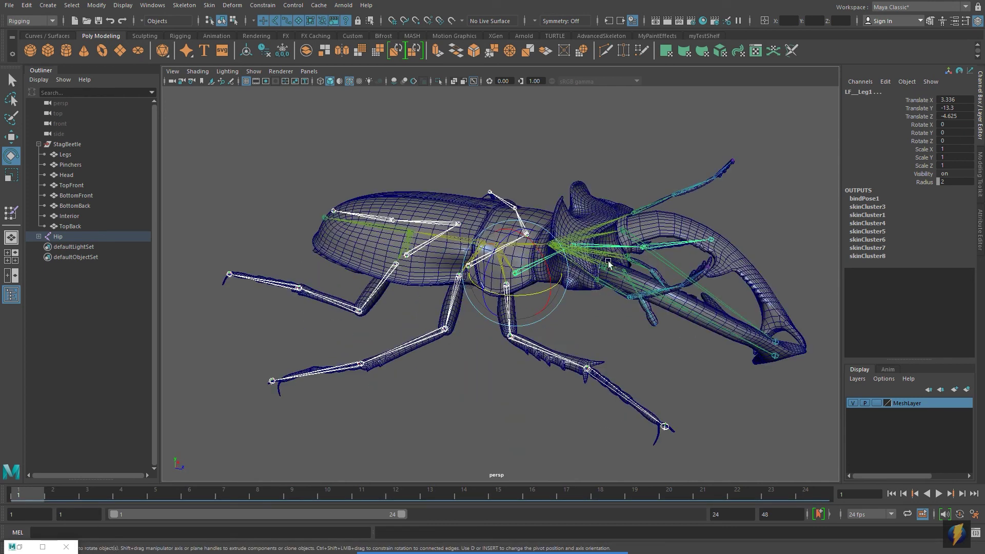
- Select both pincher joints, highlight their channels from Translate X to Radius, and set a keyframe at frame 1
{"action": "left_click", "coordinate": [582, 229]}
{"action": "left_click_drag", "start_coordinate": [652, 254], "coordinate": [576, 279], "text": "alt"}
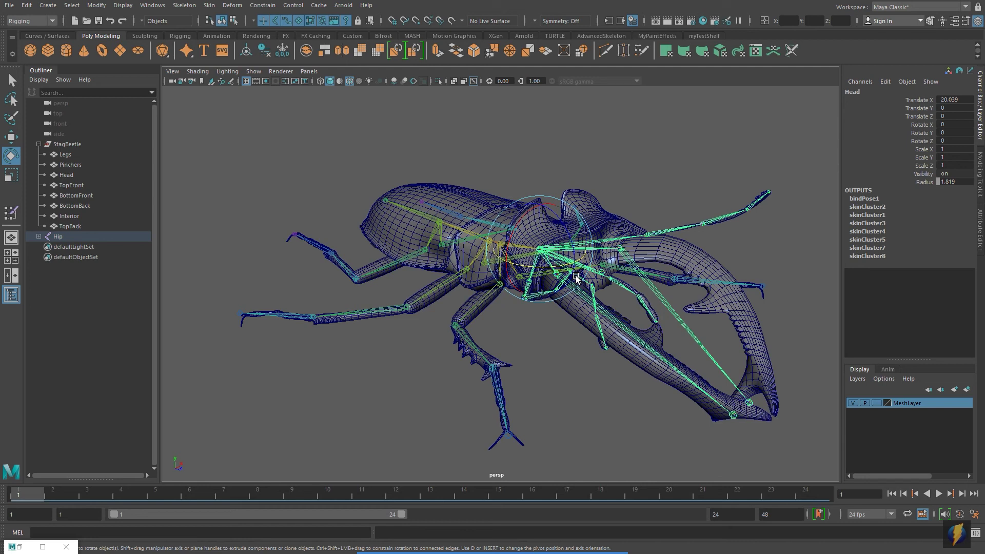
{"action": "mouse_move", "coordinate": [662, 328]}
{"action": "left_mouse_down", "text": "alt"}
{"action": "mouse_move", "coordinate": [538, 307]}
{"action": "mouse_move", "coordinate": [488, 373]}
{"action": "left_mouse_up", "text": "alt"}
{"action": "left_click", "coordinate": [488, 373]}
{"action": "left_click_drag", "start_coordinate": [616, 378], "coordinate": [803, 141], "text": "alt"}
{"action": "left_click_drag", "start_coordinate": [921, 100], "coordinate": [926, 181]}
{"action": "right_click_drag", "start_coordinate": [926, 148], "coordinate": [867, 268]}
{"action": "left_click_drag", "start_coordinate": [507, 210], "coordinate": [515, 225], "text": "alt"}
{"action": "right_click_drag", "start_coordinate": [546, 226], "coordinate": [536, 223], "text": "alt"}
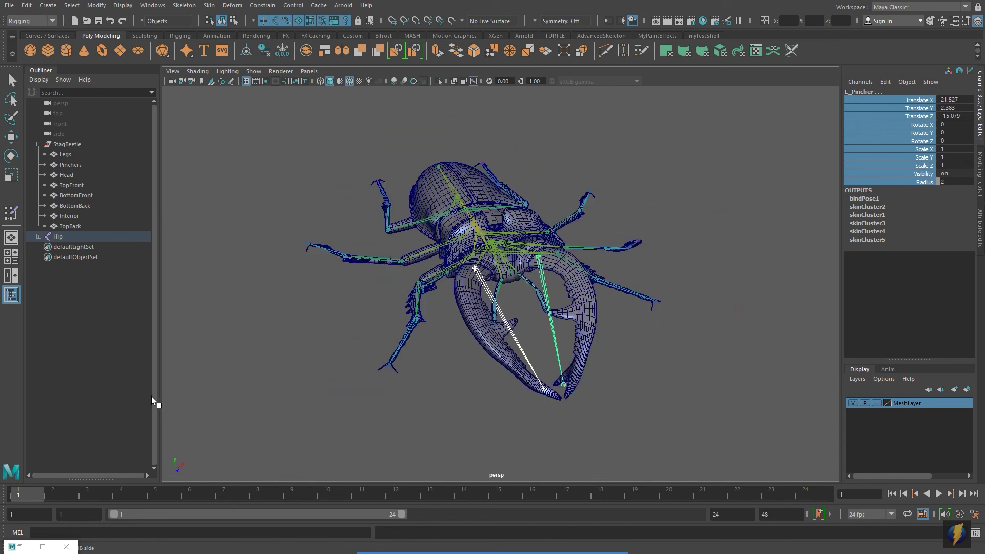
{"action": "key", "text": "s"}
- At frame 12, rotate both pincher joints open to about -38 degrees in Rotate Y and set a keyframe
{"action": "left_click_drag", "start_coordinate": [19, 498], "coordinate": [396, 497]}
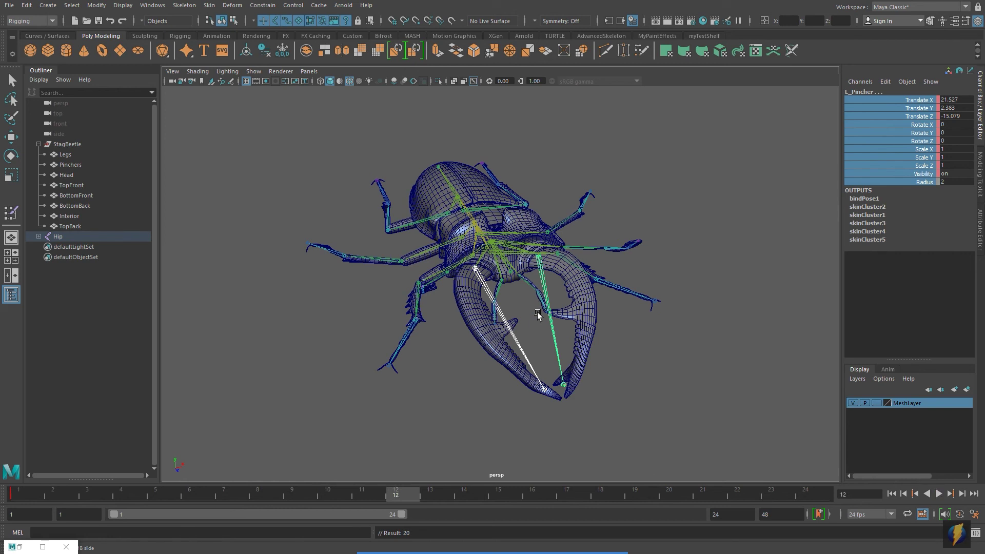
{"action": "key", "text": "e"}
{"action": "left_click_drag", "start_coordinate": [536, 281], "coordinate": [576, 306]}
{"action": "key", "text": "s"}
- At frame 24, rotate the pinchers closed again to about 0.8 degrees in Rotate Y and set a keyframe
{"action": "left_click_drag", "start_coordinate": [404, 493], "coordinate": [813, 493]}
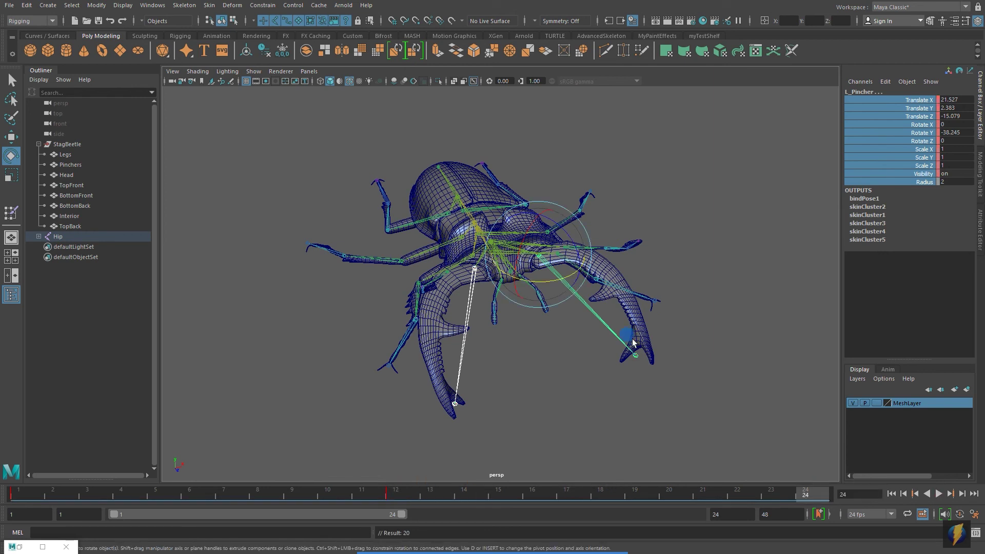
{"action": "left_click_drag", "start_coordinate": [525, 290], "coordinate": [501, 282]}
{"action": "key", "text": "s"}
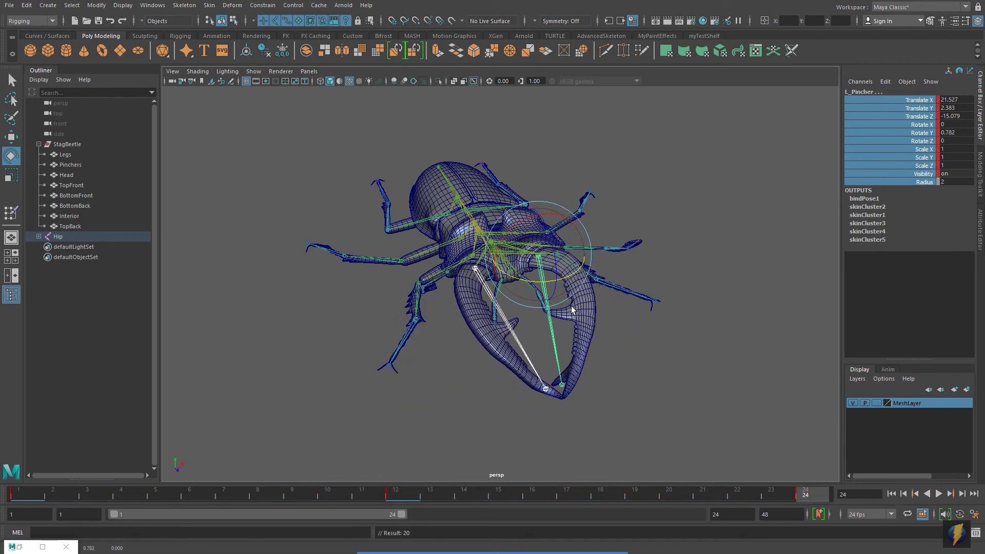
- Scrub and play back the pincher animation, viewing it from another angle, then stop and return to frame 1
{"action": "left_click_drag", "start_coordinate": [794, 492], "coordinate": [1, 440]}
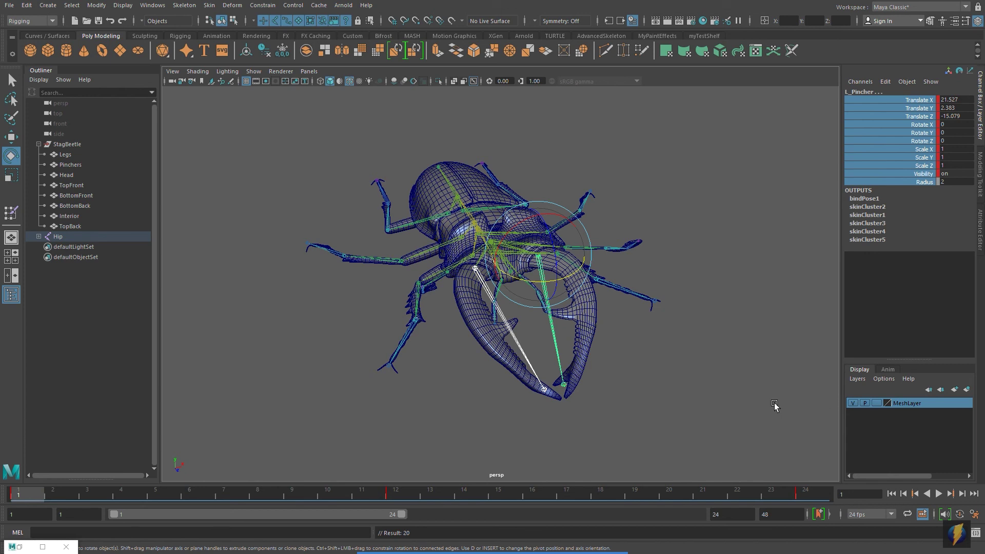
{"action": "left_click", "coordinate": [769, 399]}
{"action": "left_click", "coordinate": [939, 494]}
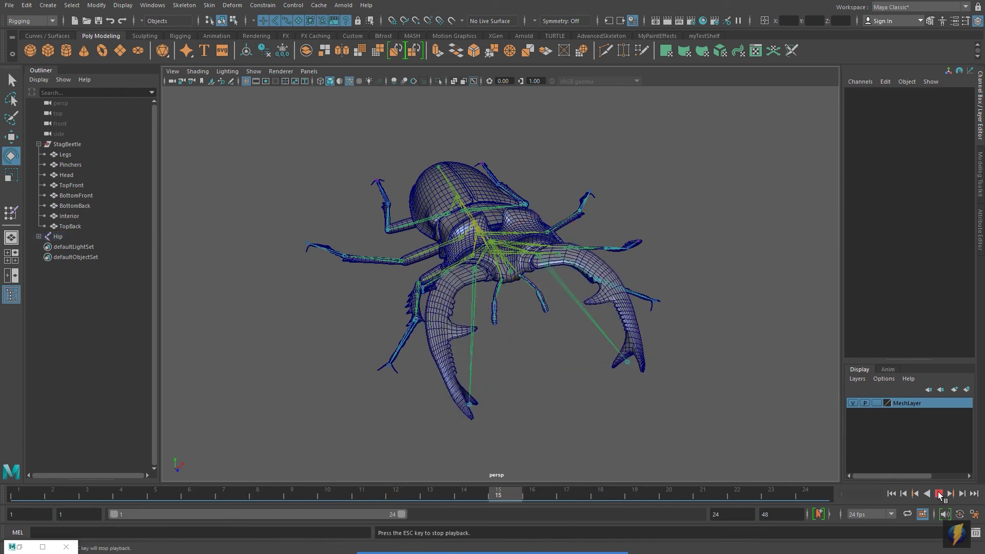
{"action": "left_click_drag", "start_coordinate": [601, 373], "coordinate": [452, 349], "text": "alt"}
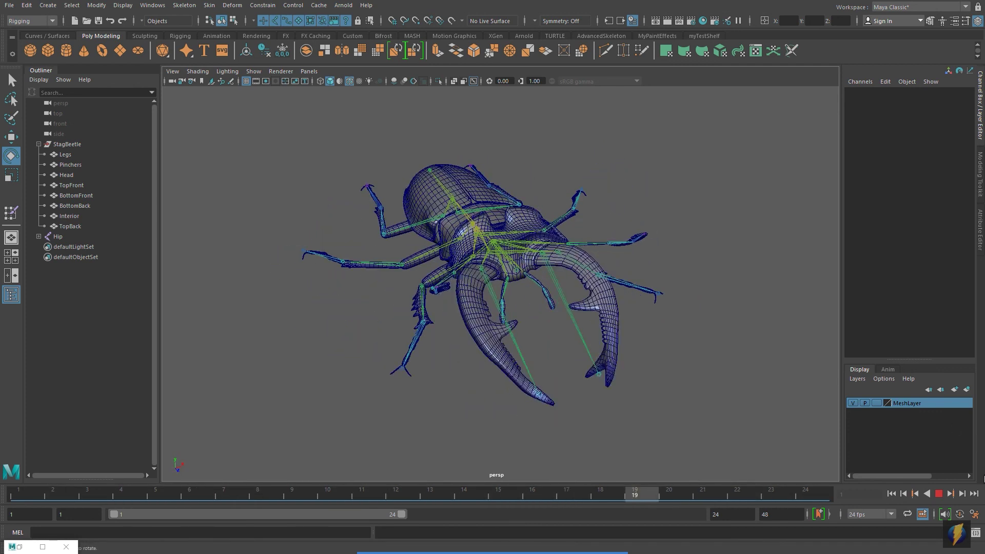
{"action": "left_click", "coordinate": [939, 494]}
{"action": "left_click", "coordinate": [891, 494]}
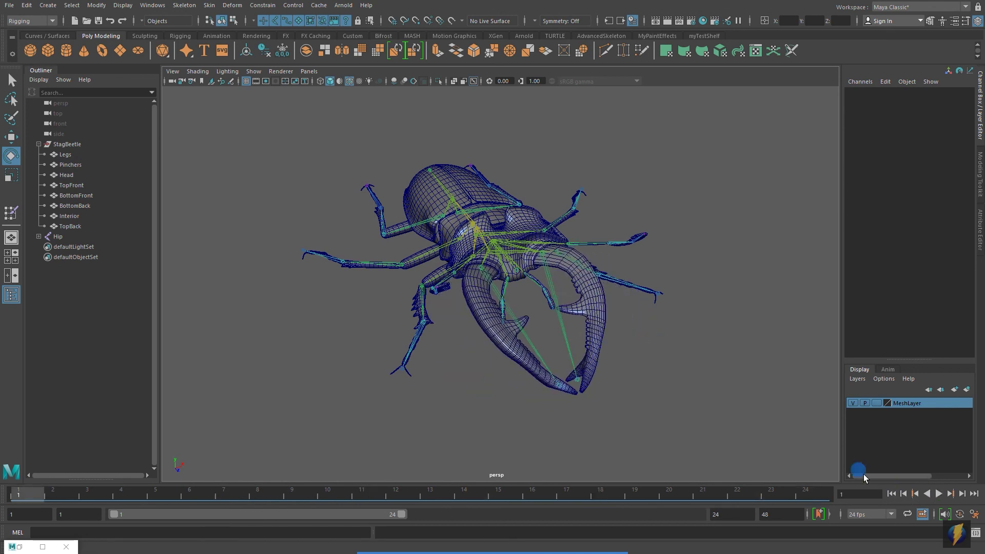
- Select both pincher joints and break the connections on all their channels to remove the keyframes
{"action": "left_click", "coordinate": [555, 297]}
{"action": "left_click", "coordinate": [532, 345], "text": "shift"}
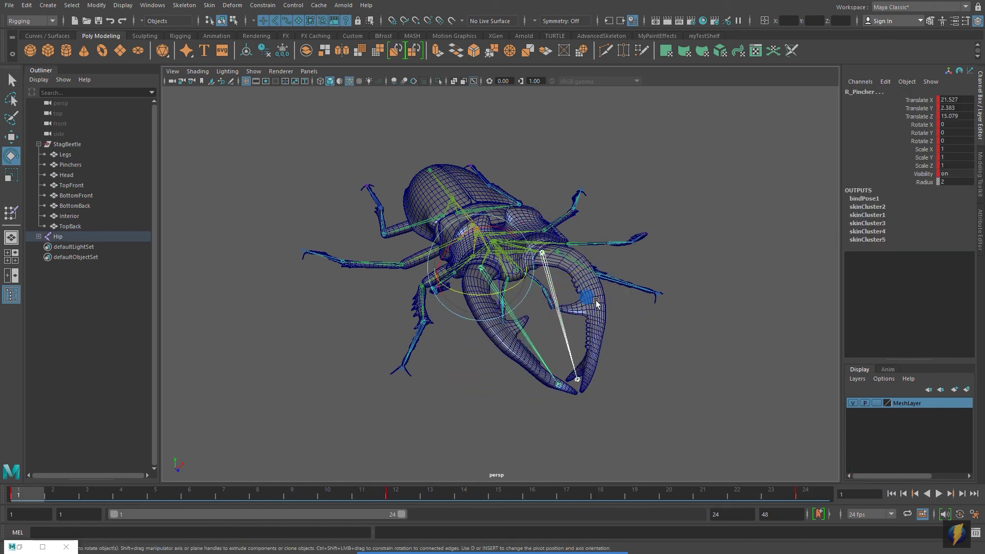
{"action": "left_click_drag", "start_coordinate": [928, 100], "coordinate": [918, 182]}
{"action": "right_click_drag", "start_coordinate": [910, 142], "coordinate": [888, 271]}
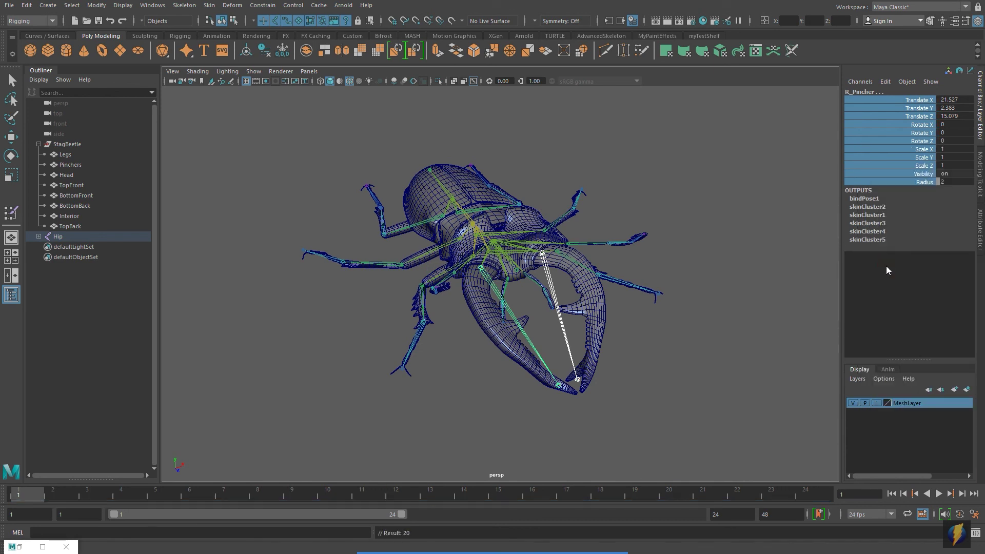